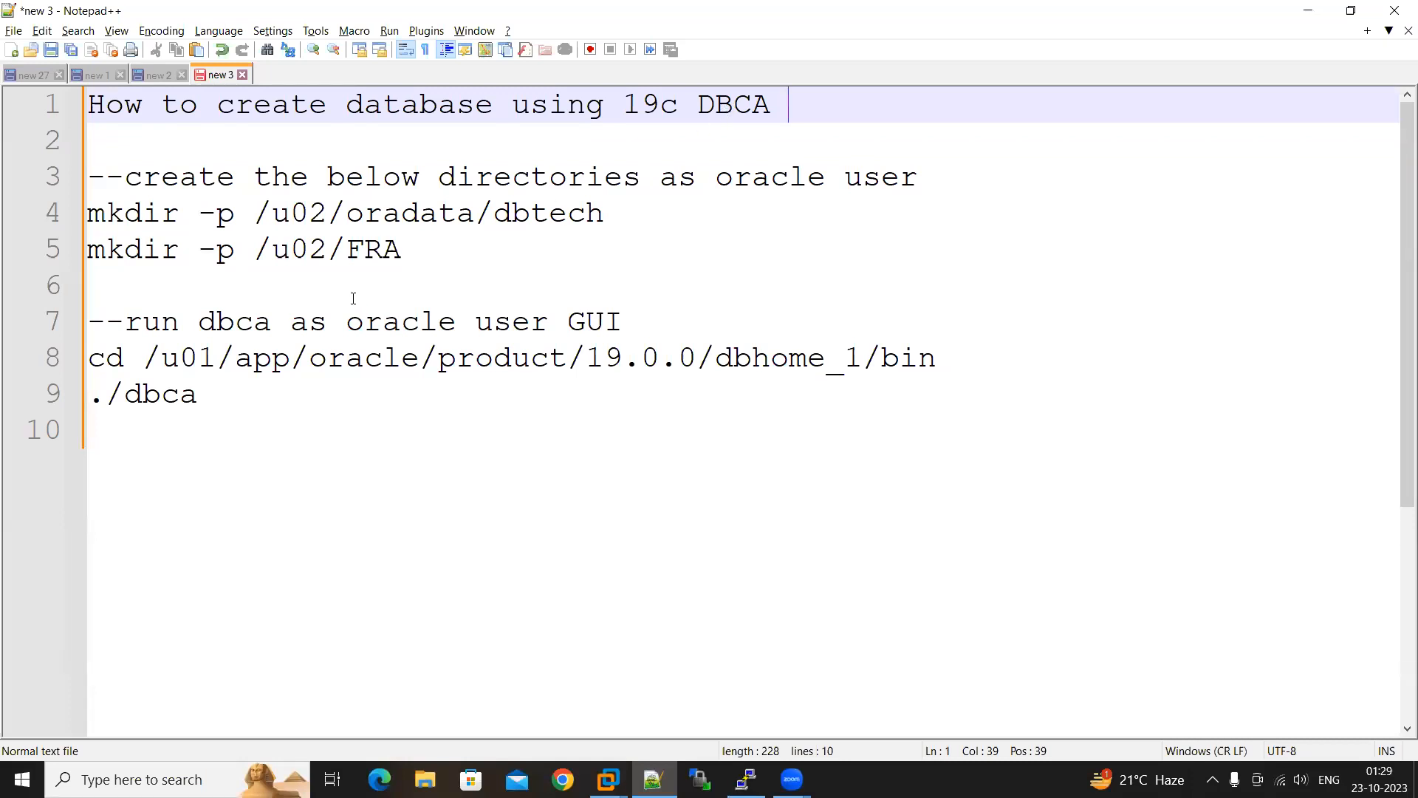
Review the notes for the directories to create and the commands for running dbca as the oracle user
{"action": "left_click_drag", "start_coordinate": [604, 214], "coordinate": [260, 223]}
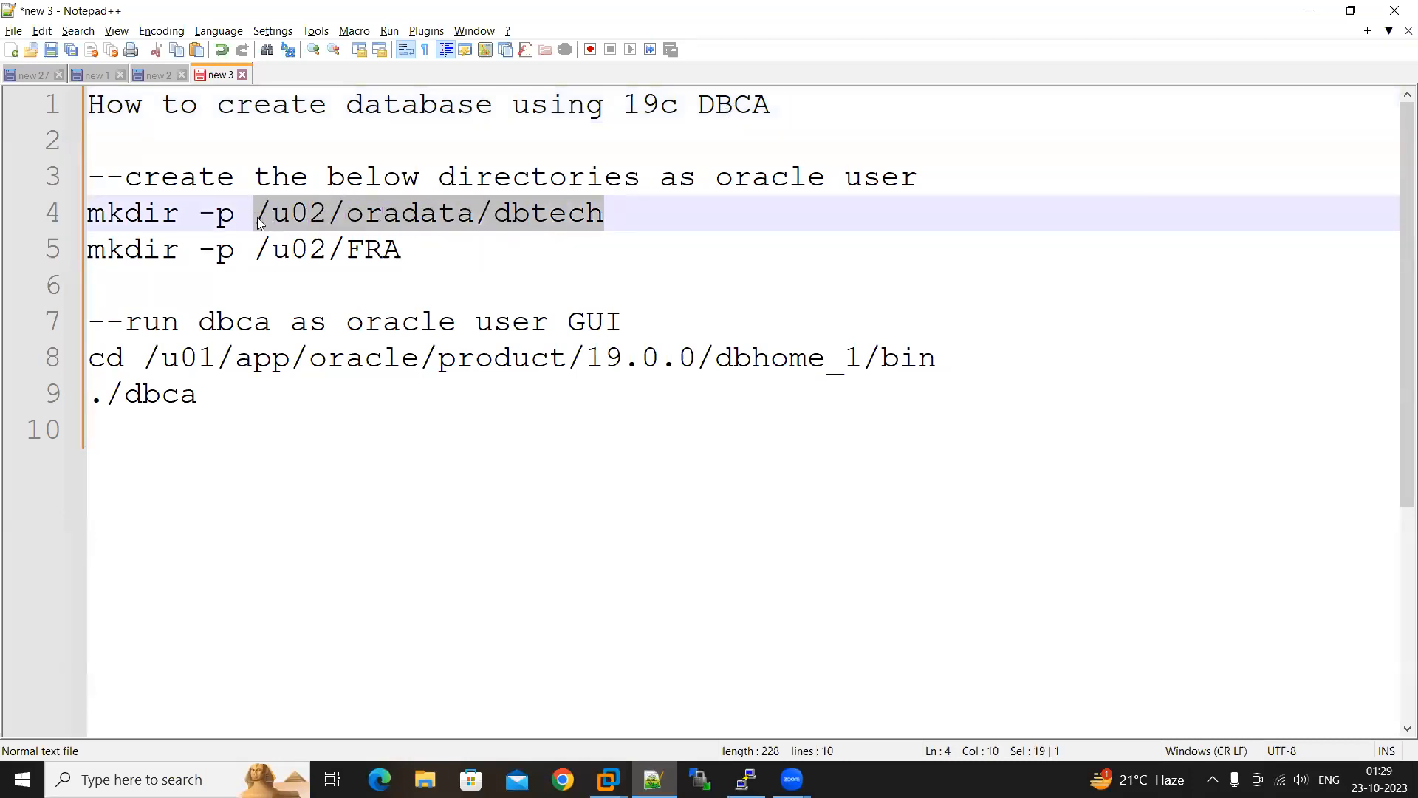
{"action": "left_click_drag", "start_coordinate": [406, 249], "coordinate": [254, 252]}
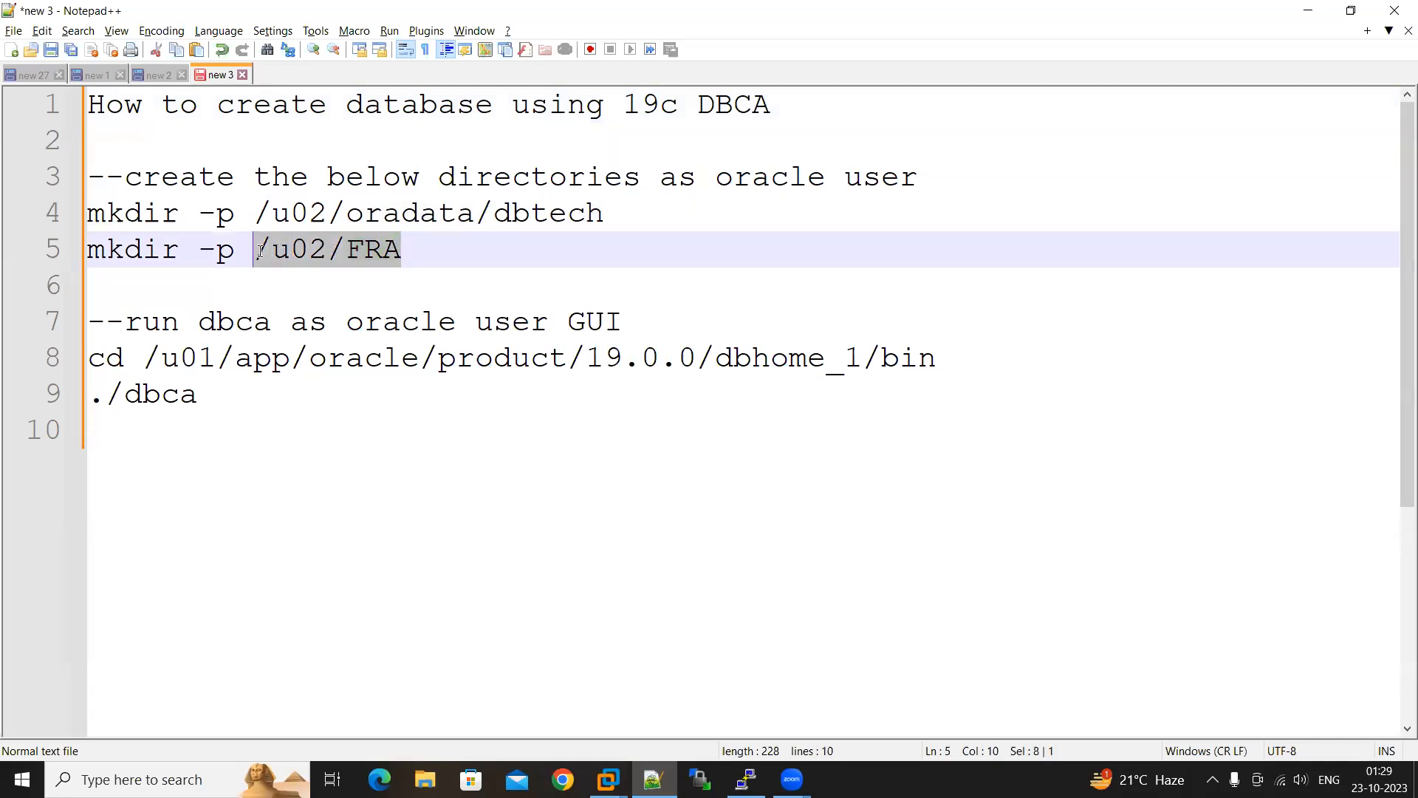
{"action": "left_click", "coordinate": [418, 264]}
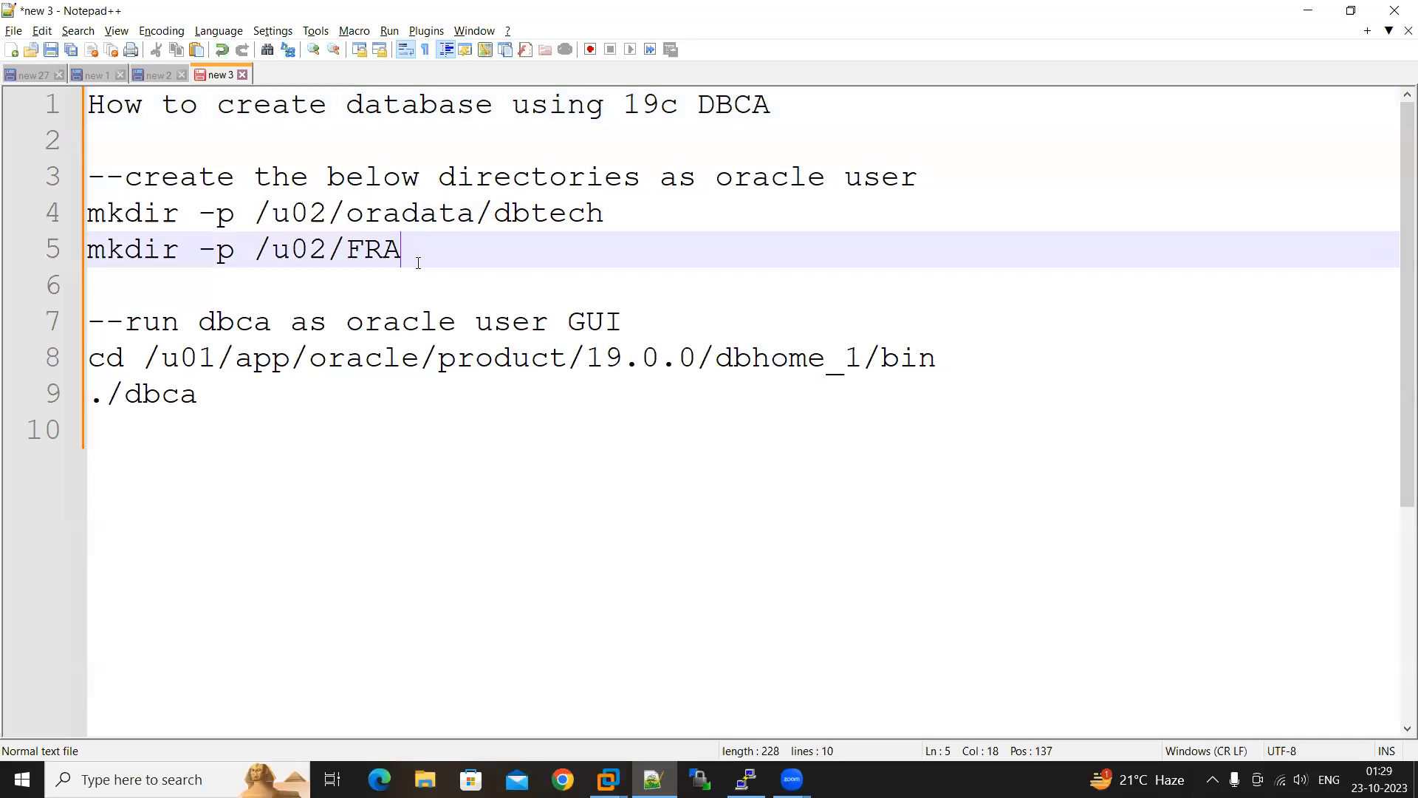
{"action": "left_click_drag", "start_coordinate": [859, 359], "coordinate": [818, 359]}
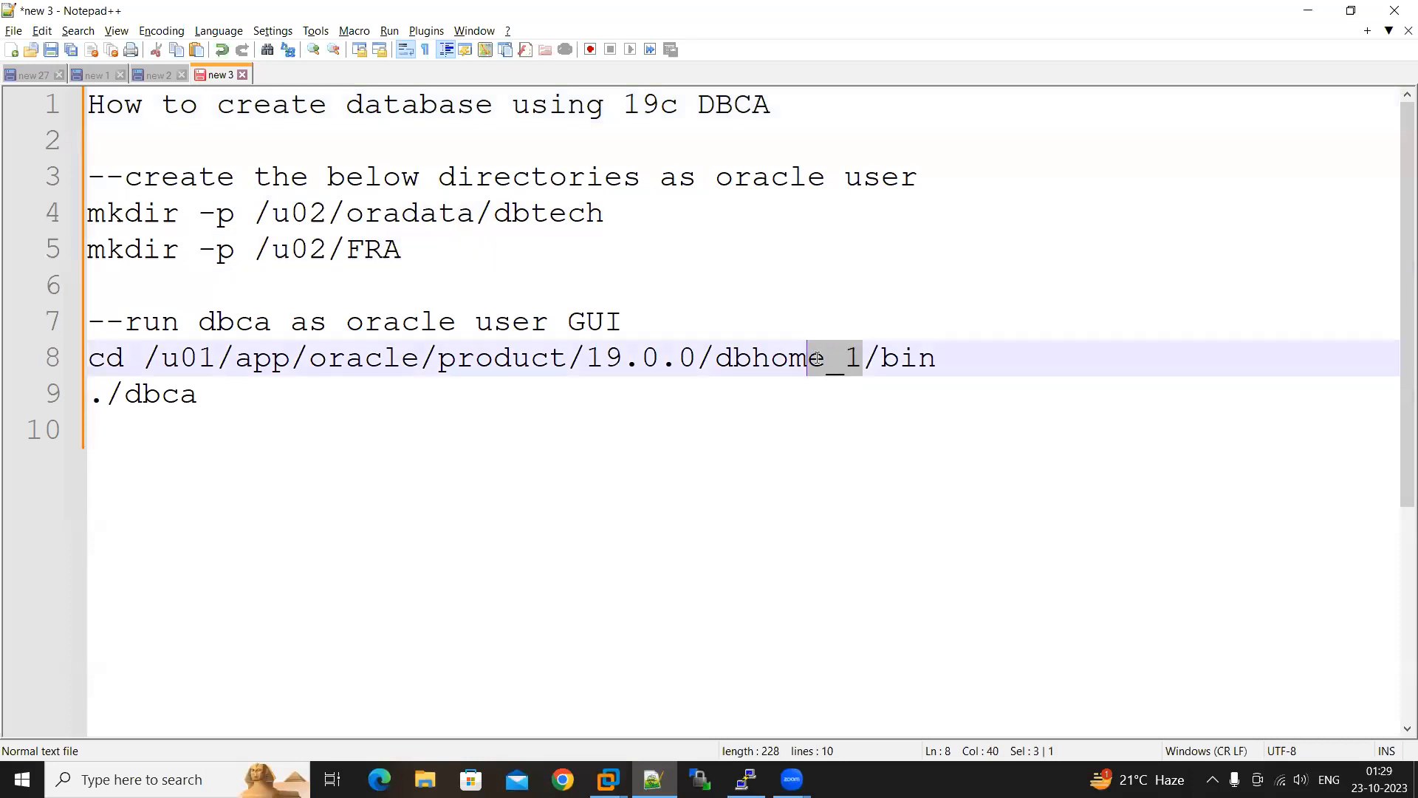
{"action": "left_click_drag", "start_coordinate": [945, 354], "coordinate": [879, 358]}
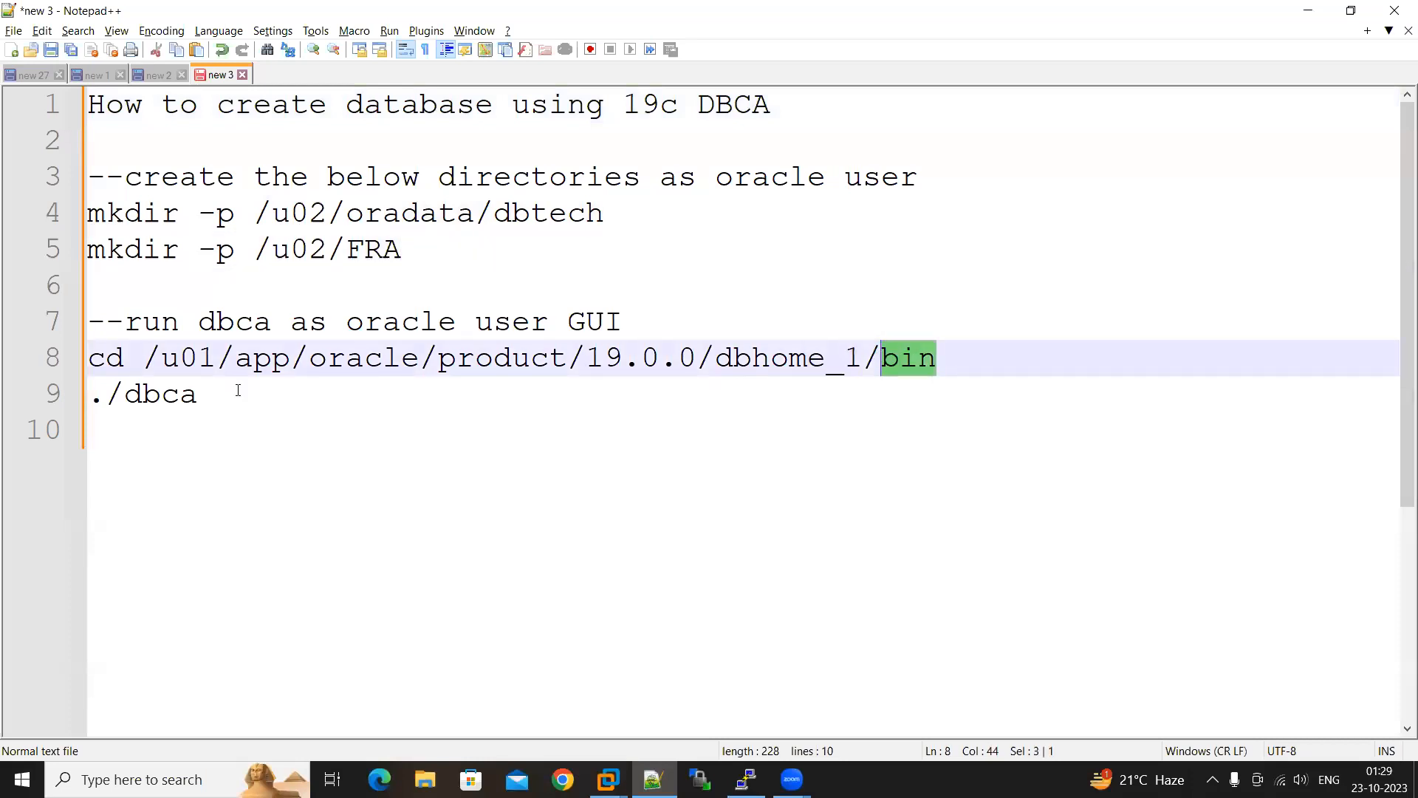
{"action": "left_click_drag", "start_coordinate": [221, 395], "coordinate": [86, 397]}
{"action": "left_click_drag", "start_coordinate": [629, 322], "coordinate": [571, 323]}
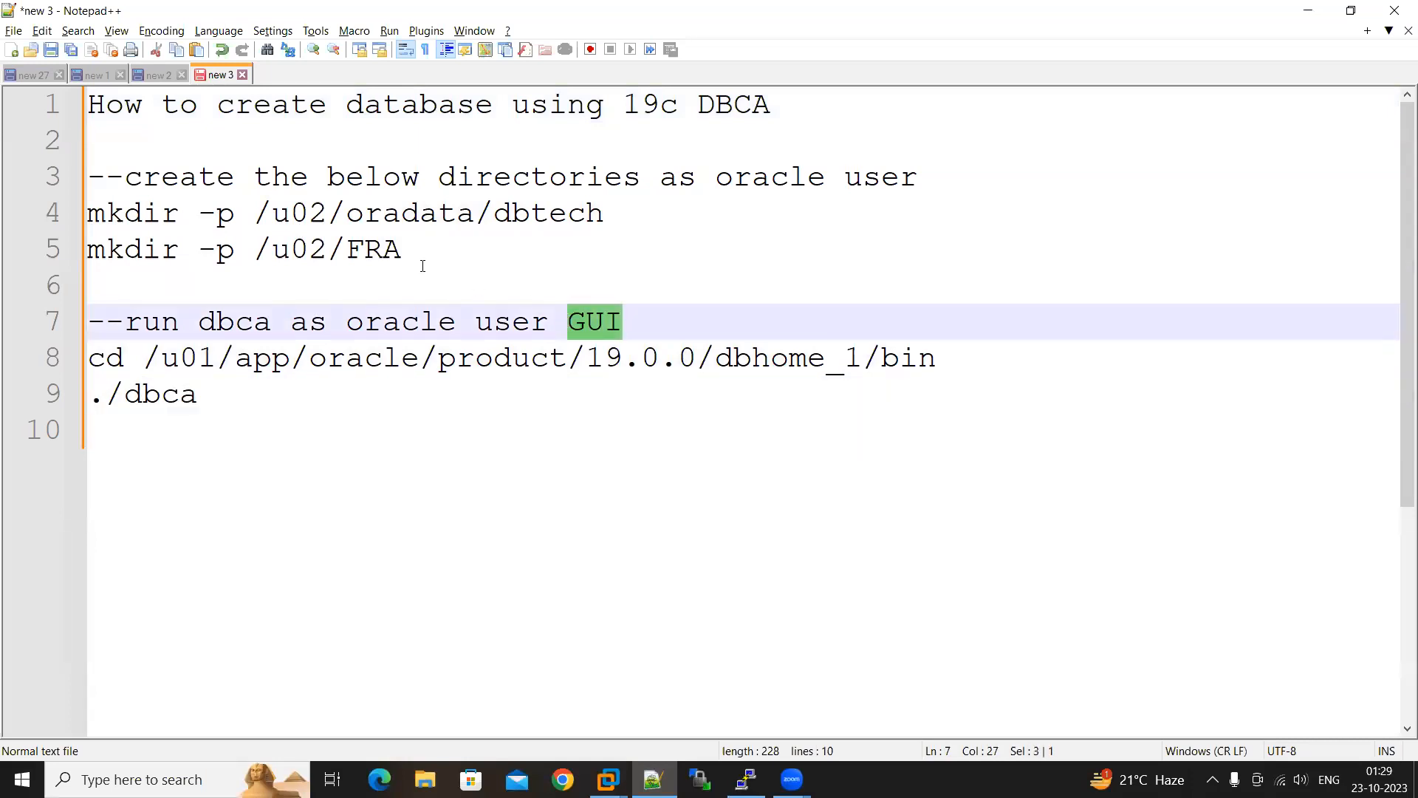
Check the current user with id in the PuTTY terminal and try running the copied command mkdir -p /u02/oradata/dbtech
{"action": "left_click", "coordinate": [40, 220]}
{"action": "key", "text": "ctrl+c"}
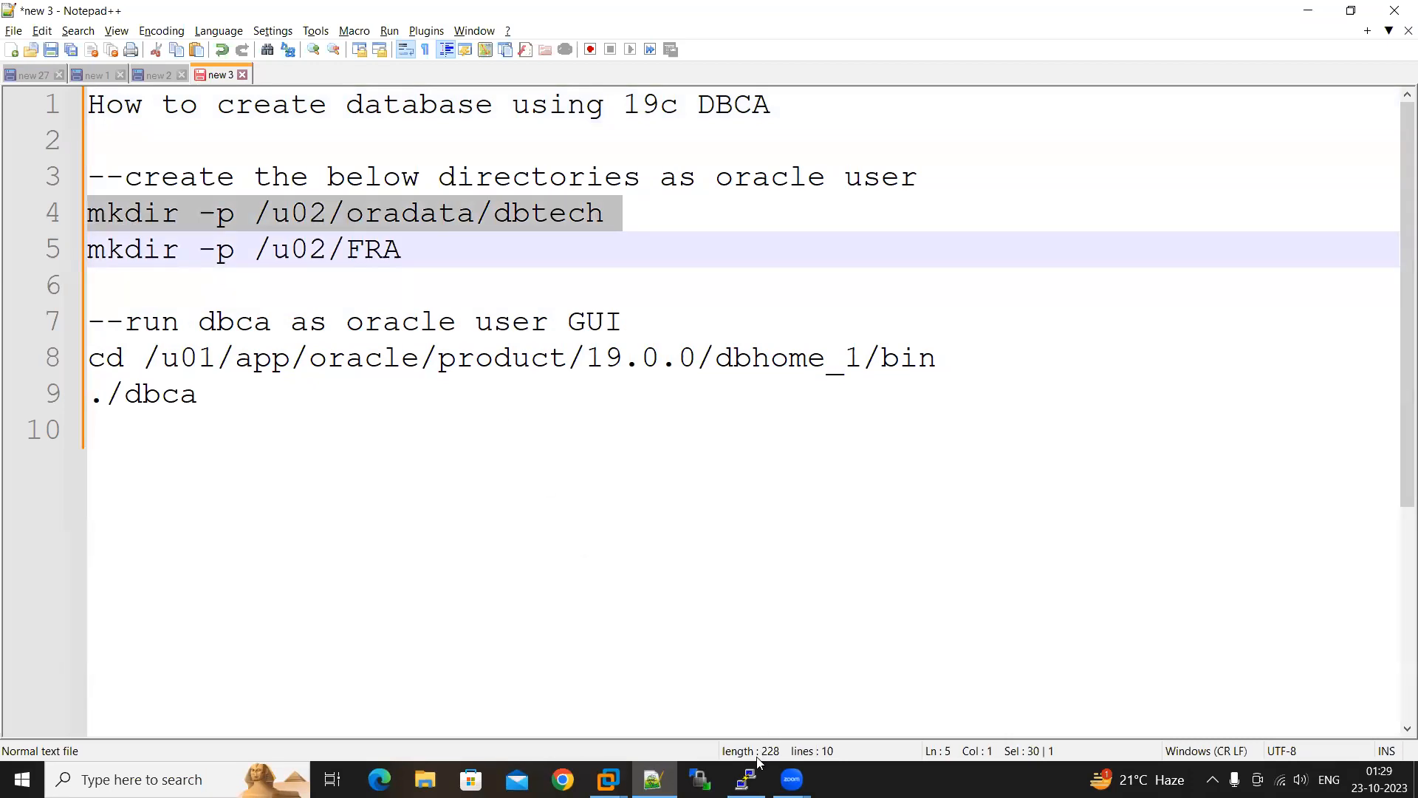
{"action": "key", "text": "alt+Tab"}
{"action": "type", "text": "id"}
{"action": "key", "text": "Return"}
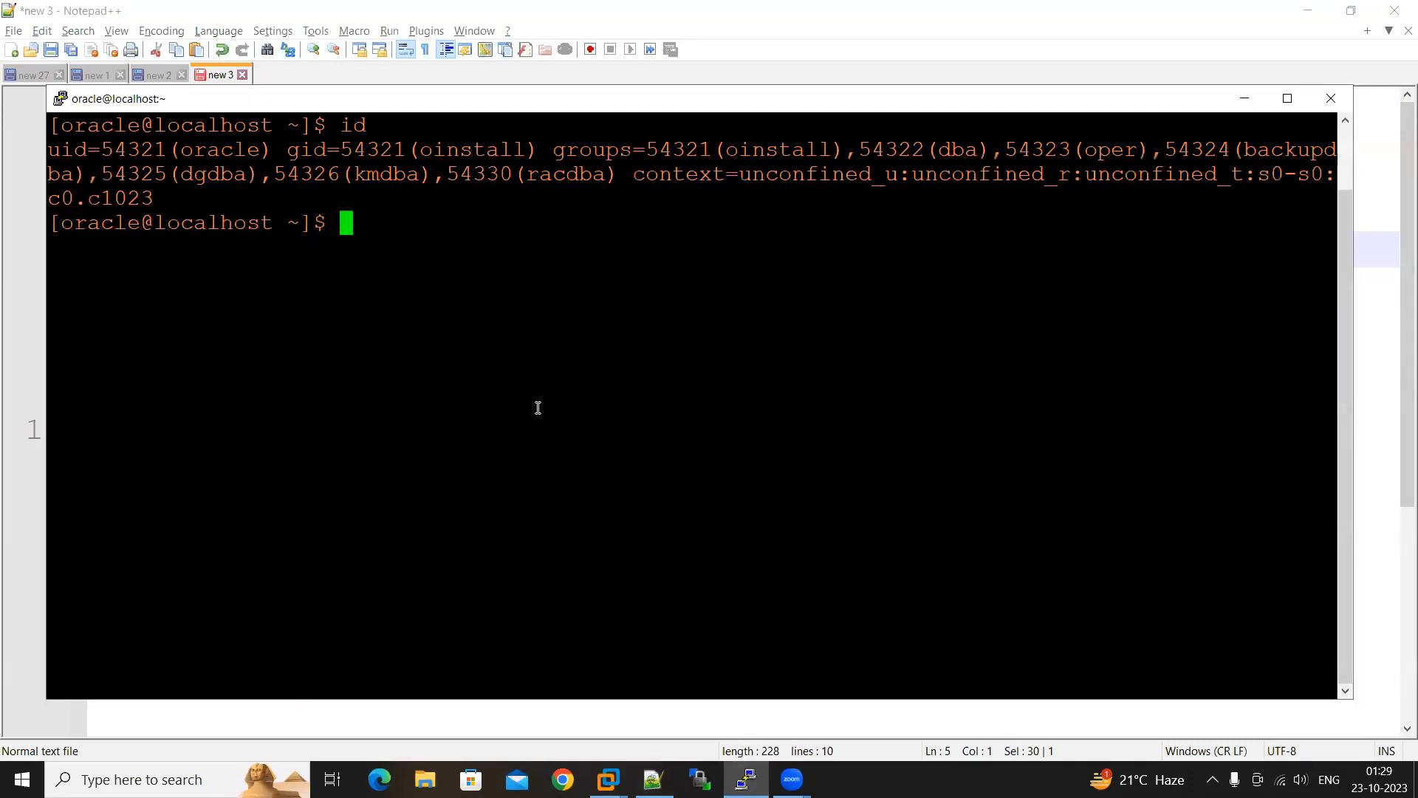
{"action": "right_click", "coordinate": [453, 410]}
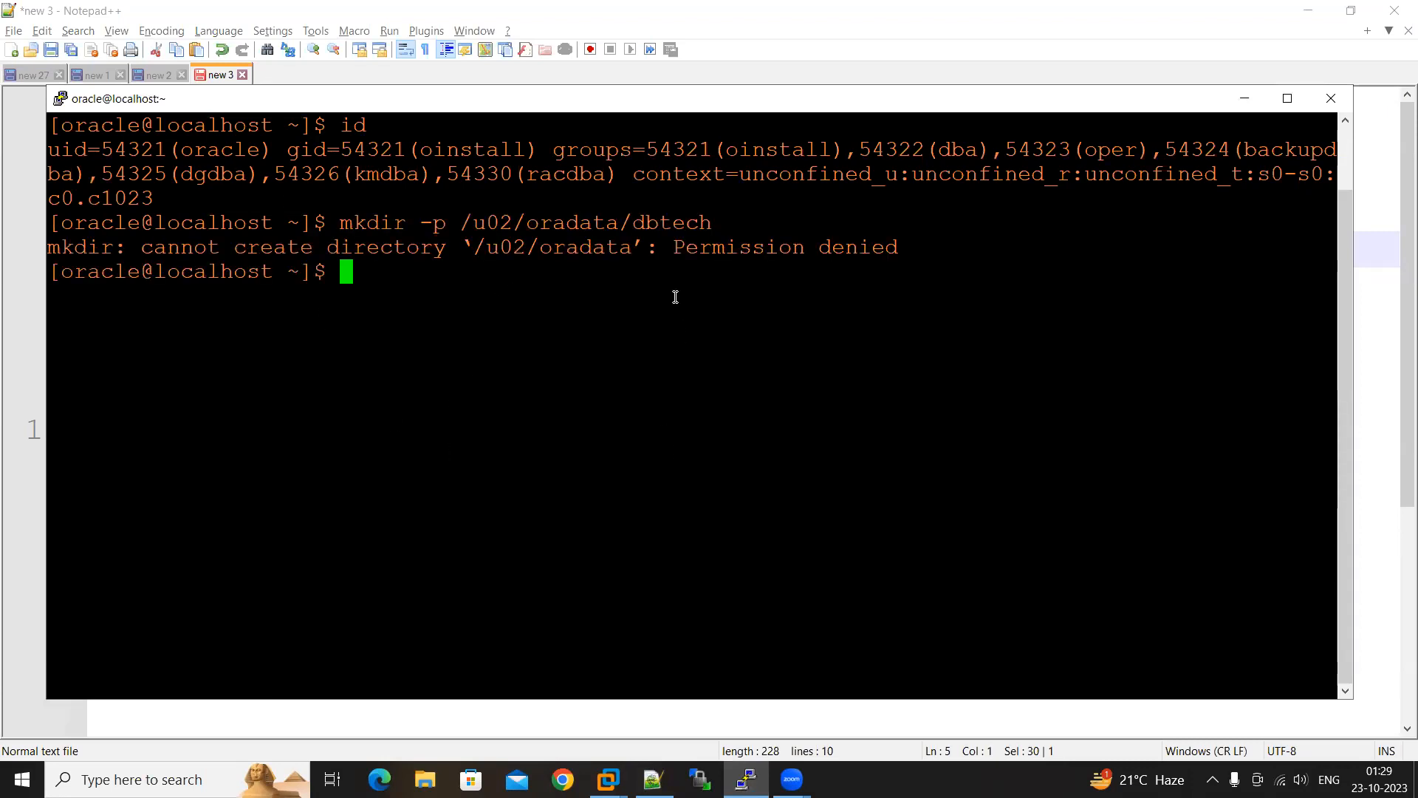
{"action": "key", "text": "Return"}
Switch to the root user with su -, entering the root password
{"action": "type", "text": "su -"}
{"action": "key", "text": "Return"}
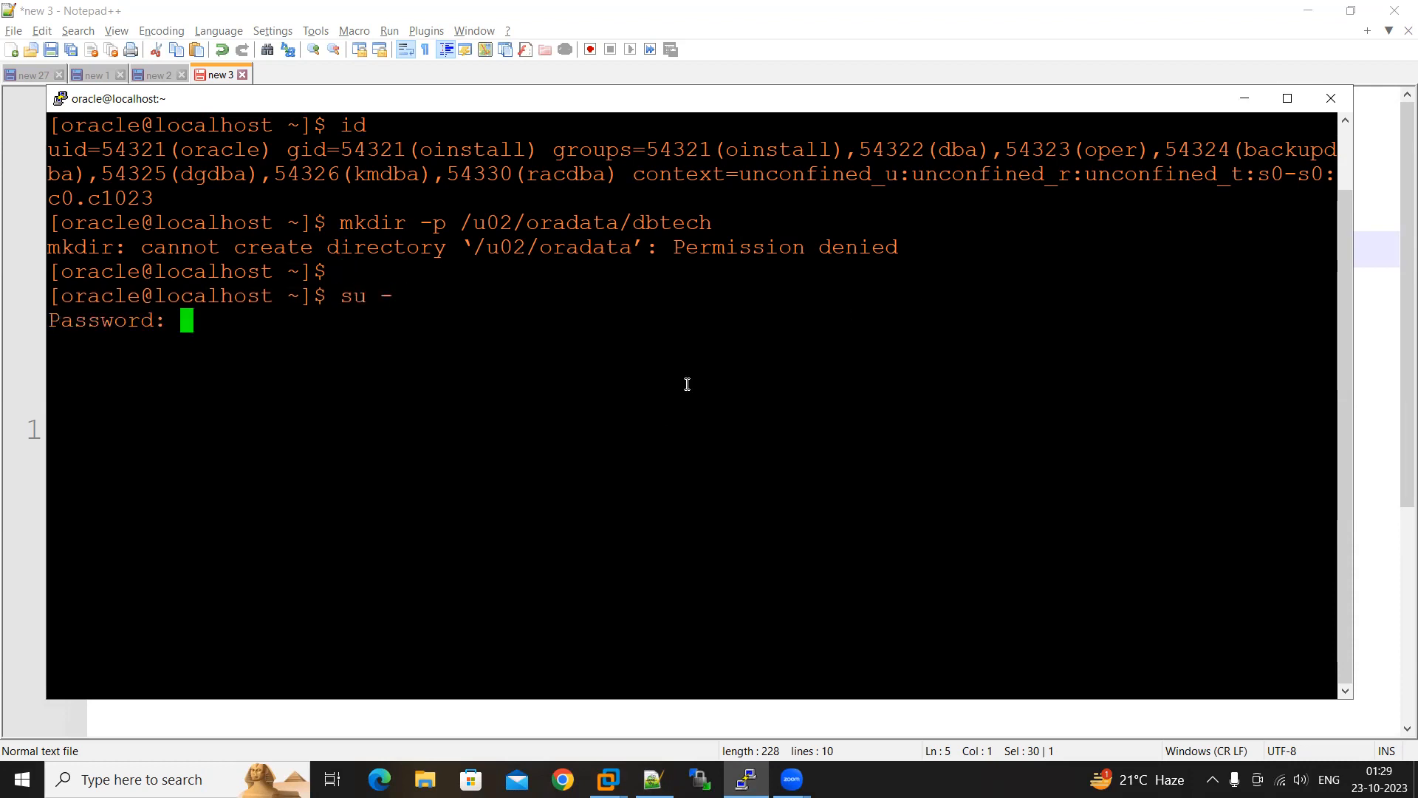
{"action": "key", "text": "Return"}
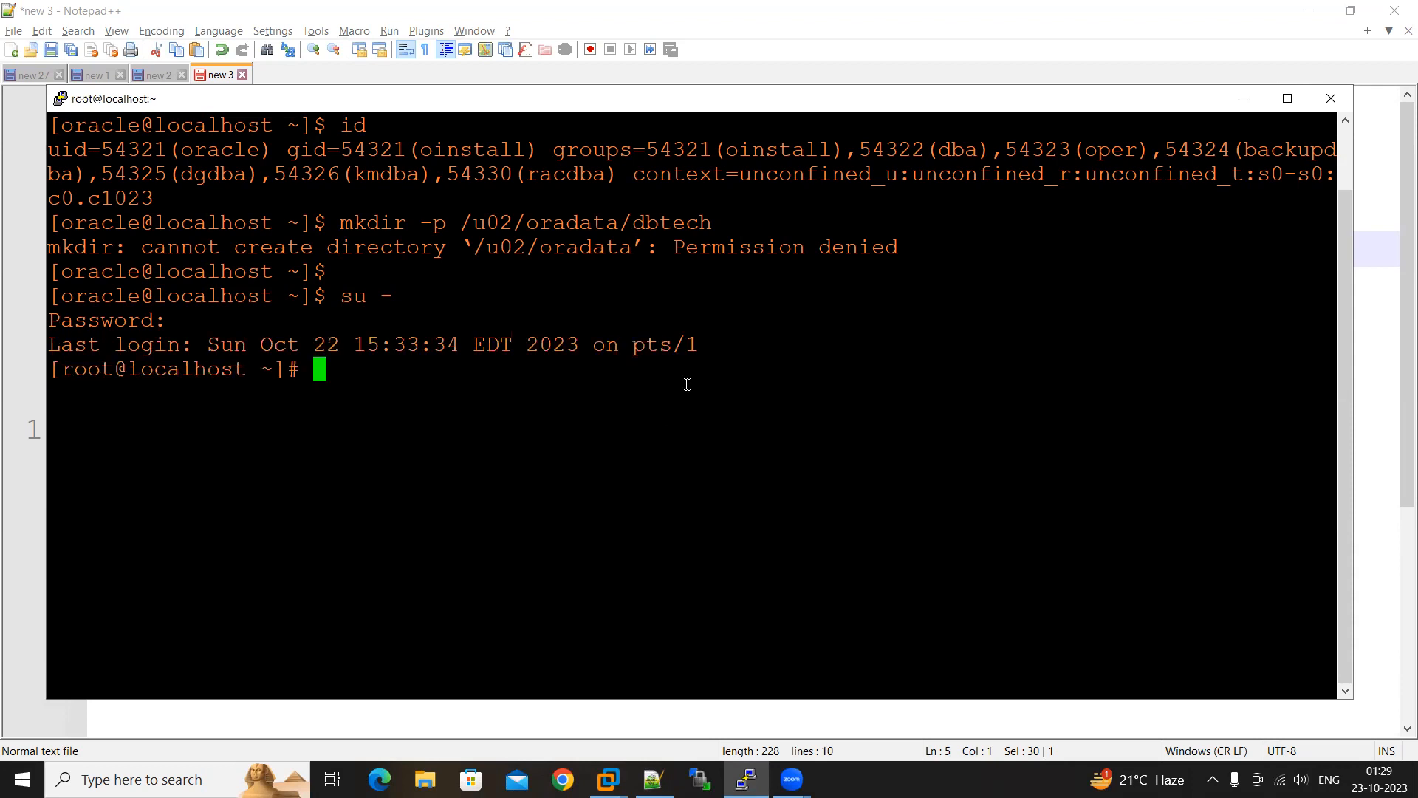
{"action": "key", "text": "Return"}
Give everyone full permissions on the /u02 directory with chmod 777
{"action": "type", "text": "chmod "}
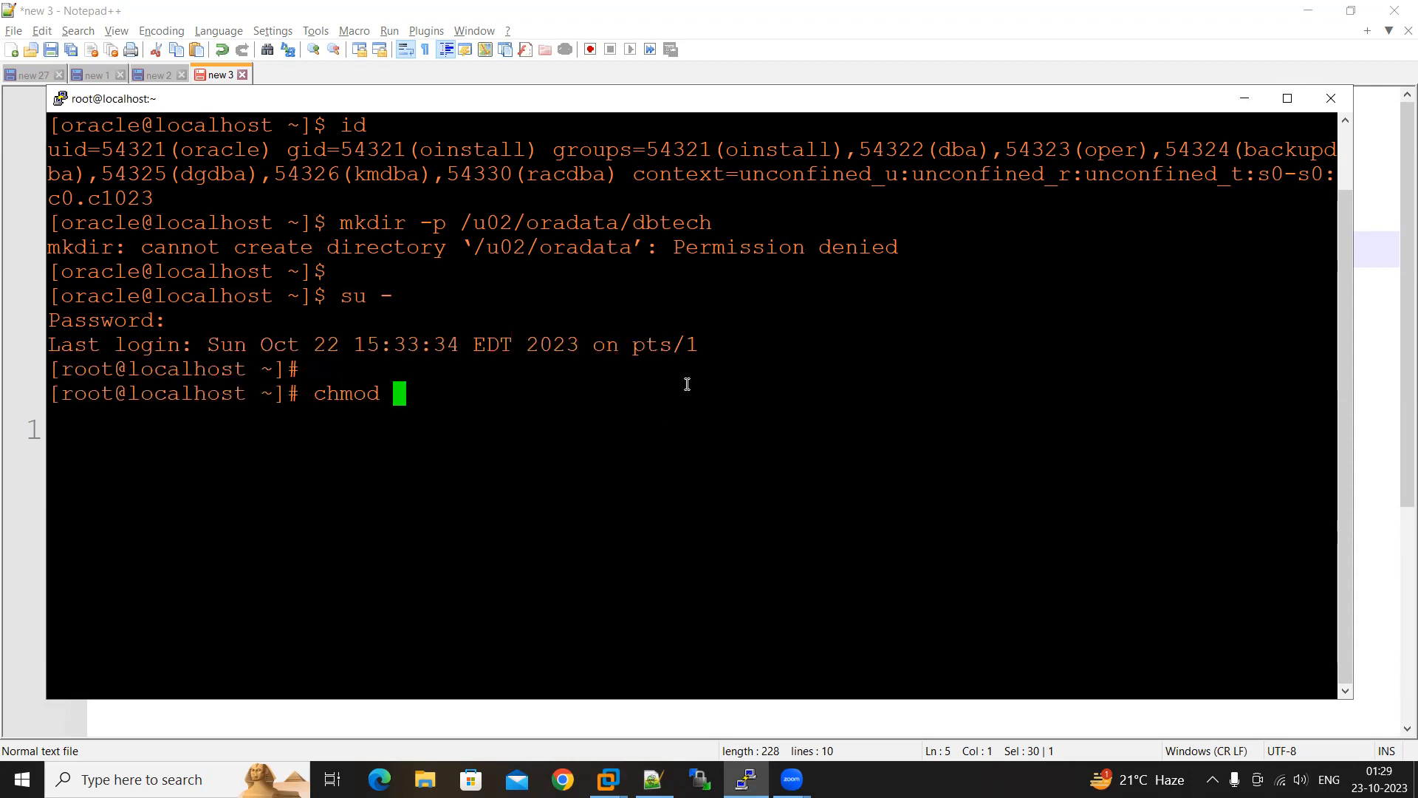
{"action": "type", "text": "777 /u02"}
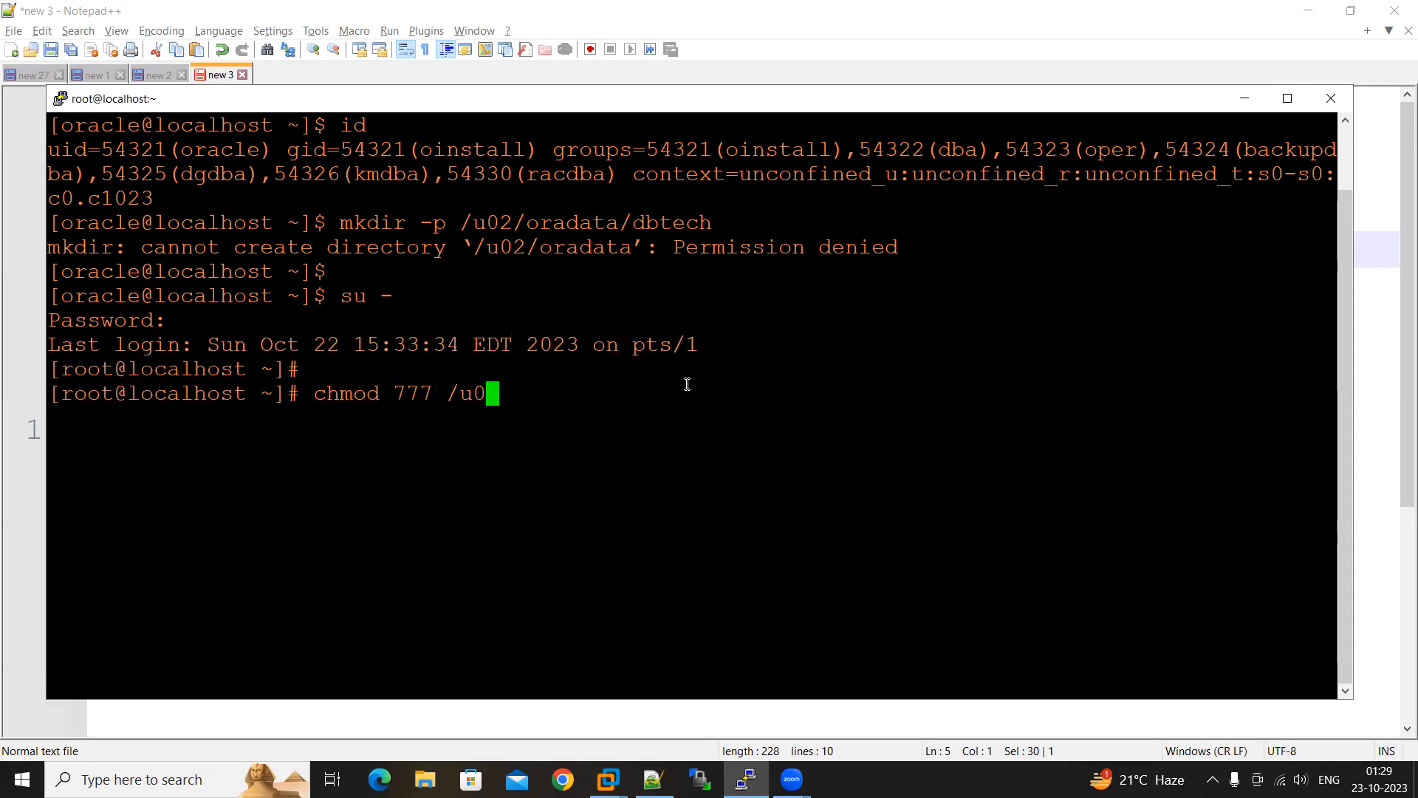
{"action": "key", "text": "Return"}
Exit the root session and check with id which user is active
{"action": "key", "text": "Return"}
{"action": "type", "text": "exit"}
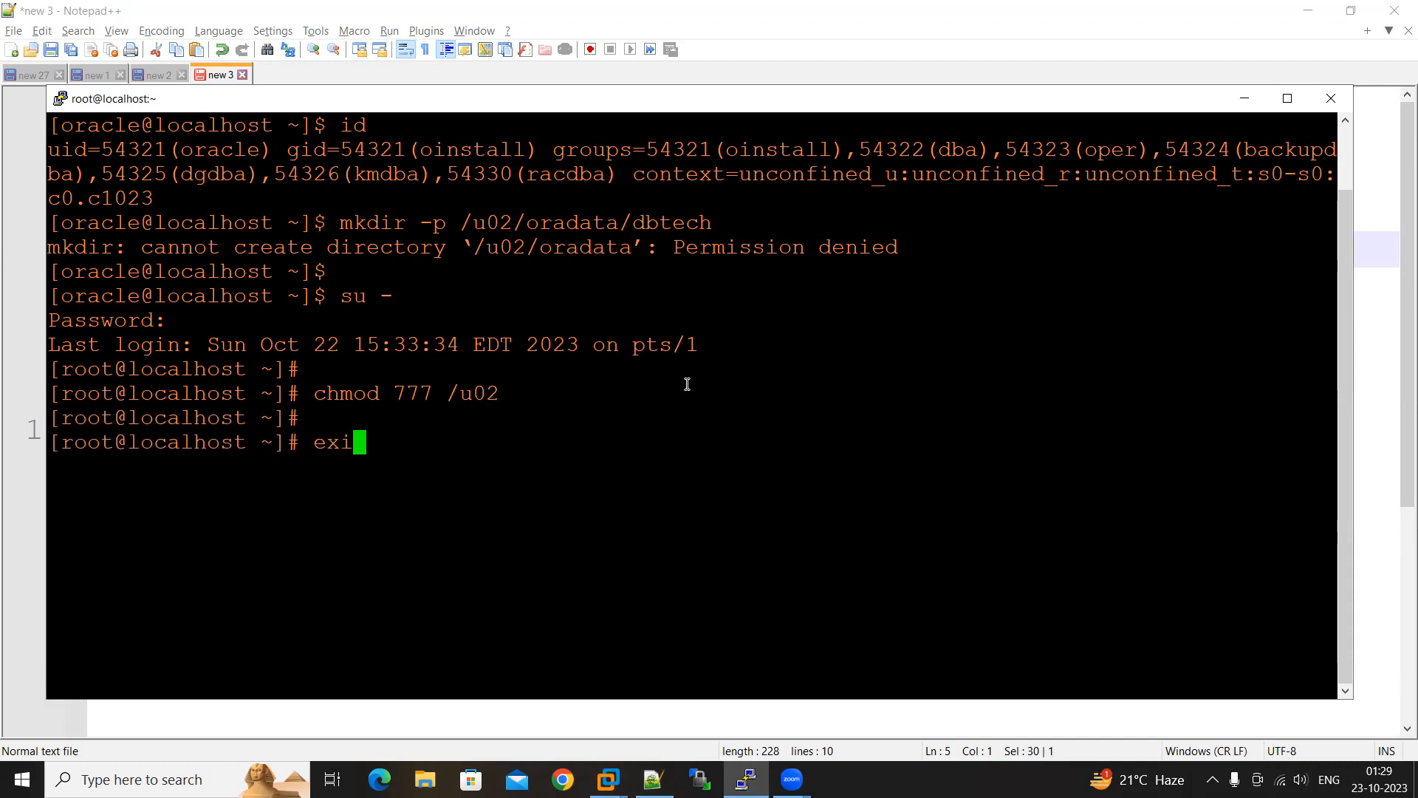
{"action": "key", "text": "Return"}
{"action": "key", "text": "Return"}
{"action": "key", "text": "Return"}
{"action": "type", "text": "id"}
{"action": "key", "text": "Return"}
{"action": "key", "text": "Return"}
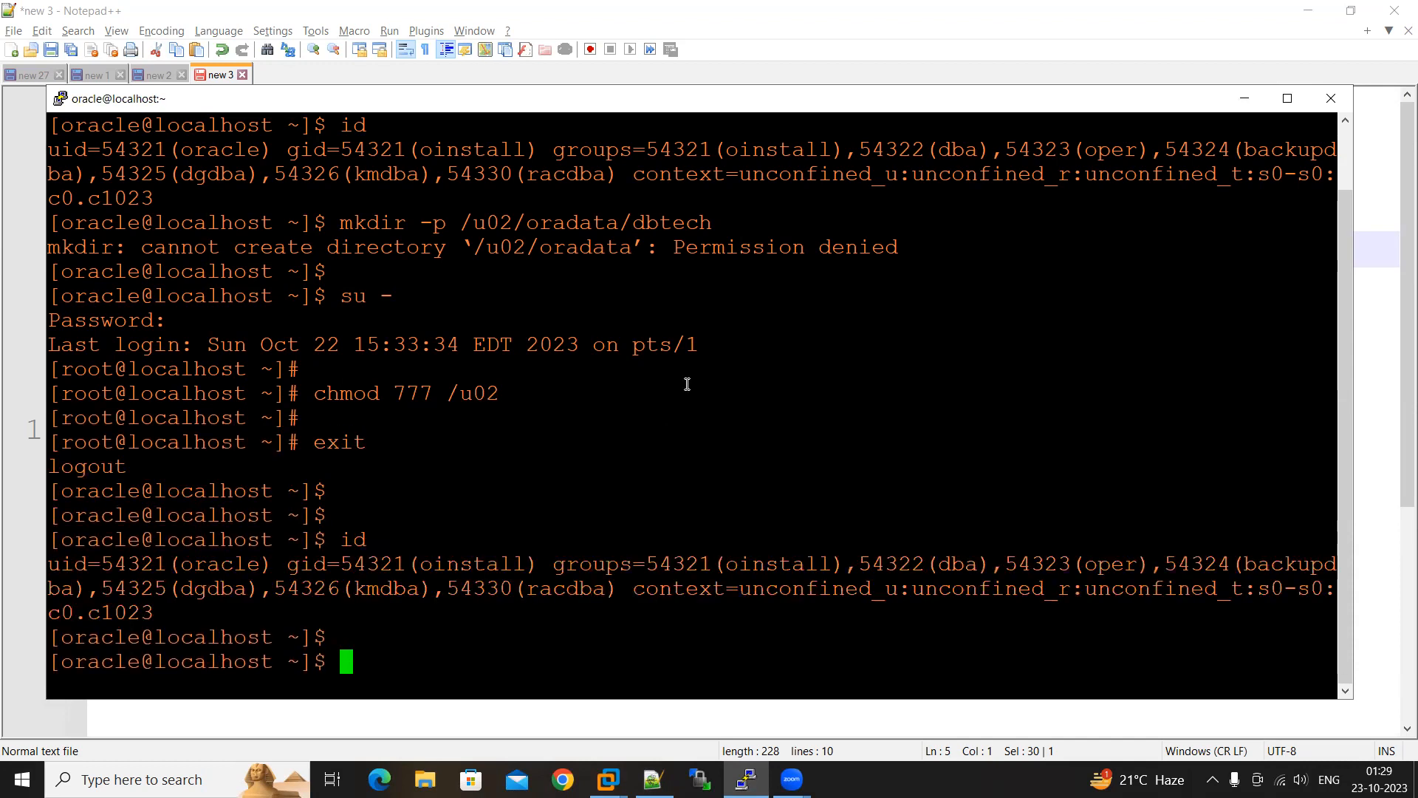
Create the directories /u02/oradata/dbtech and /u02/FRA with the mkdir -p commands from the notes
{"action": "right_click", "coordinate": [514, 482]}
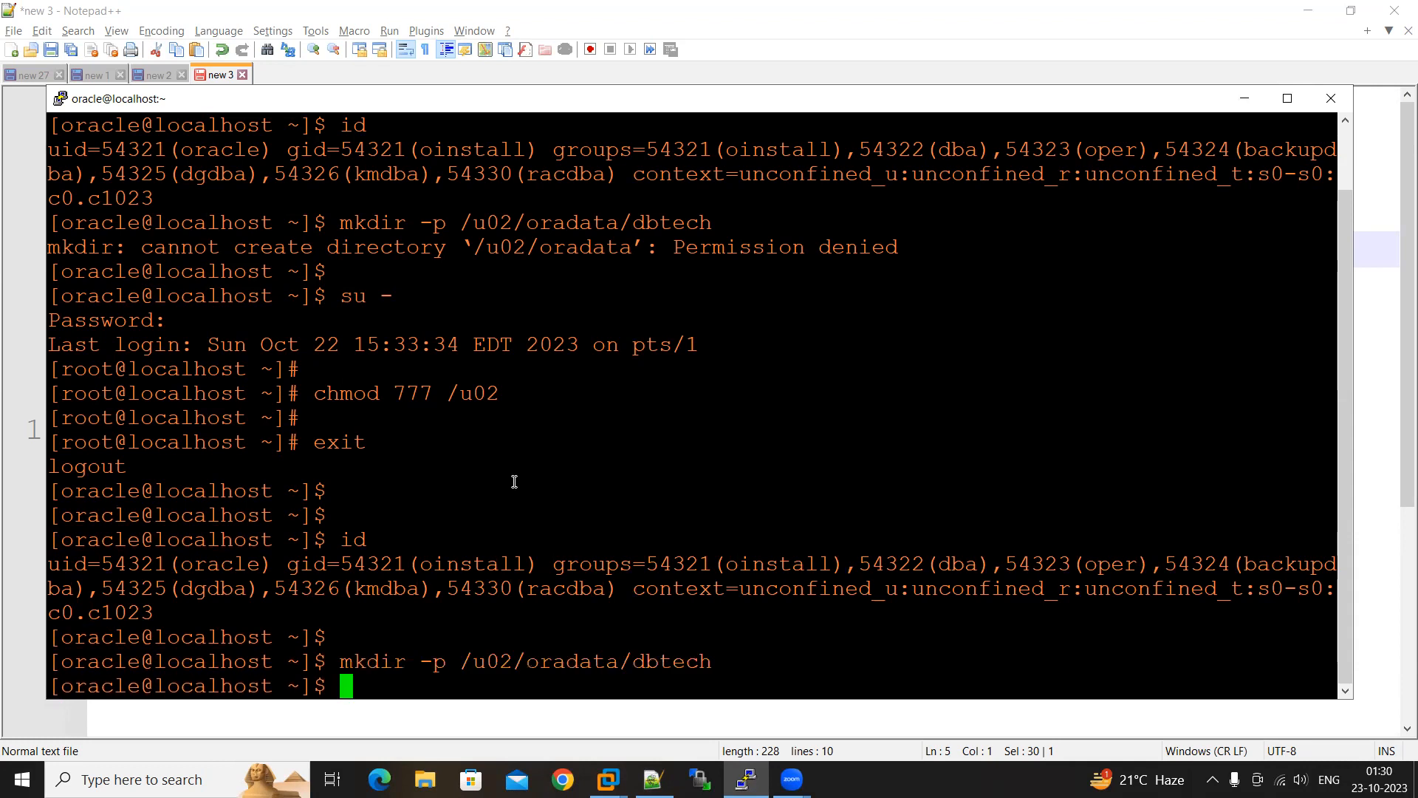
{"action": "key", "text": "Return"}
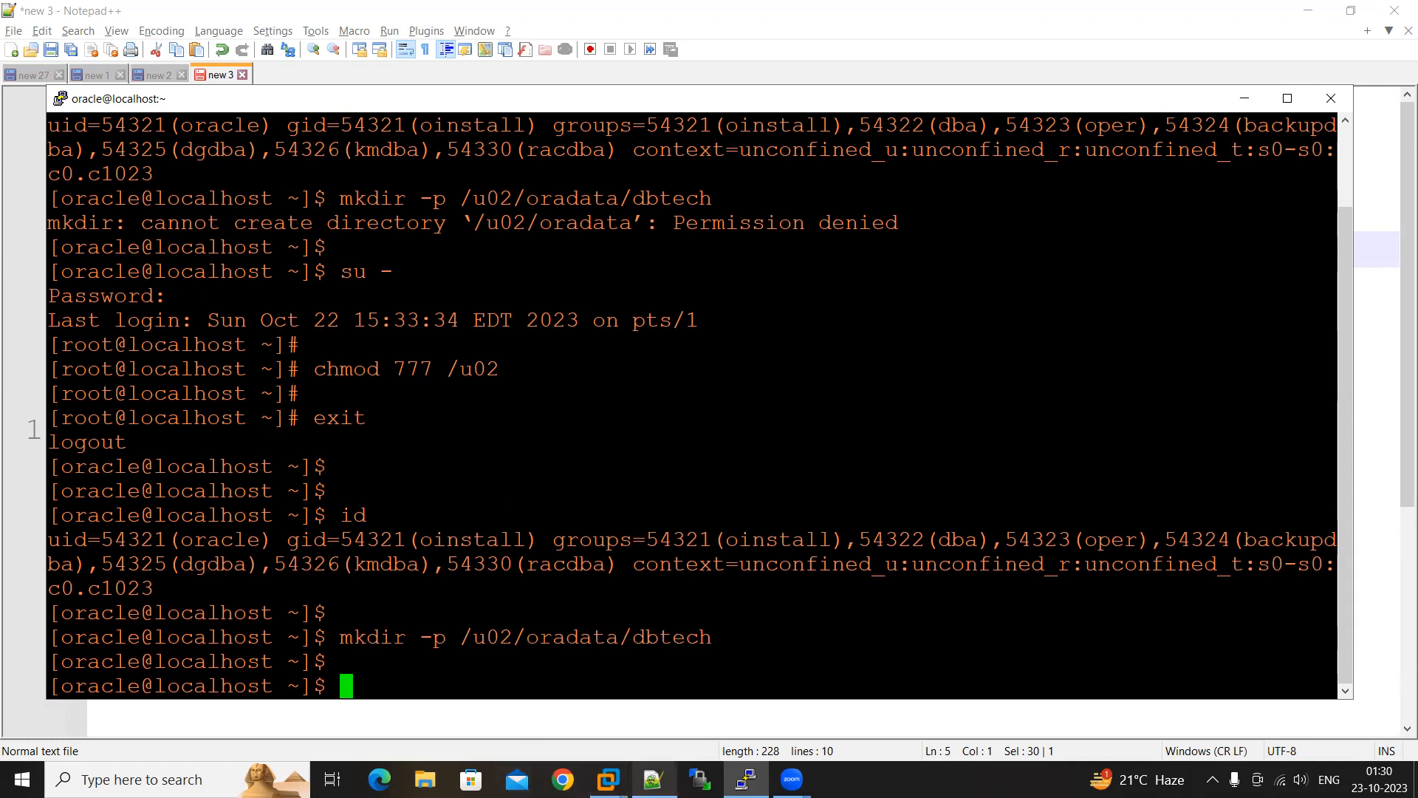
{"action": "key", "text": "alt+Tab"}
{"action": "left_click_drag", "start_coordinate": [430, 253], "coordinate": [79, 256]}
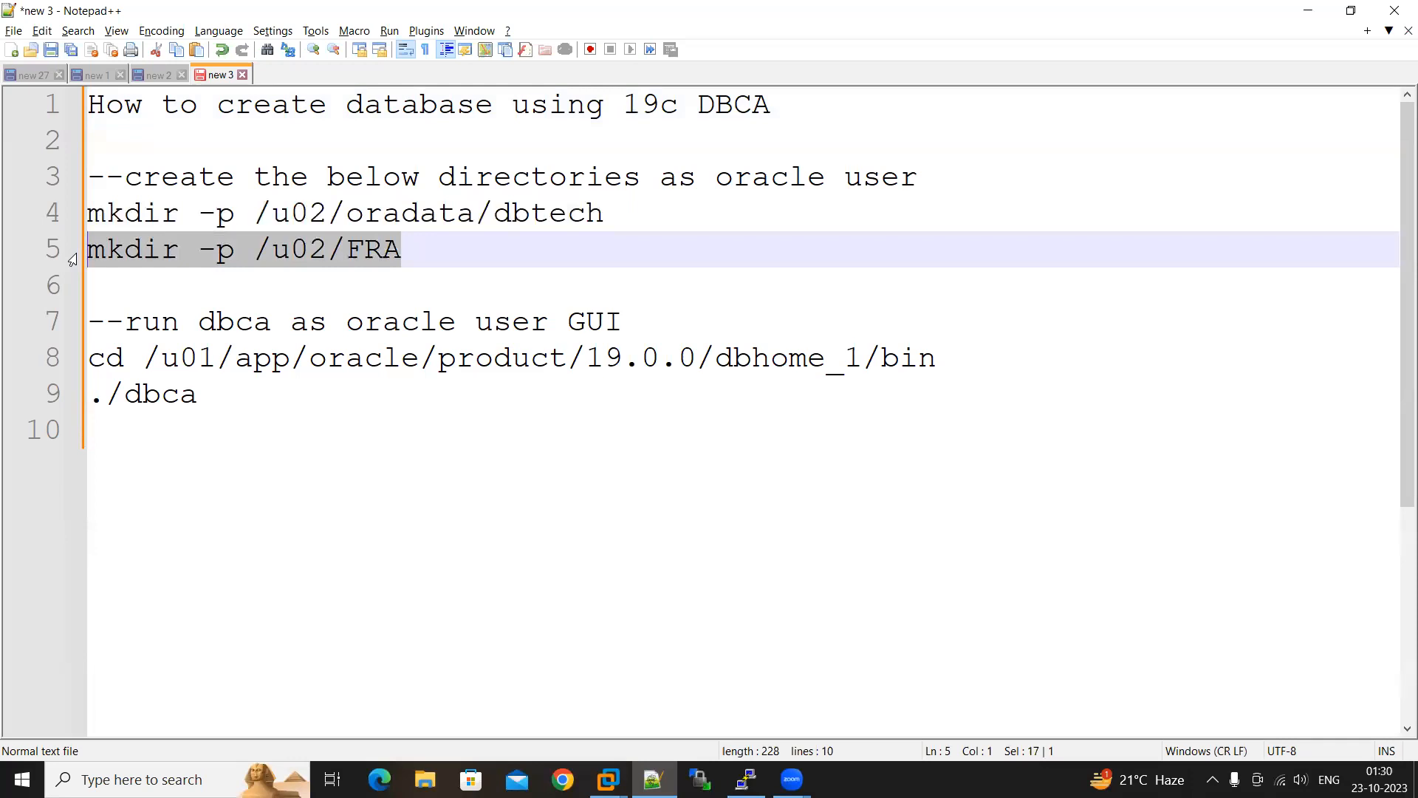
{"action": "key", "text": "alt+Tab"}
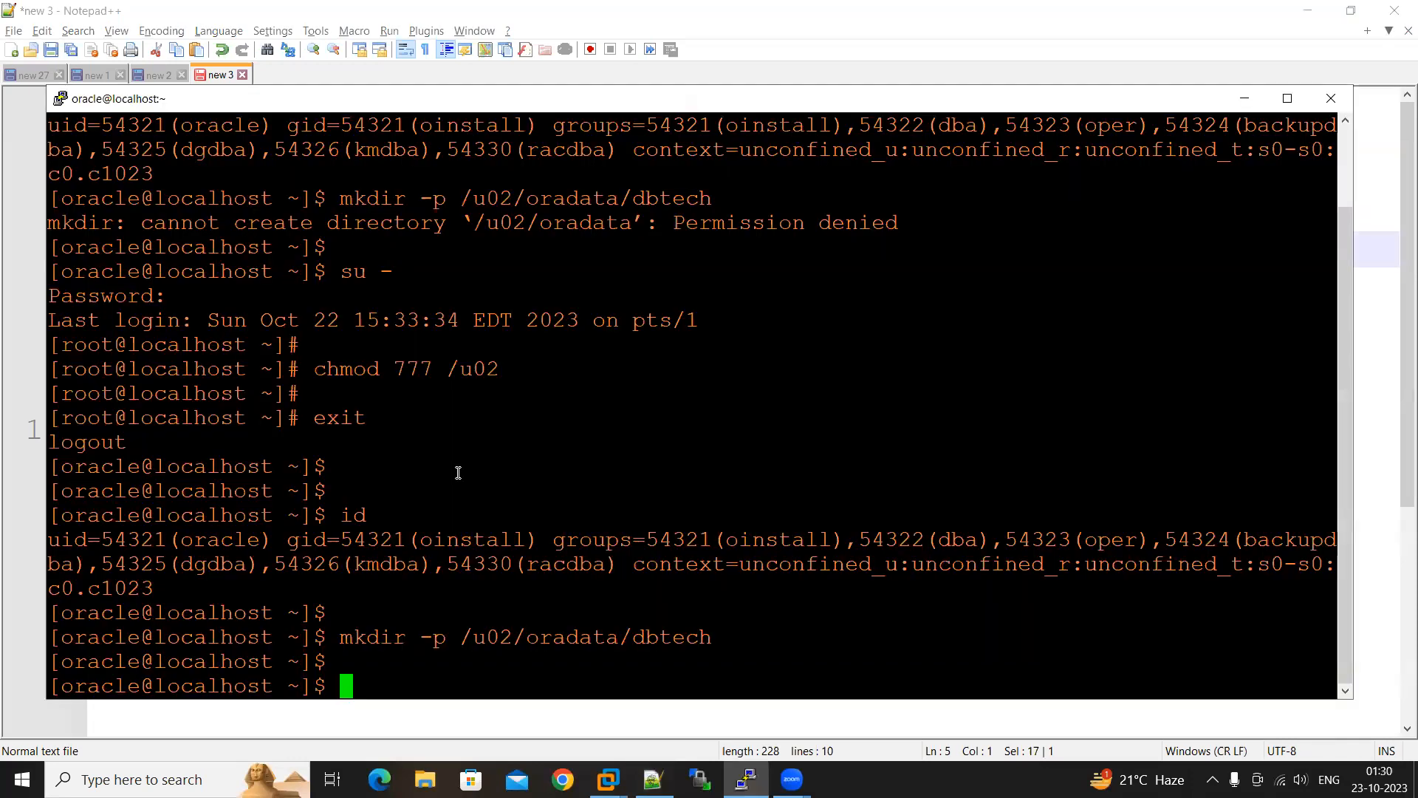
{"action": "right_click", "coordinate": [458, 473]}
{"action": "key", "text": "Return"}
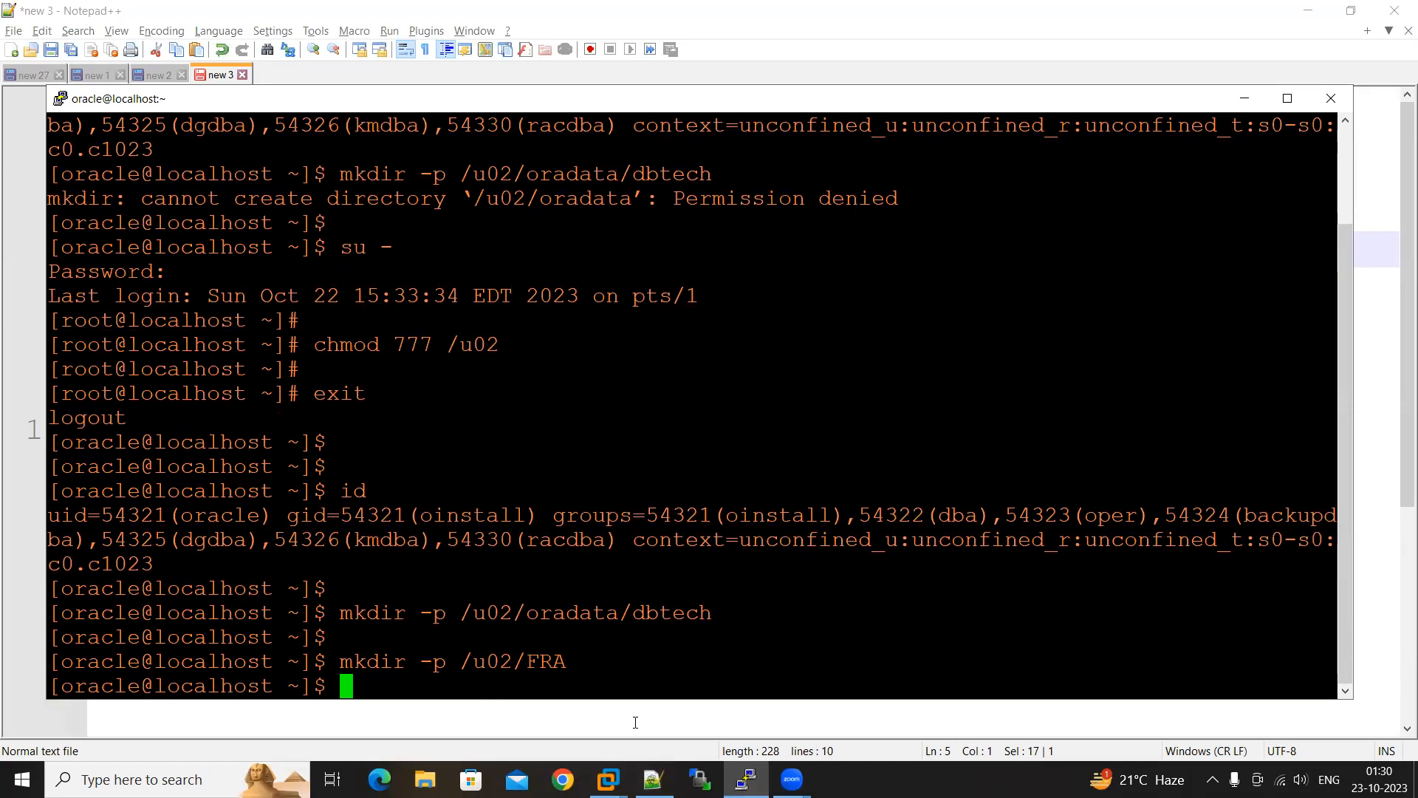
Return to the Notepad++ notes and review the Oracle home bin path and the ./dbca command
{"action": "left_click", "coordinate": [653, 779]}
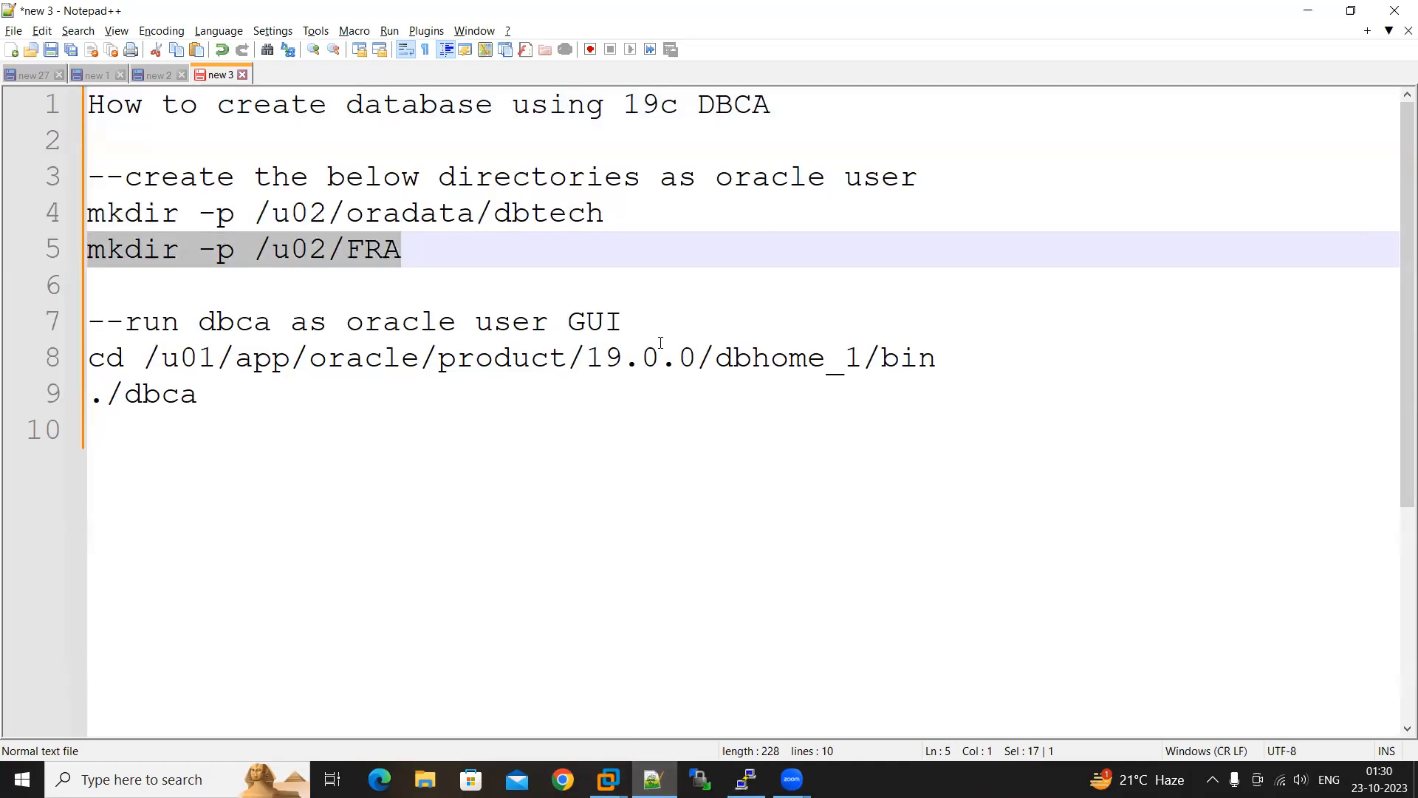
{"action": "left_click_drag", "start_coordinate": [635, 322], "coordinate": [567, 322]}
{"action": "left_click_drag", "start_coordinate": [862, 360], "coordinate": [143, 360]}
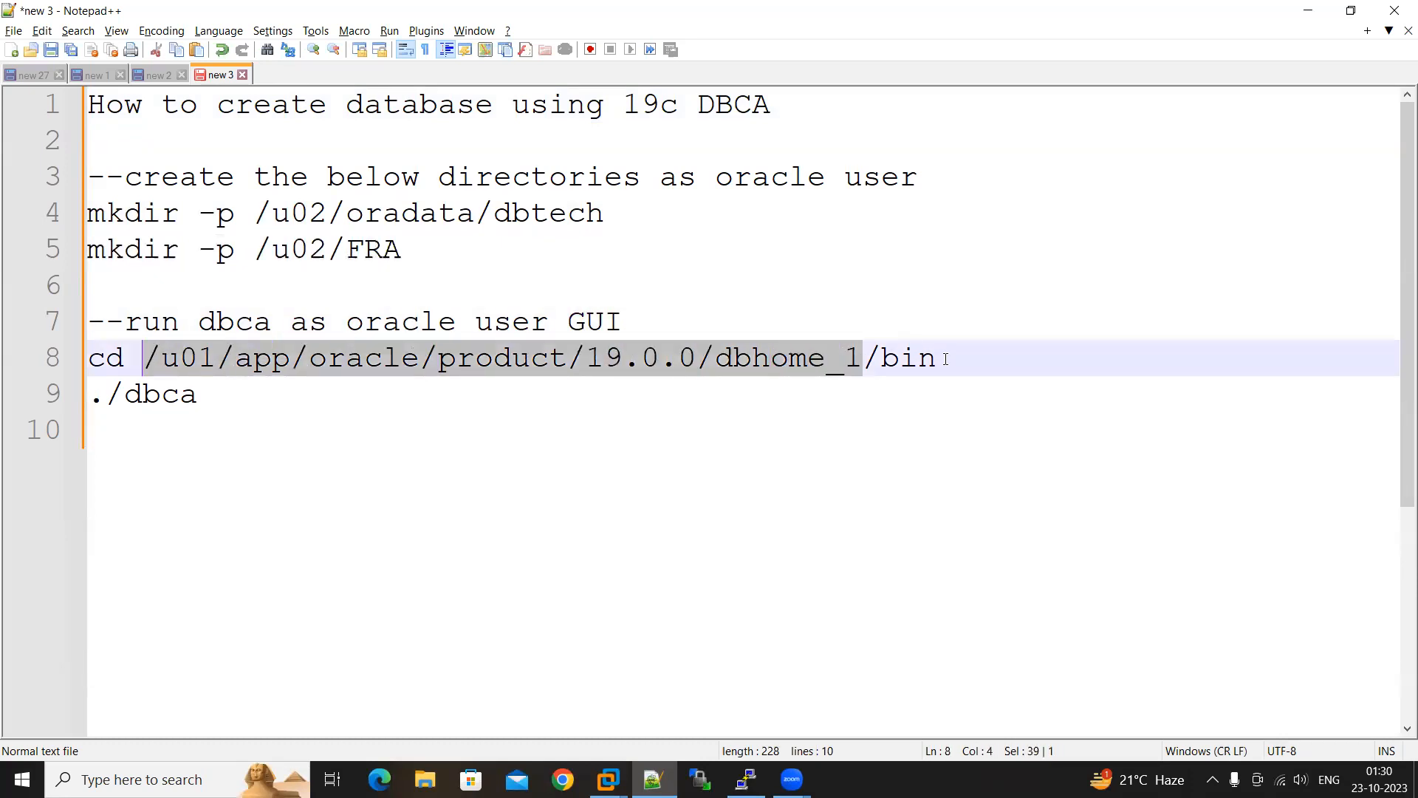
{"action": "left_click_drag", "start_coordinate": [946, 359], "coordinate": [882, 359]}
{"action": "left_click_drag", "start_coordinate": [216, 395], "coordinate": [116, 402]}
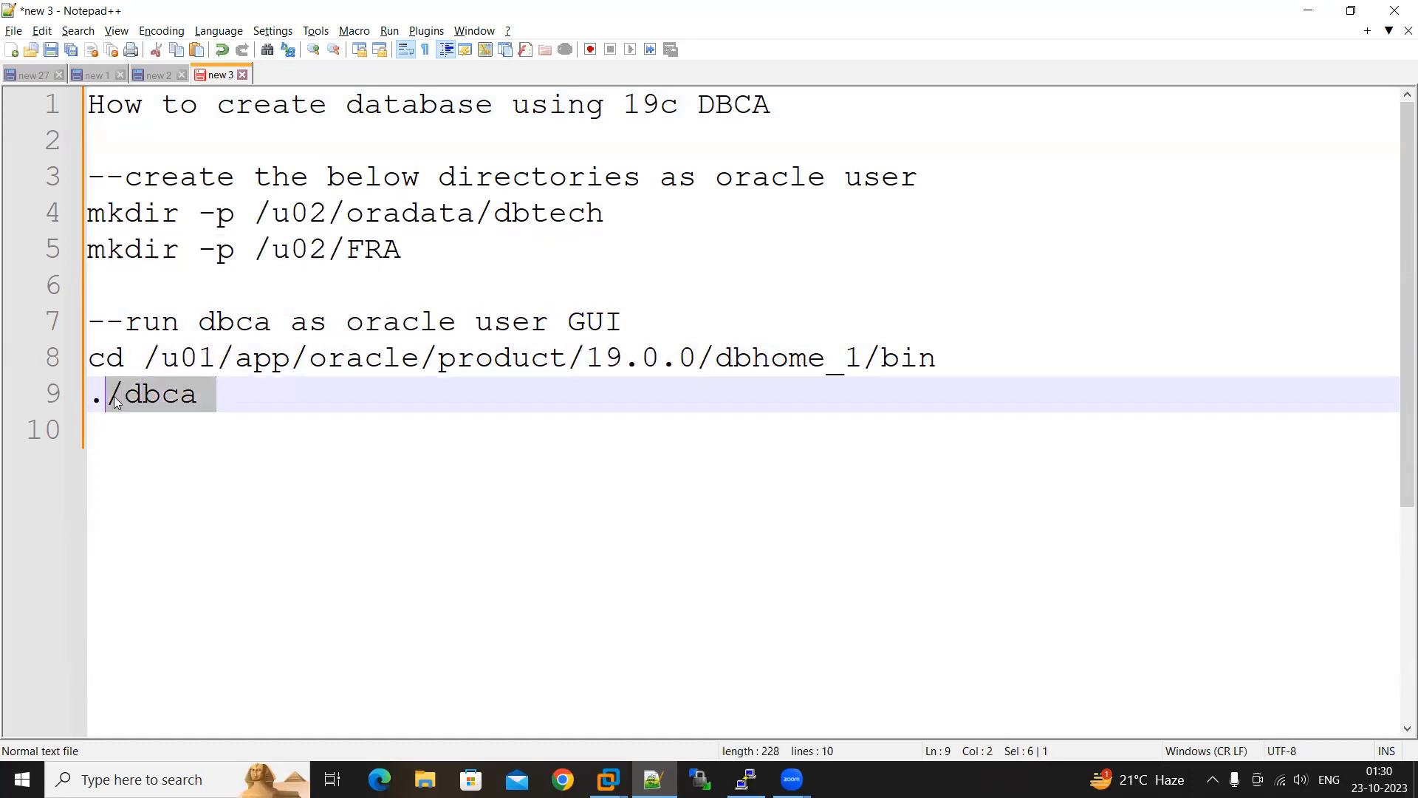
Switch to the LINUX_OS virtual machine in VMware Workstation and unlock the oracle session with the account password
{"action": "left_click", "coordinate": [607, 779]}
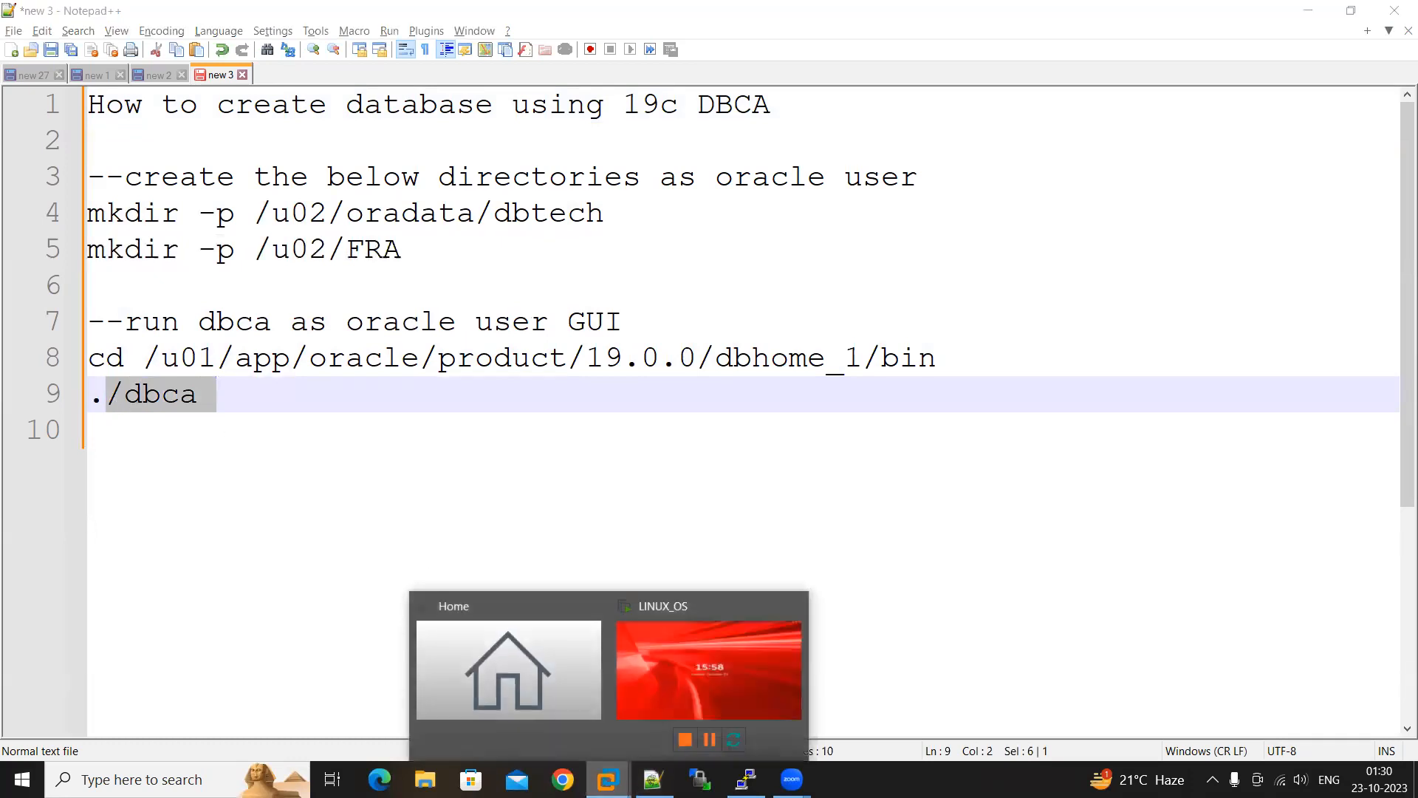
{"action": "left_click", "coordinate": [665, 698]}
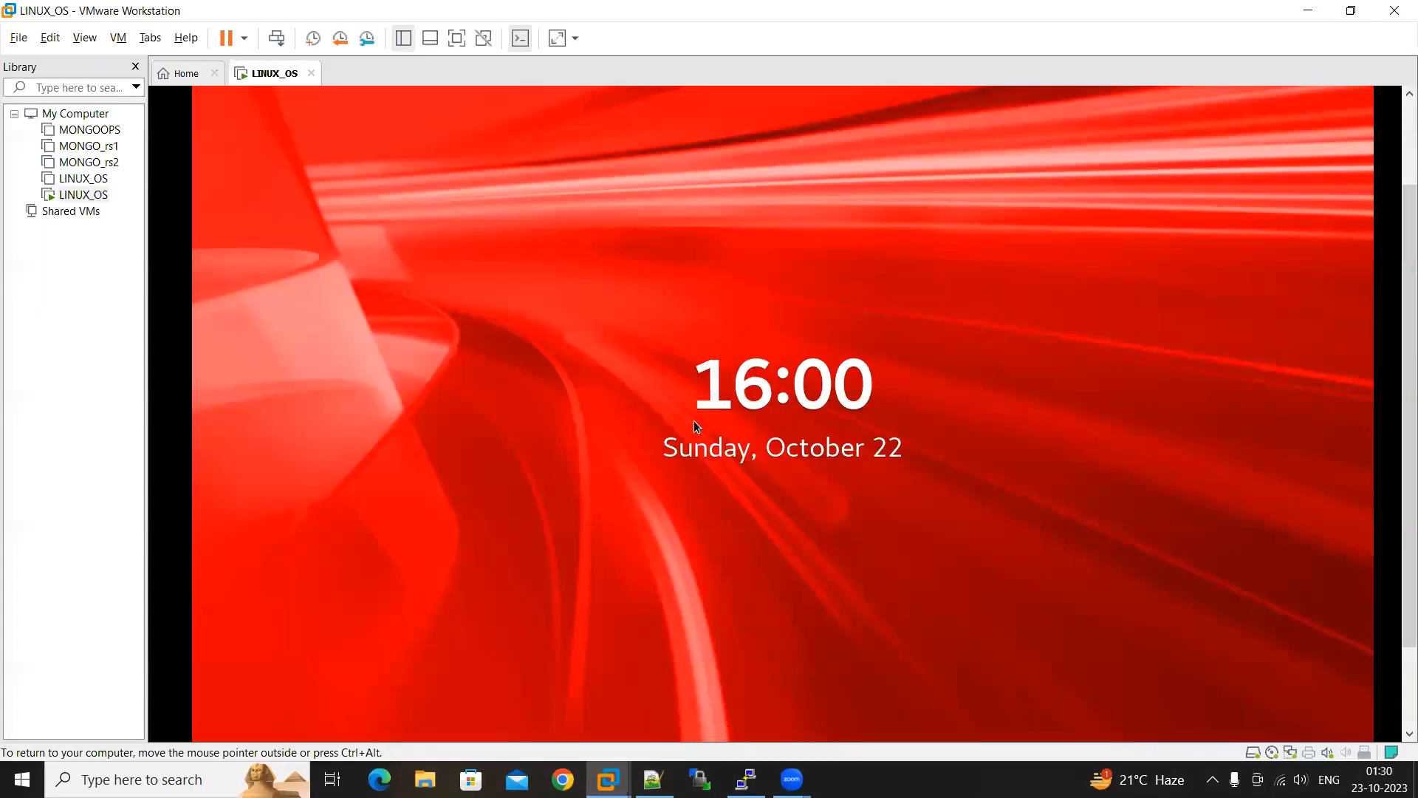
{"action": "left_click", "coordinate": [694, 421]}
{"action": "type", "text": "oracle"}
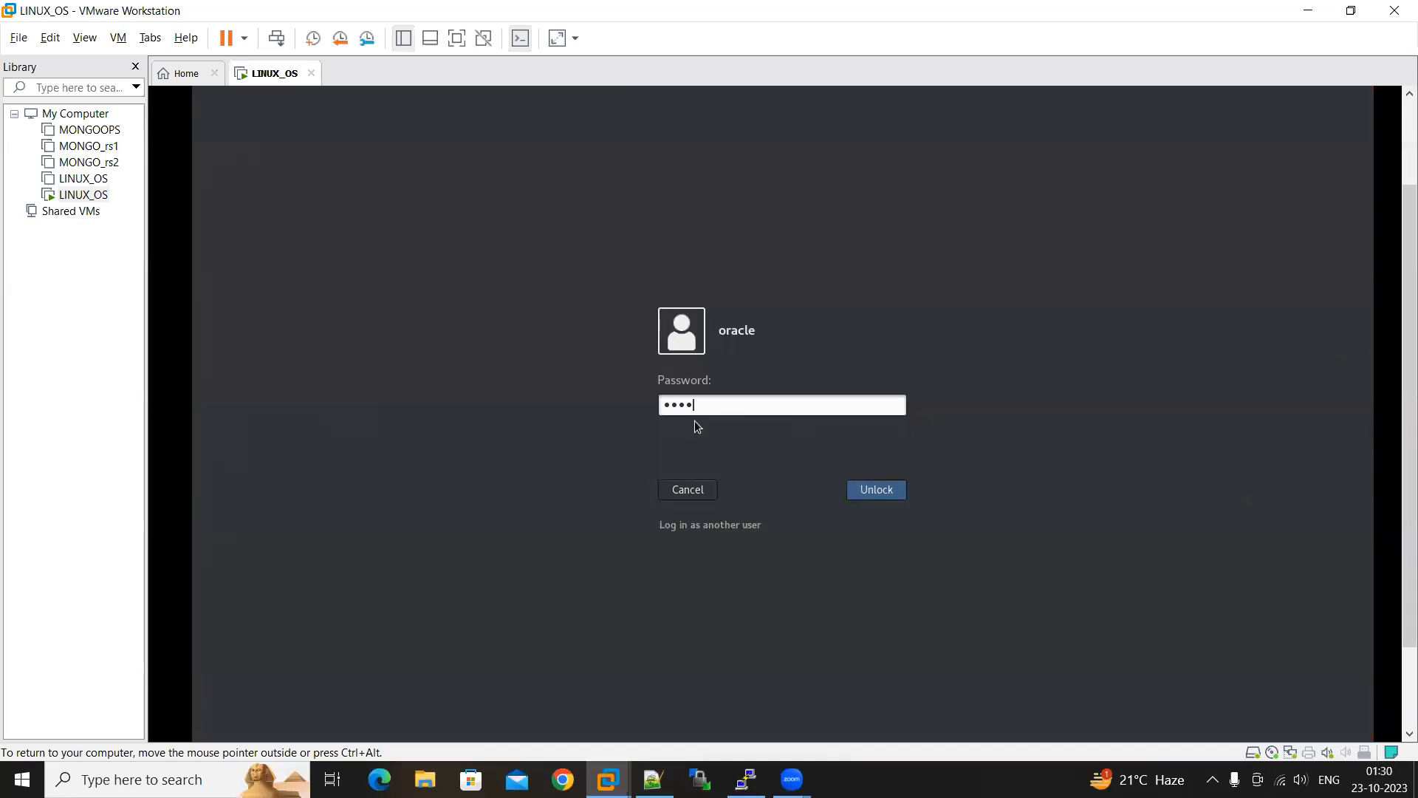
{"action": "key", "text": "Return"}
Open a terminal from the virtual machine's desktop and change to /u01/app/oracle/product/19.0.0/dbhome_1/
{"action": "right_click", "coordinate": [673, 255]}
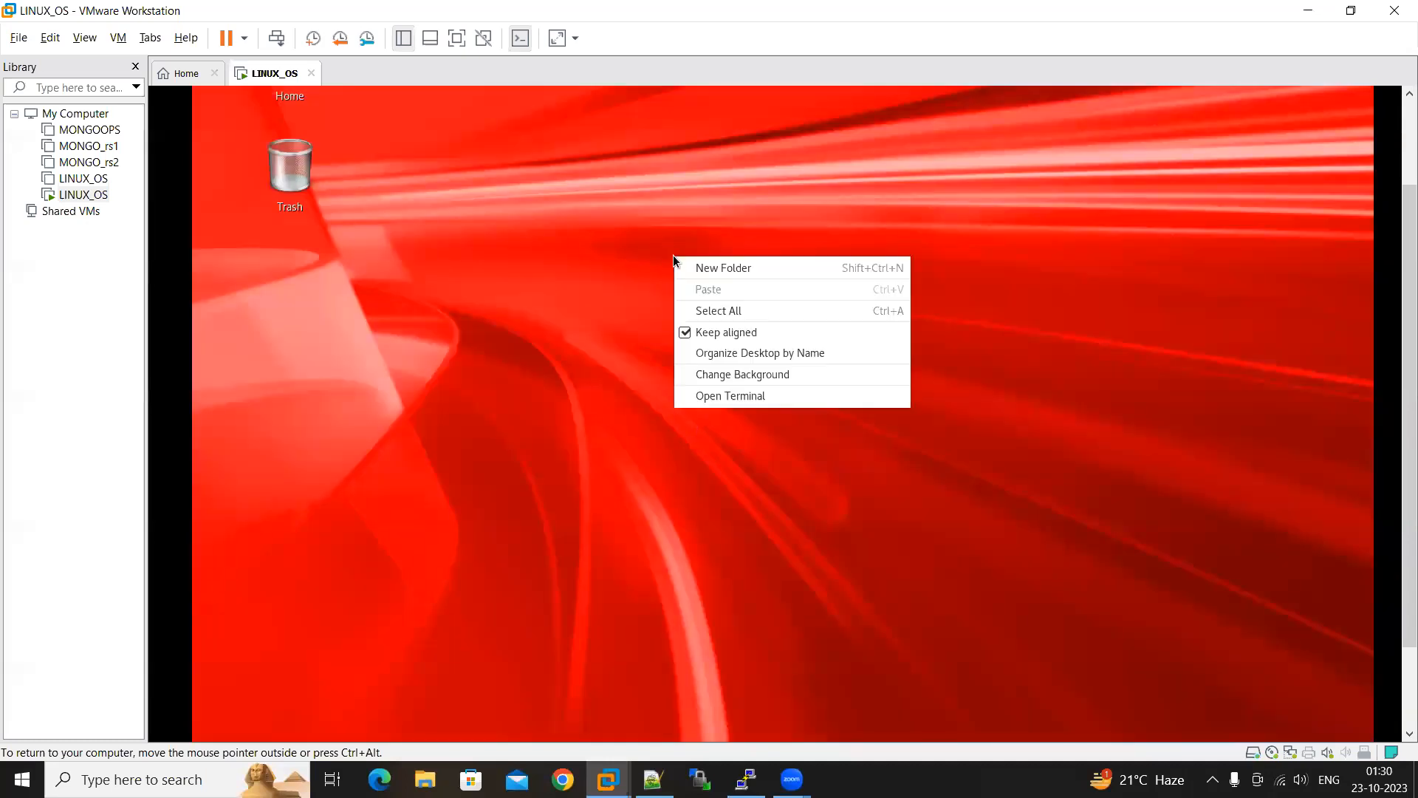
{"action": "left_click", "coordinate": [763, 399]}
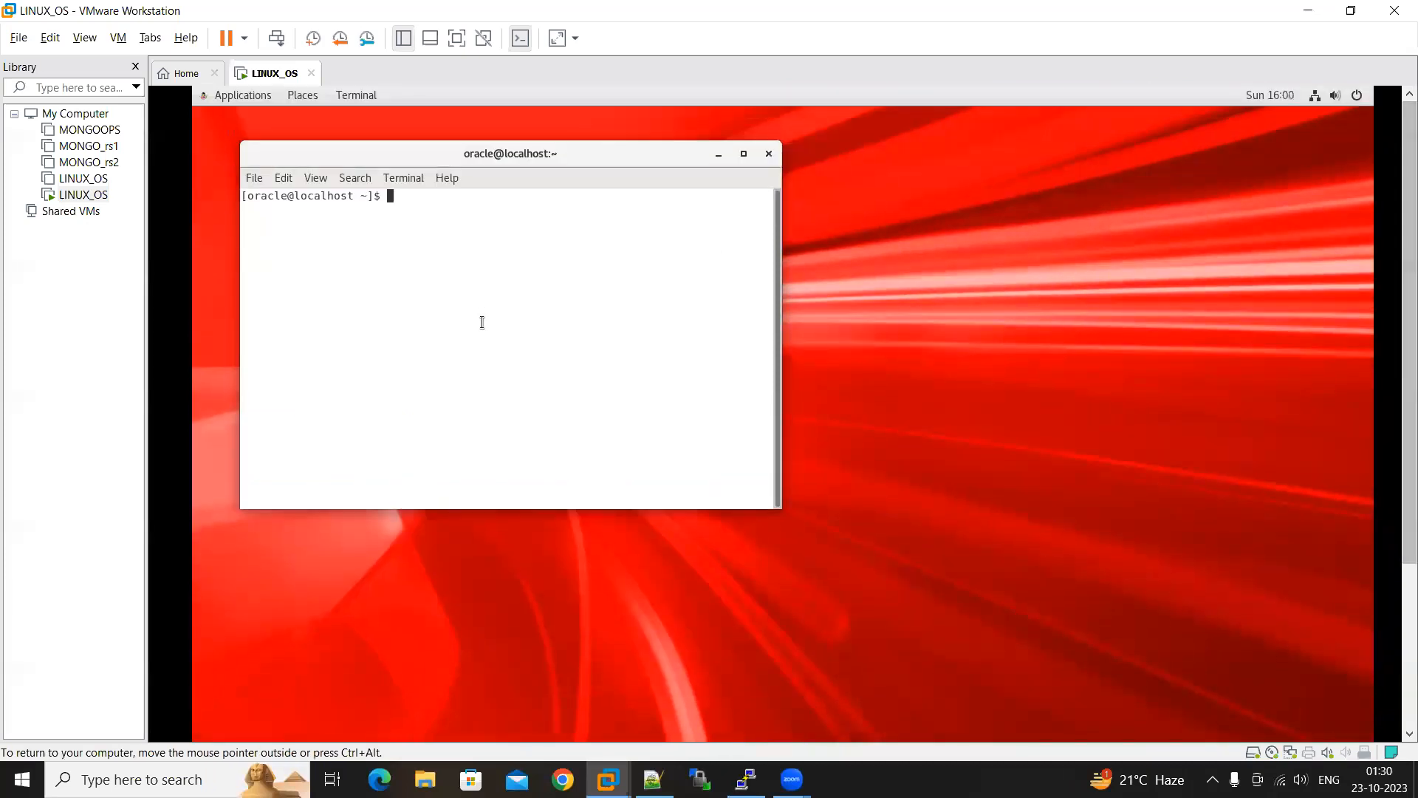
{"action": "type", "text": "cd /u"}
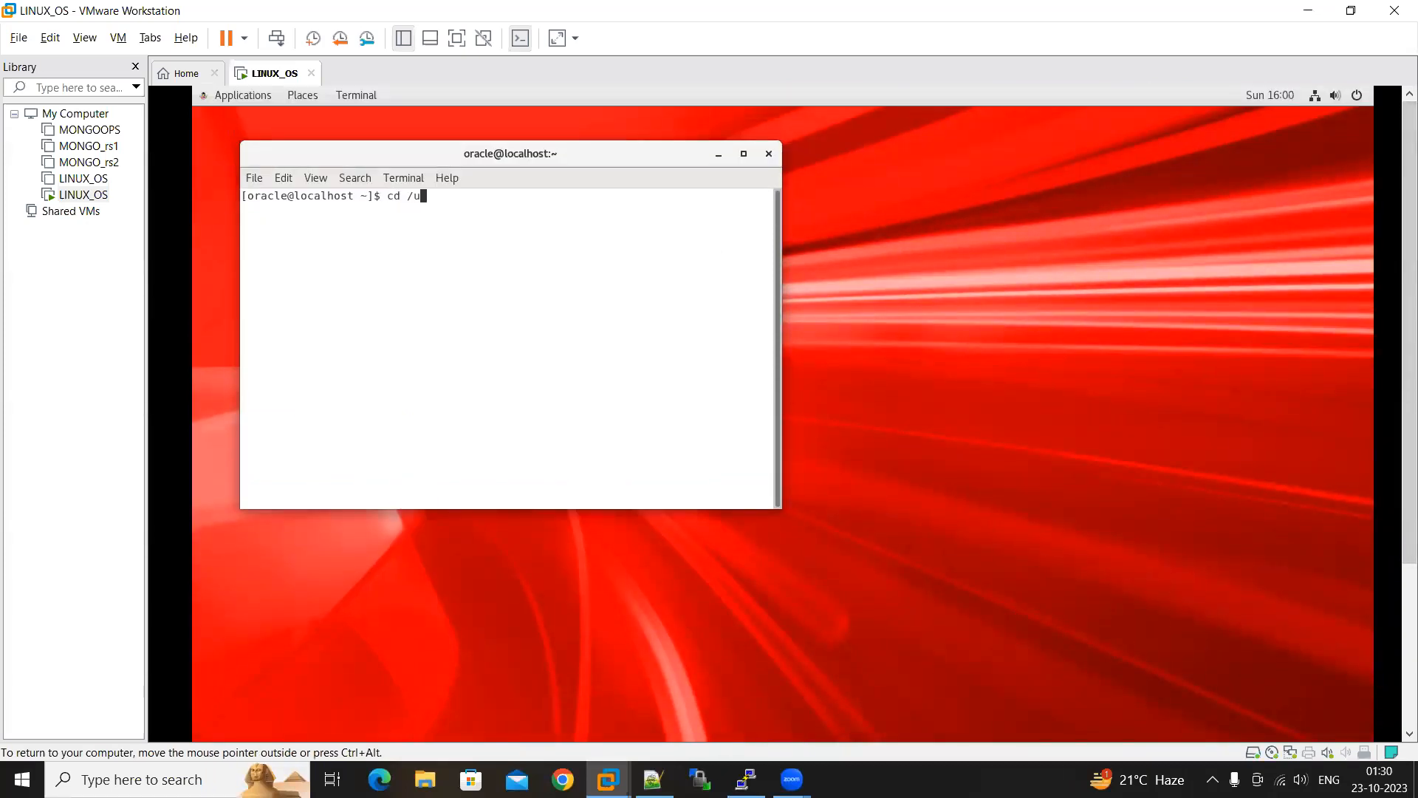
{"action": "type", "text": "01/app/oracle/product/19.0.0/dbhome_1/"}
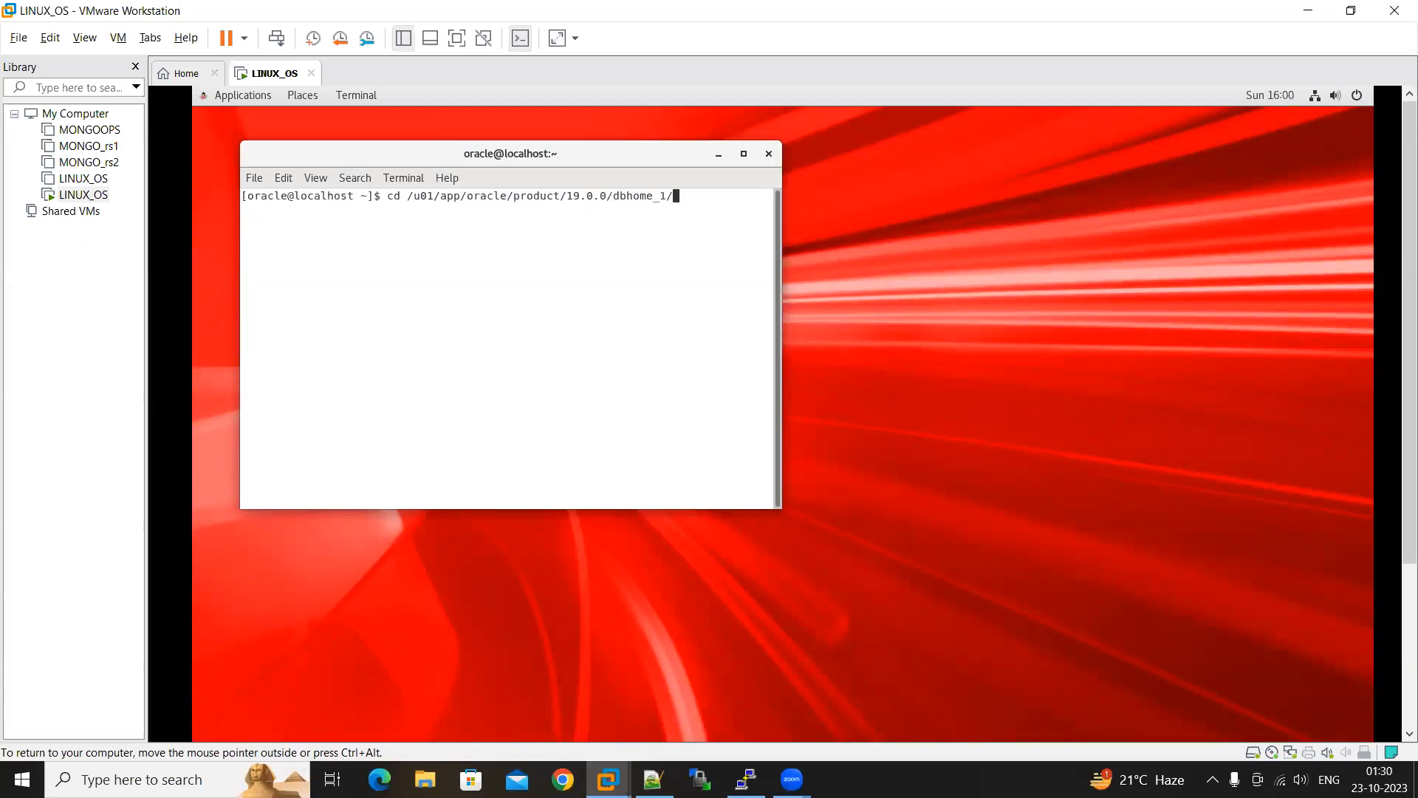
{"action": "key", "text": "Return"}
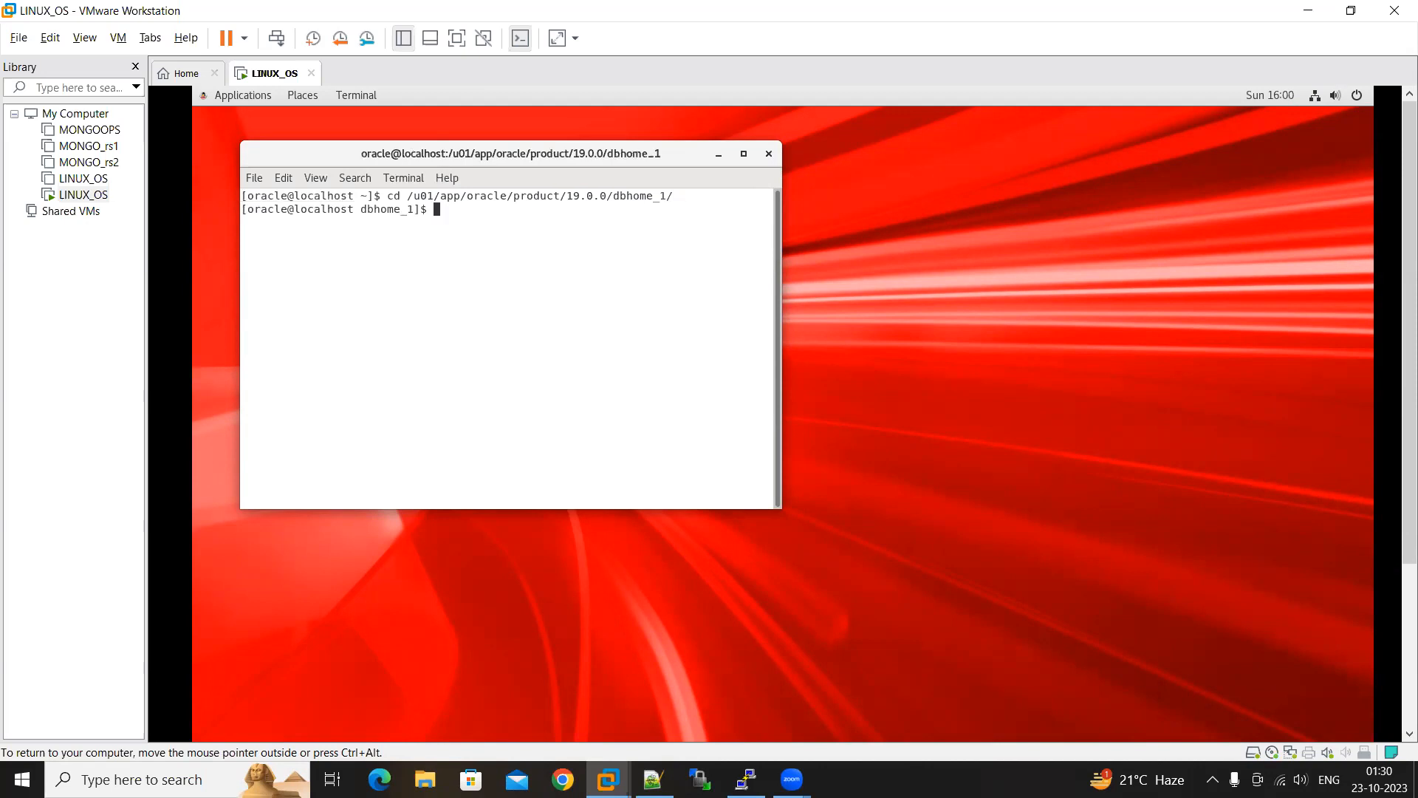
Change into the bin subdirectory and print the working directory path
{"action": "type", "text": "cd bin"}
{"action": "key", "text": "Return"}
{"action": "type", "text": "pwd"}
{"action": "key", "text": "Return"}
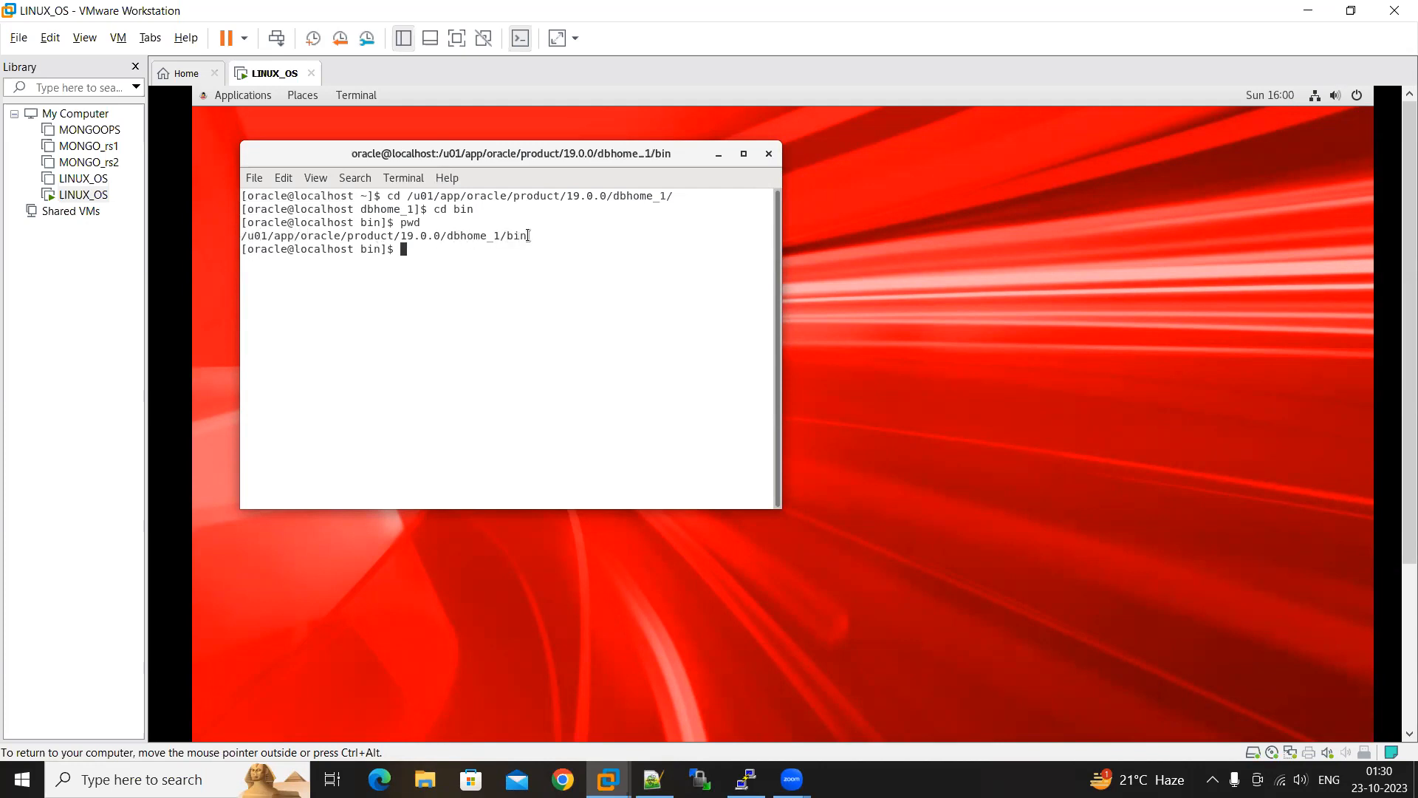
List the files matching *dbca* in the bin directory with ls -ltr
{"action": "type", "text": "ls -ltr *dbca*"}
{"action": "key", "text": "Return"}
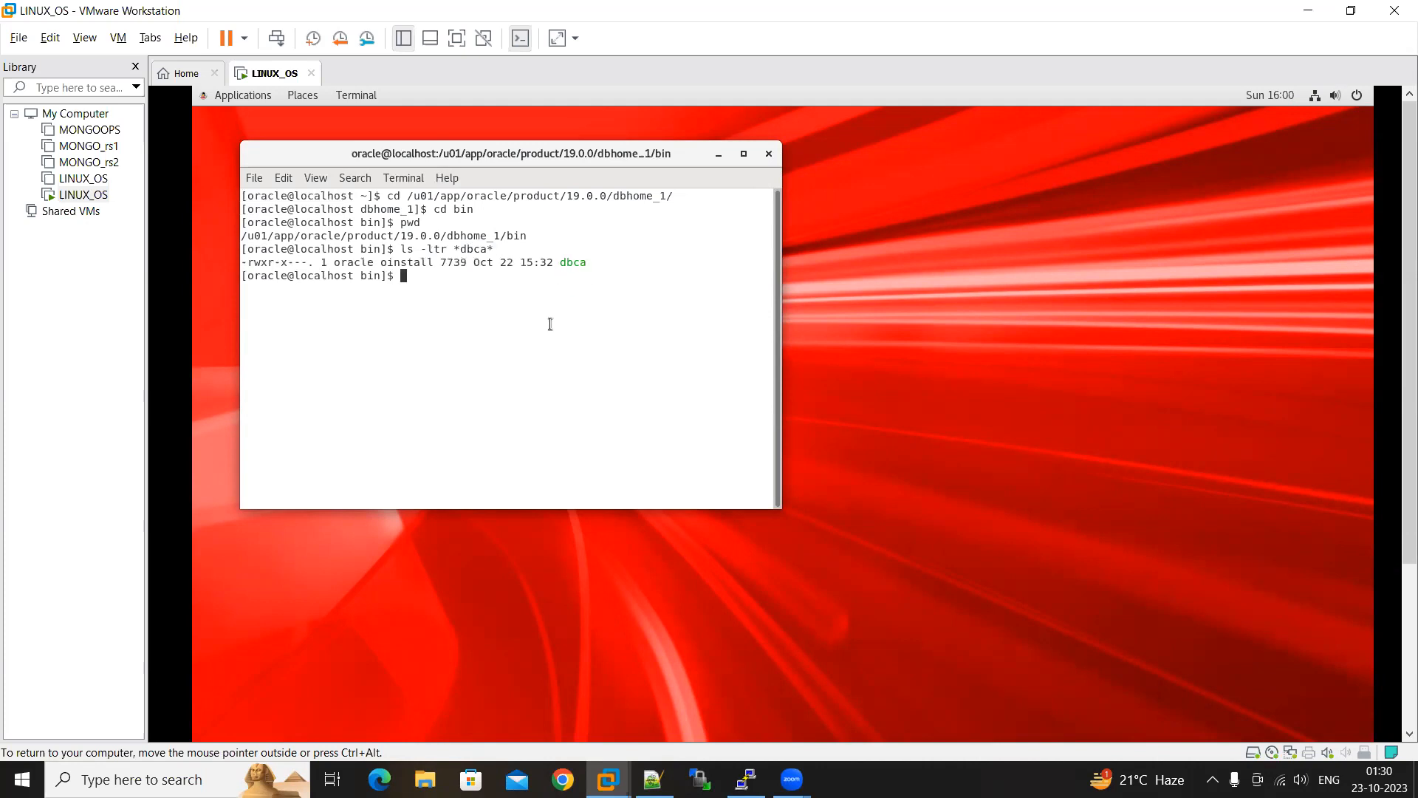
Launch the Database Configuration Assistant with ./dbca and bring its whole window into view
{"action": "type", "text": "./dbca"}
{"action": "key", "text": "Return"}
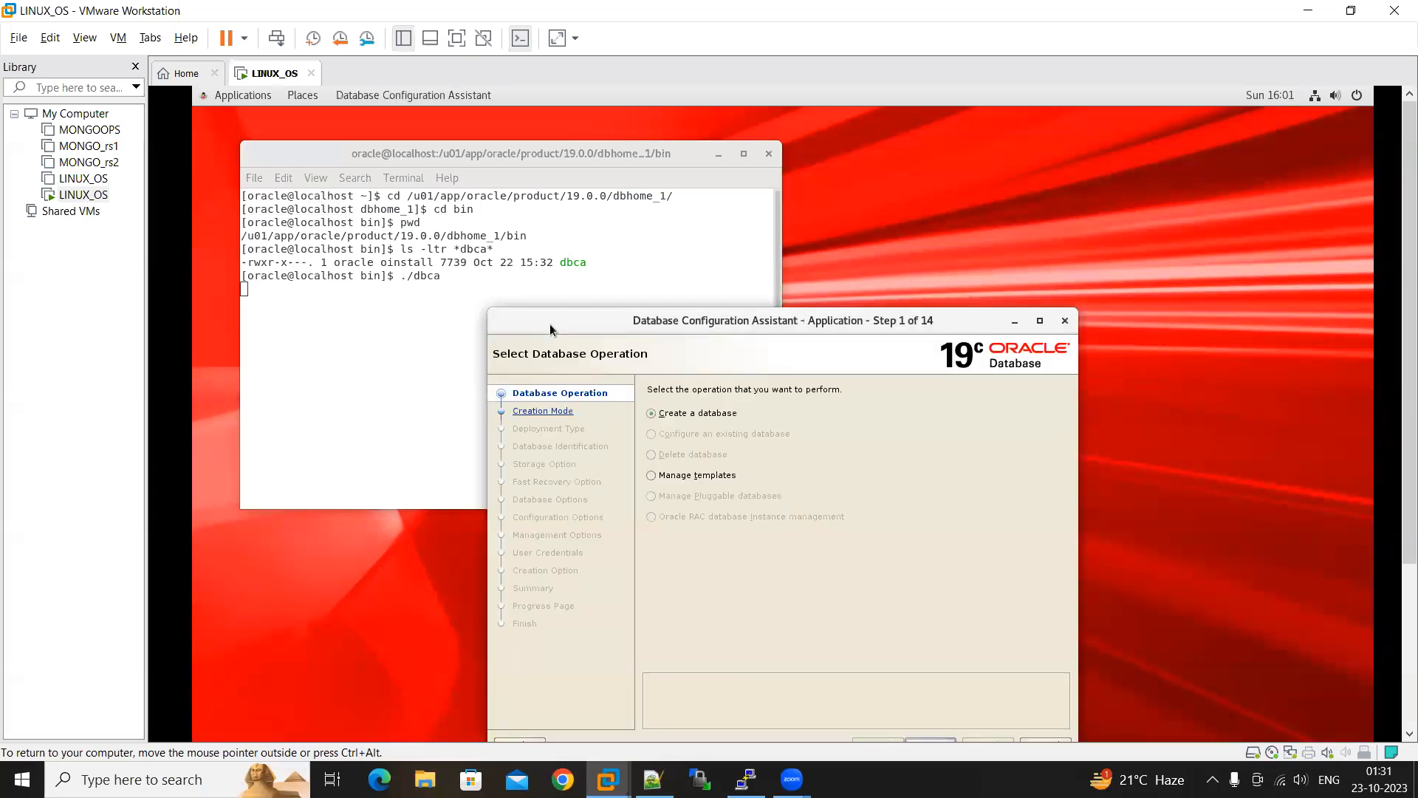
{"action": "scroll", "coordinate": [1397, 369], "scroll_direction": "down", "scroll_amount": 2}
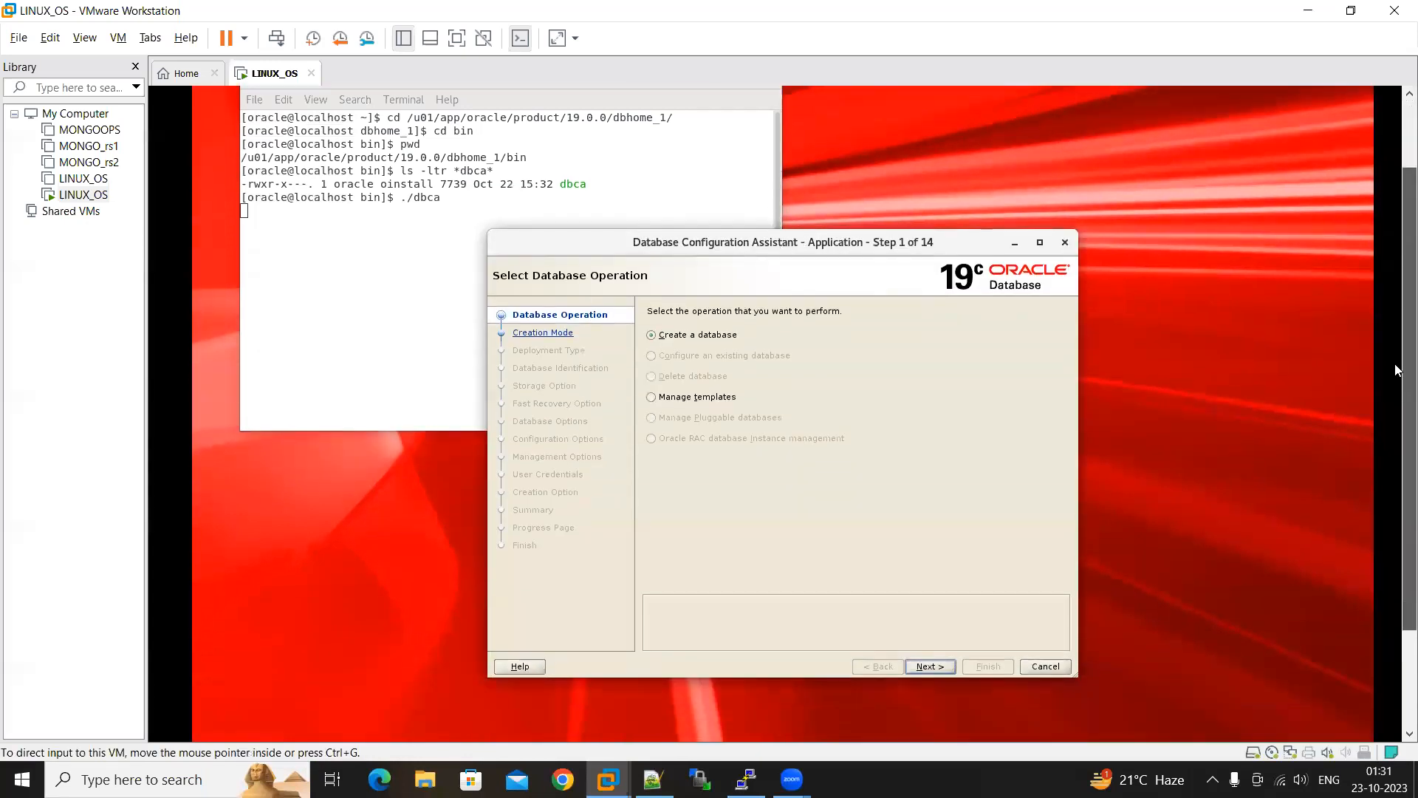
Choose to create a database in advanced configuration mode with the General Purpose or Transaction Processing template for an Oracle Single Instance database
{"action": "scroll", "coordinate": [1397, 369], "scroll_direction": "down", "scroll_amount": 1}
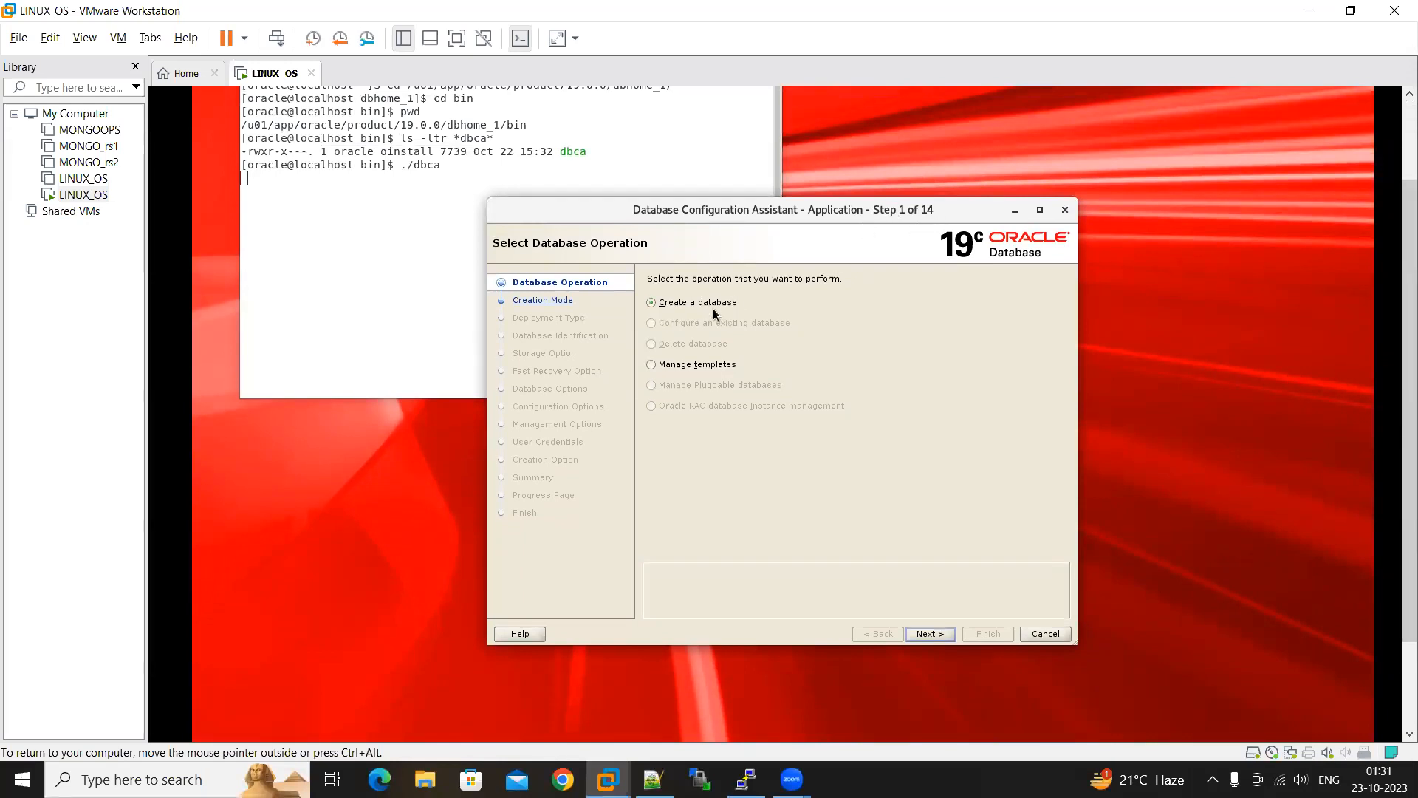
{"action": "left_click", "coordinate": [681, 309]}
{"action": "left_click", "coordinate": [930, 634]}
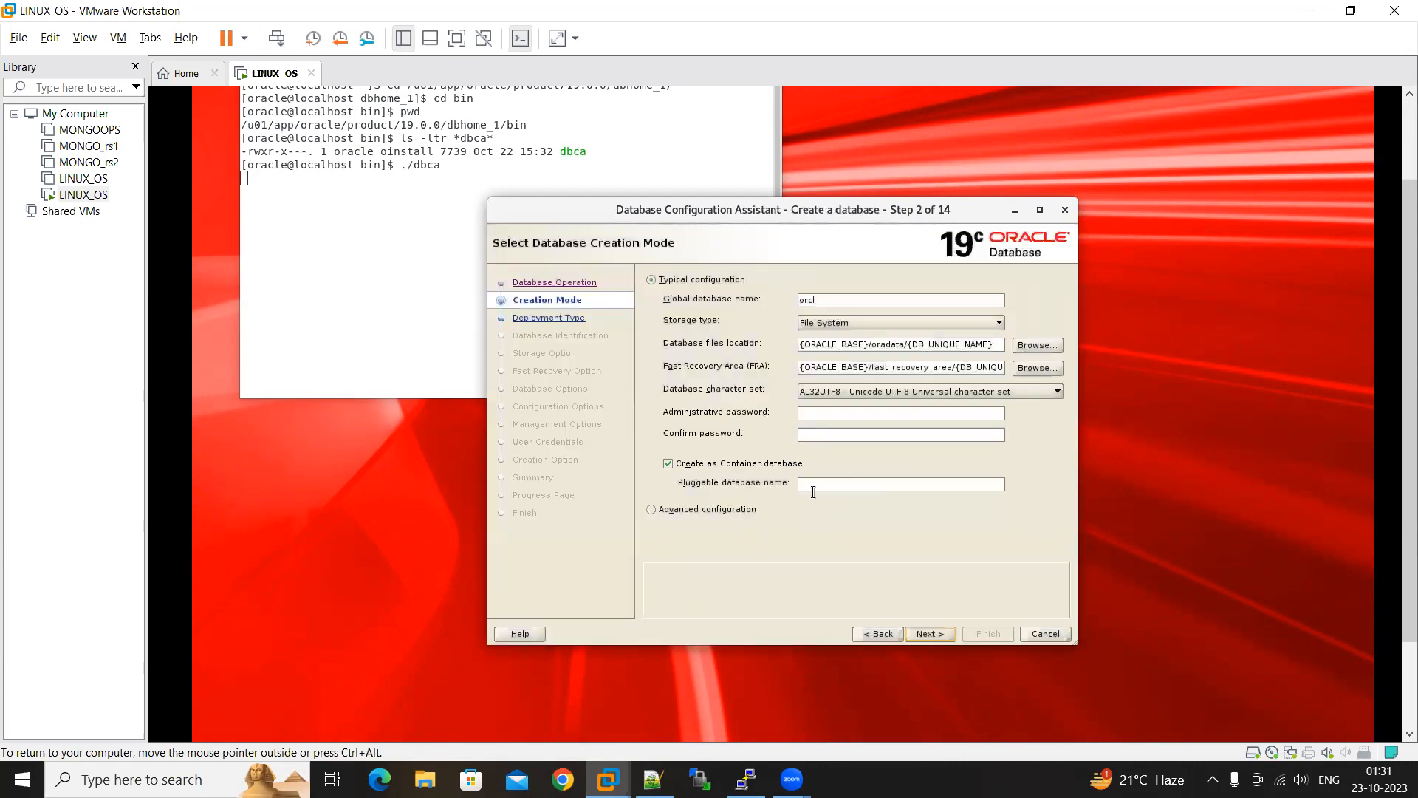
{"action": "left_click", "coordinate": [705, 511]}
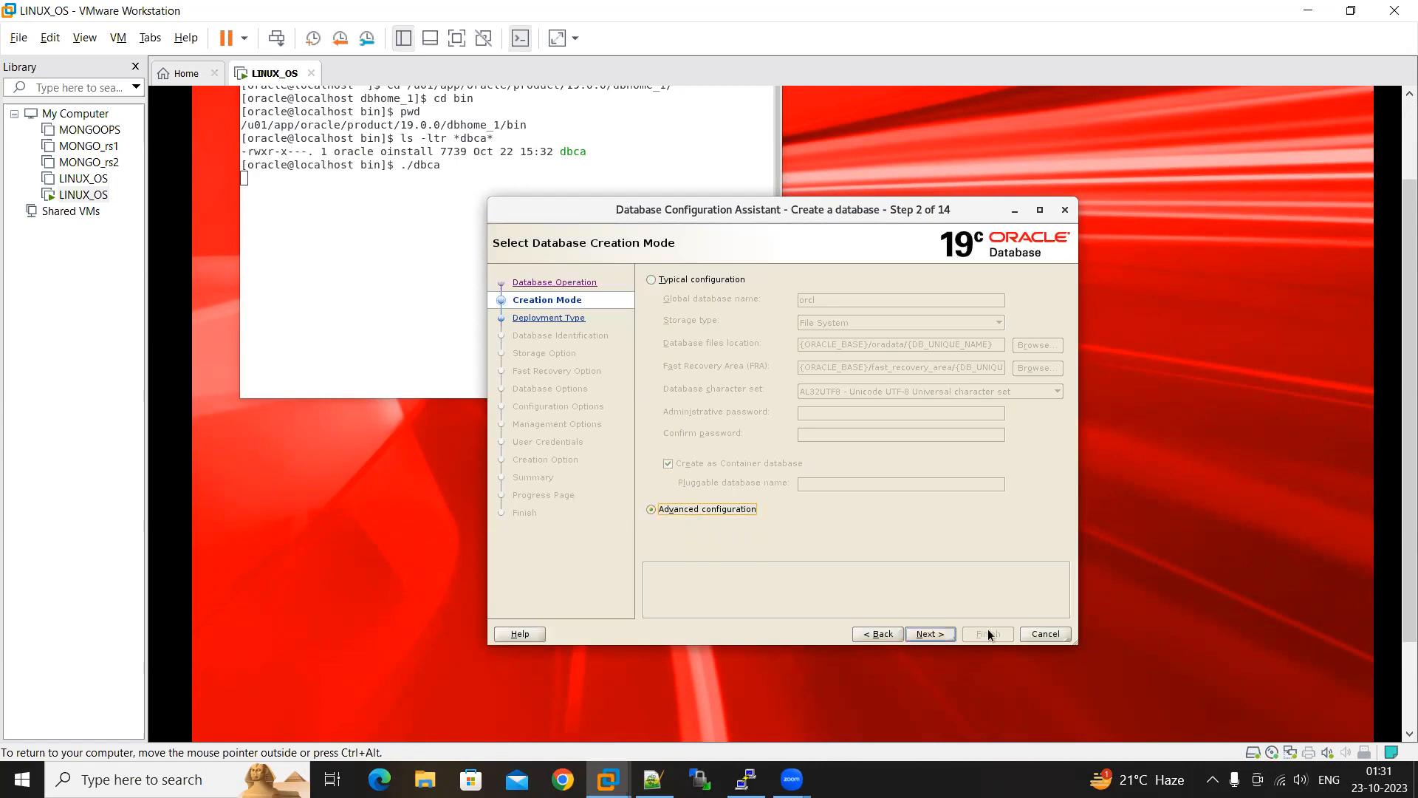
{"action": "left_click", "coordinate": [935, 634]}
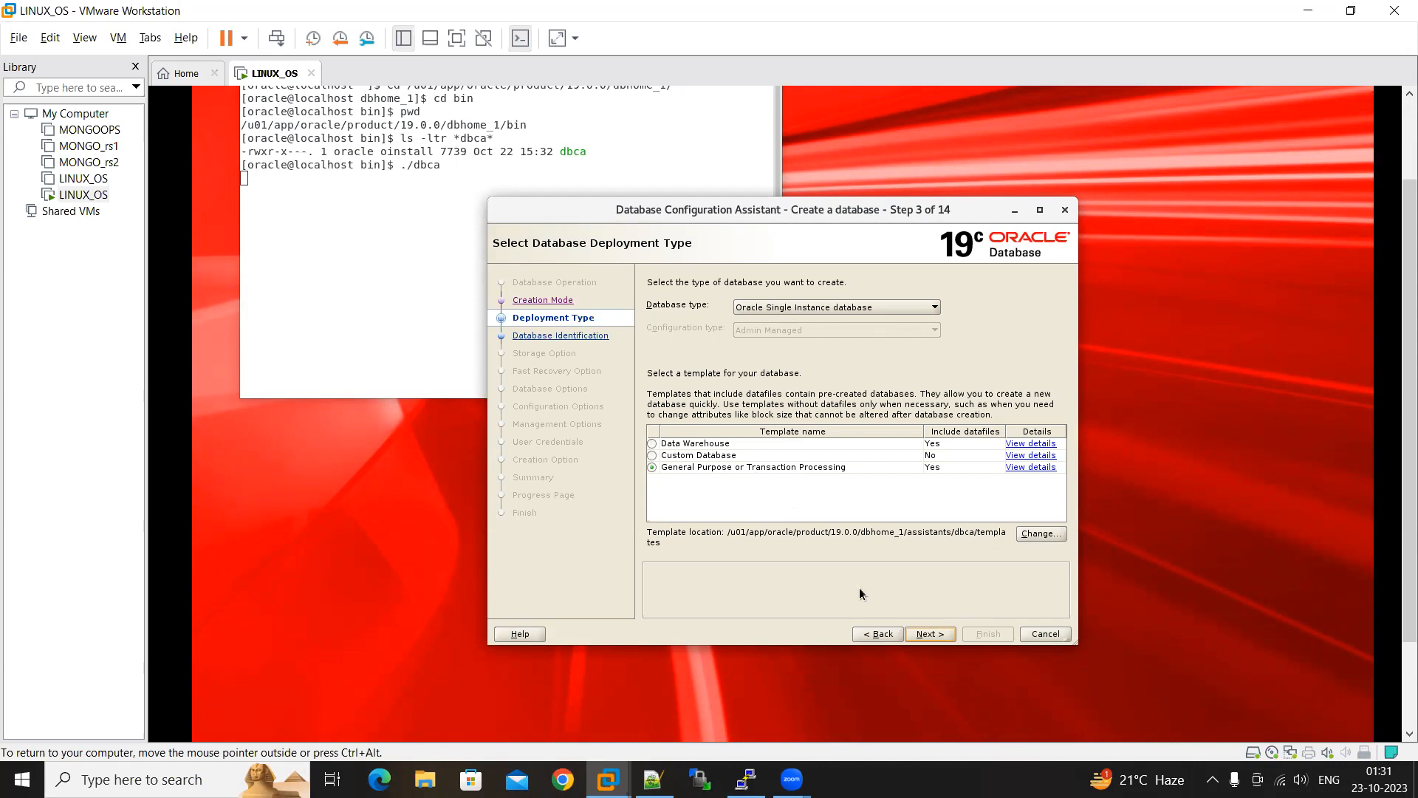
{"action": "left_click", "coordinate": [927, 633]}
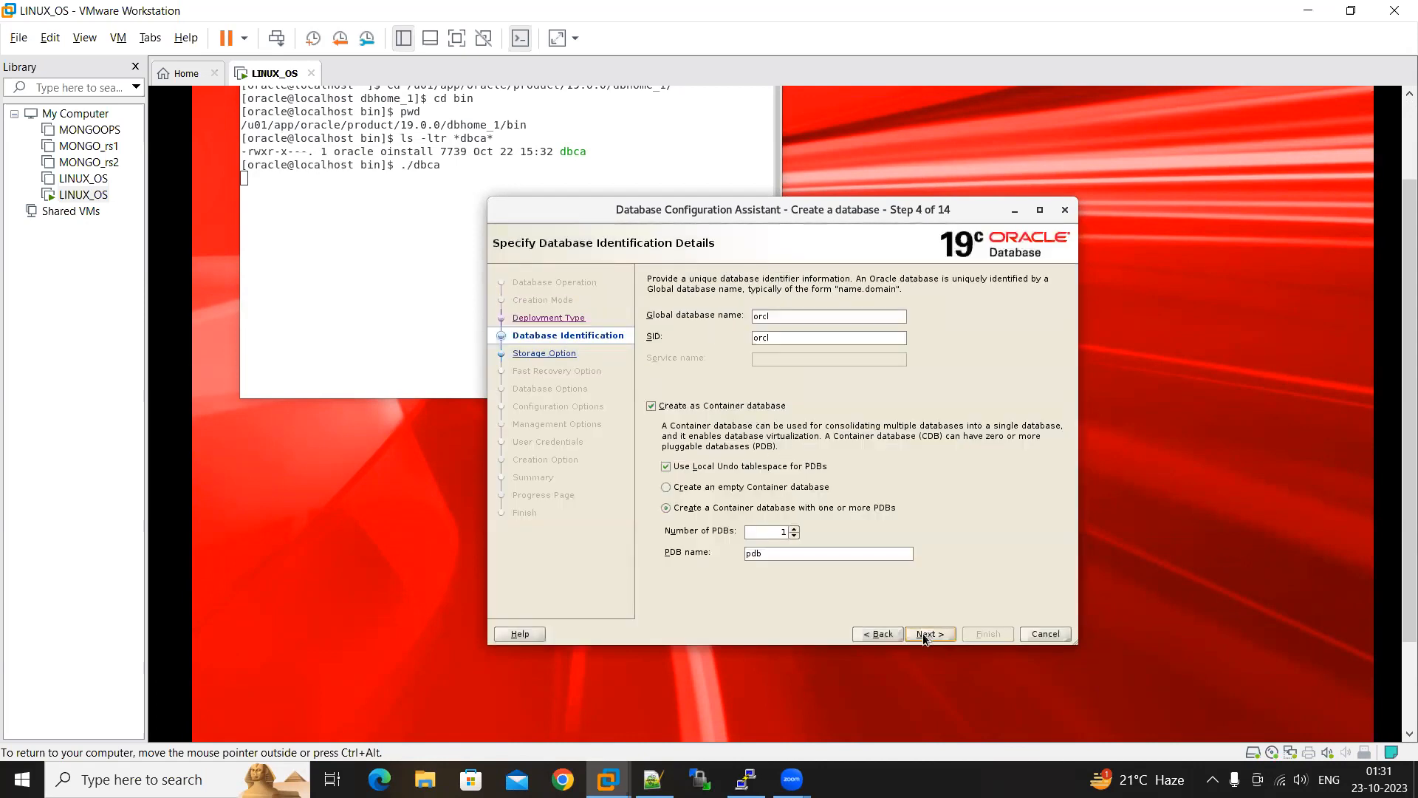
Turn off container database creation, set the global database name to dbtech, and proceed to the storage options
{"action": "left_click", "coordinate": [676, 405]}
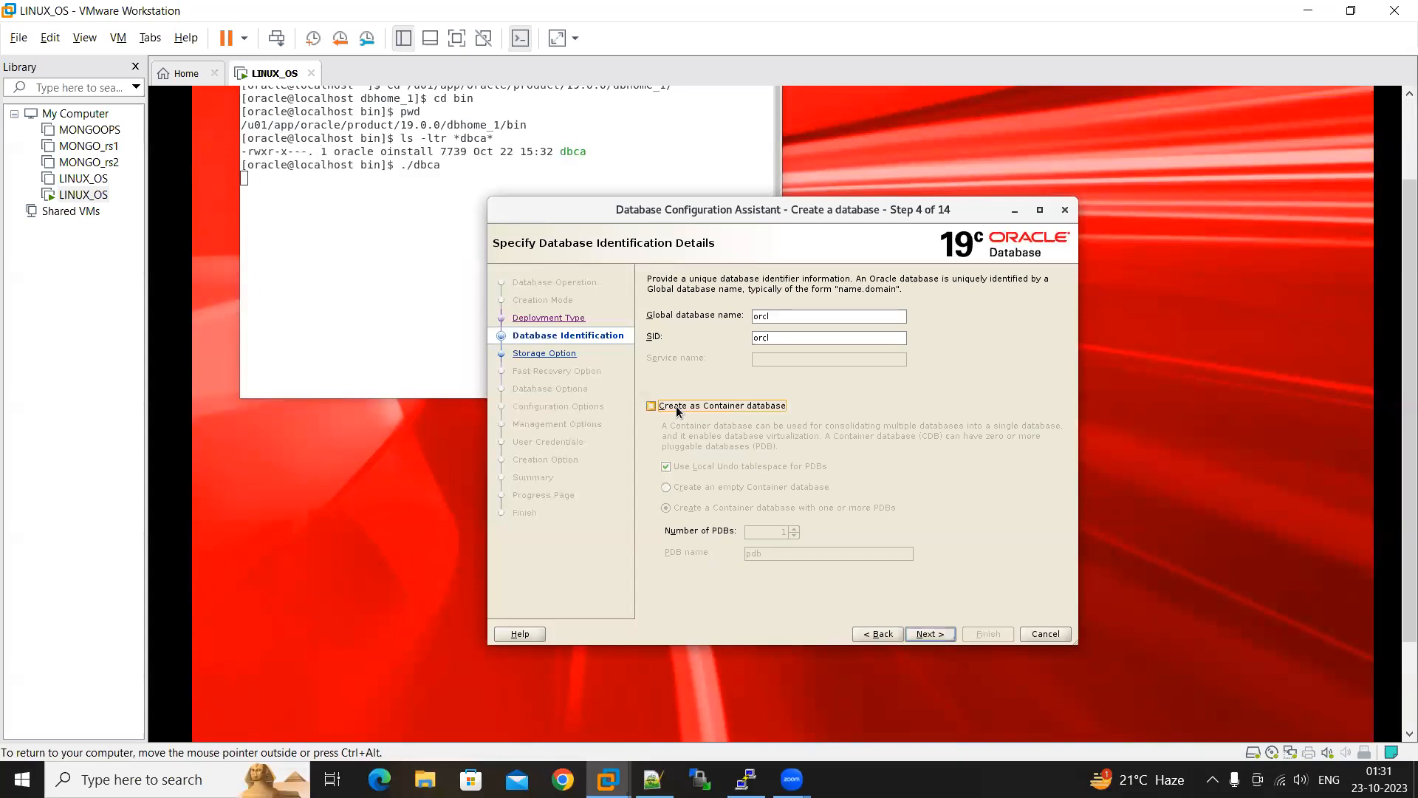
{"action": "left_click", "coordinate": [783, 316]}
{"action": "key", "text": "BackSpace"}
{"action": "key", "text": "BackSpace"}
{"action": "key", "text": "BackSpace"}
{"action": "key", "text": "BackSpace"}
{"action": "type", "text": "dbtech"}
{"action": "left_click", "coordinate": [932, 634]}
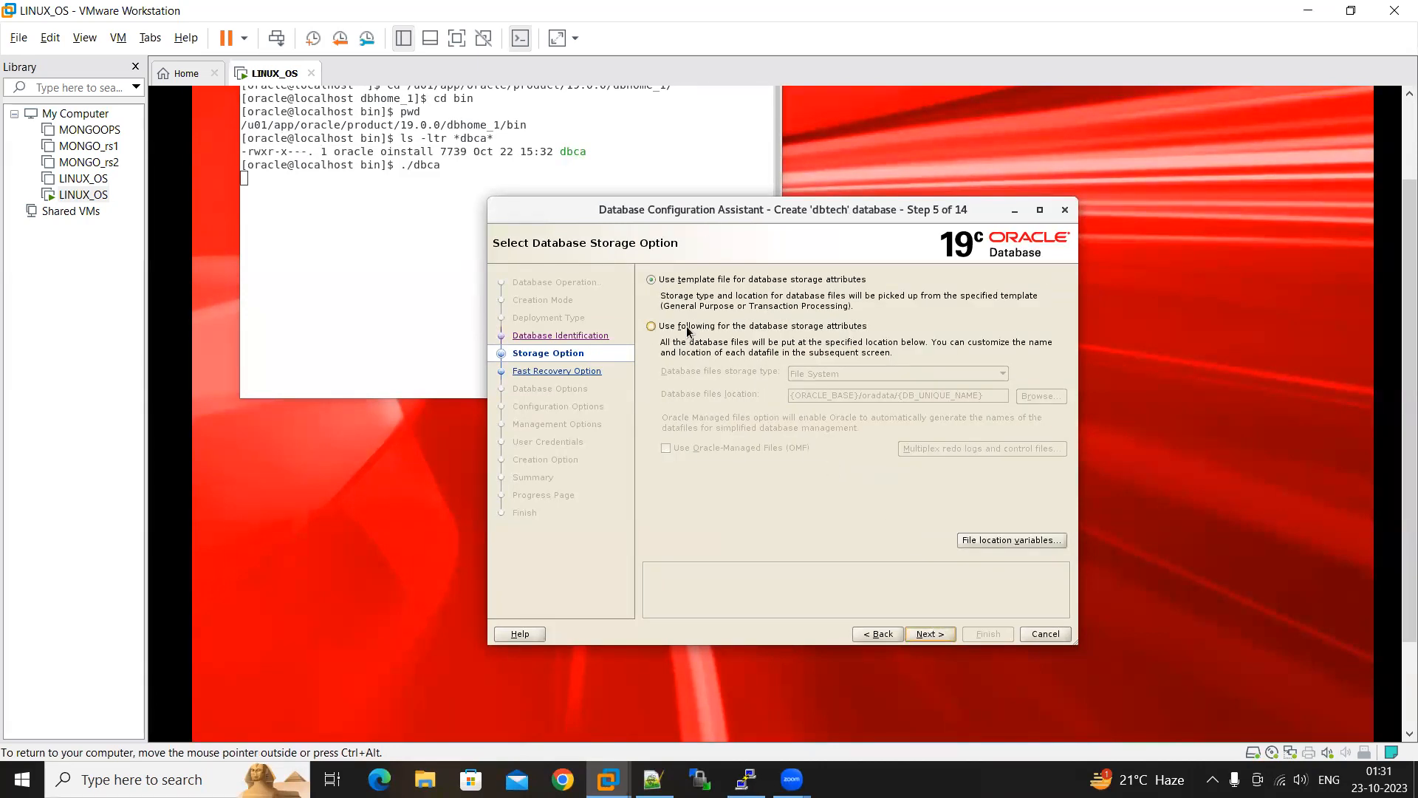
Choose to specify the database storage attributes manually and look up the data directory path in the Notepad++ notes
{"action": "left_click", "coordinate": [687, 327]}
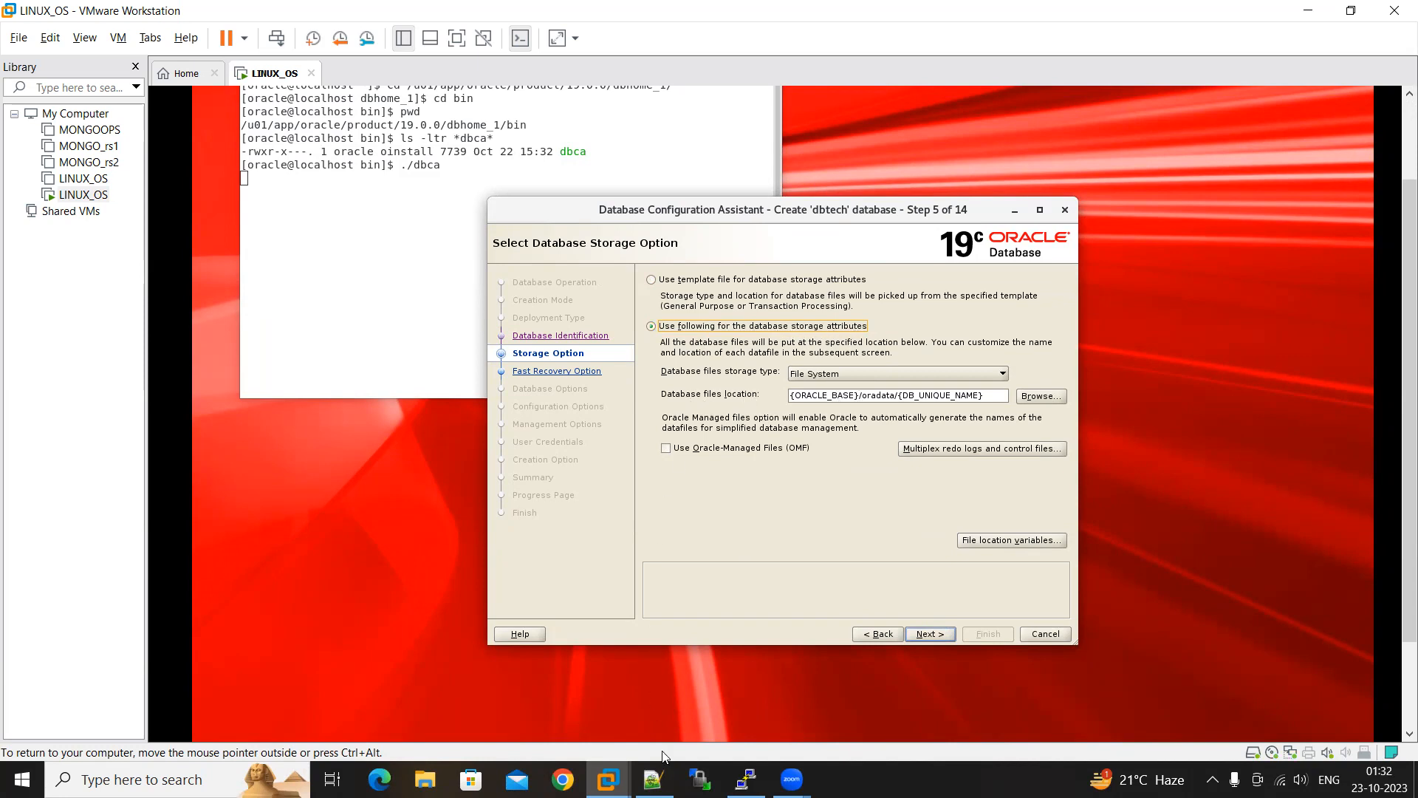
{"action": "left_click", "coordinate": [653, 779]}
{"action": "left_click", "coordinate": [443, 250]}
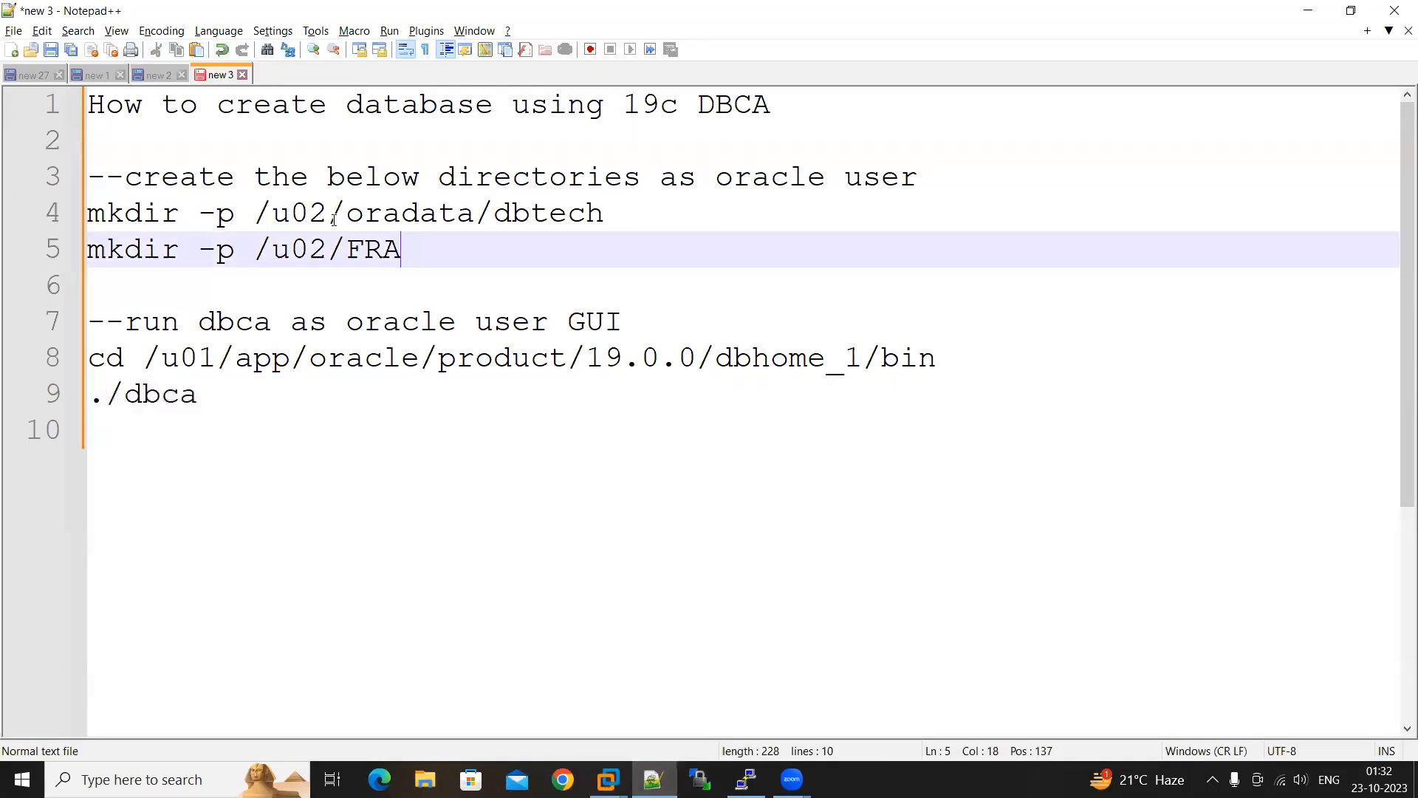
{"action": "left_click_drag", "start_coordinate": [251, 209], "coordinate": [604, 214]}
{"action": "left_click", "coordinate": [1307, 10]}
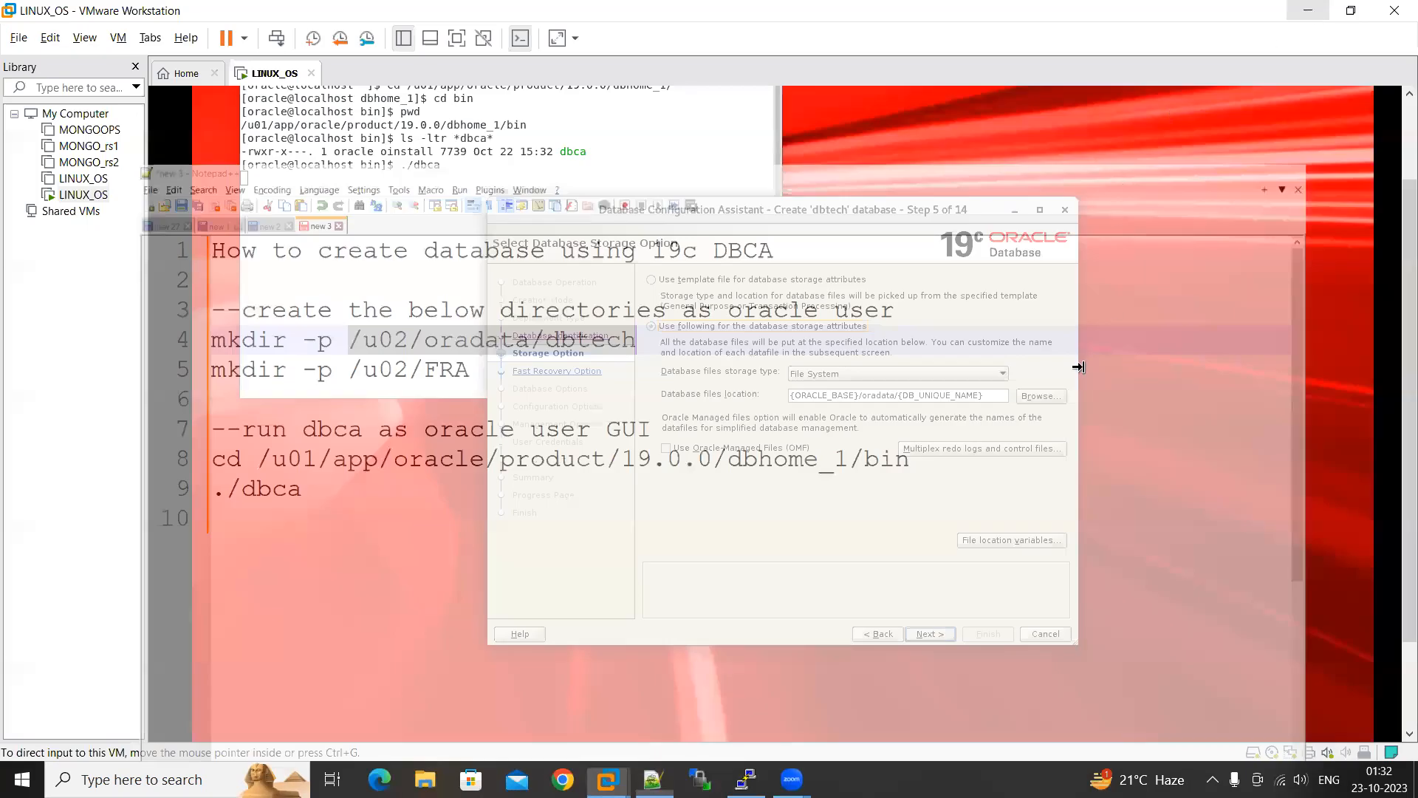
Set the database files location to /u02/oradata/dbtech by browsing to that folder, and proceed to the fast recovery options
{"action": "left_click_drag", "start_coordinate": [979, 396], "coordinate": [758, 399]}
{"action": "left_click", "coordinate": [1040, 397]}
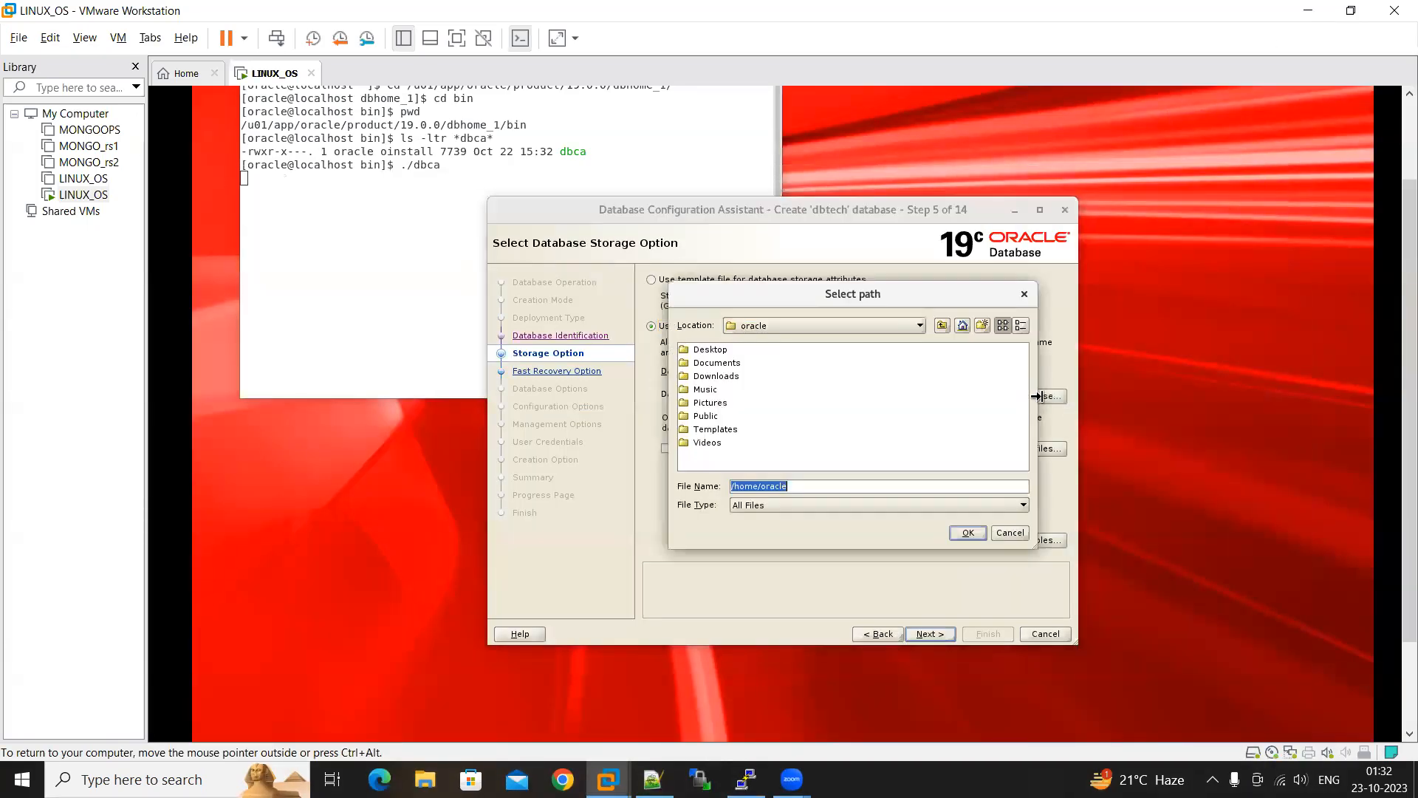
{"action": "left_click", "coordinate": [942, 326]}
{"action": "left_click", "coordinate": [942, 326]}
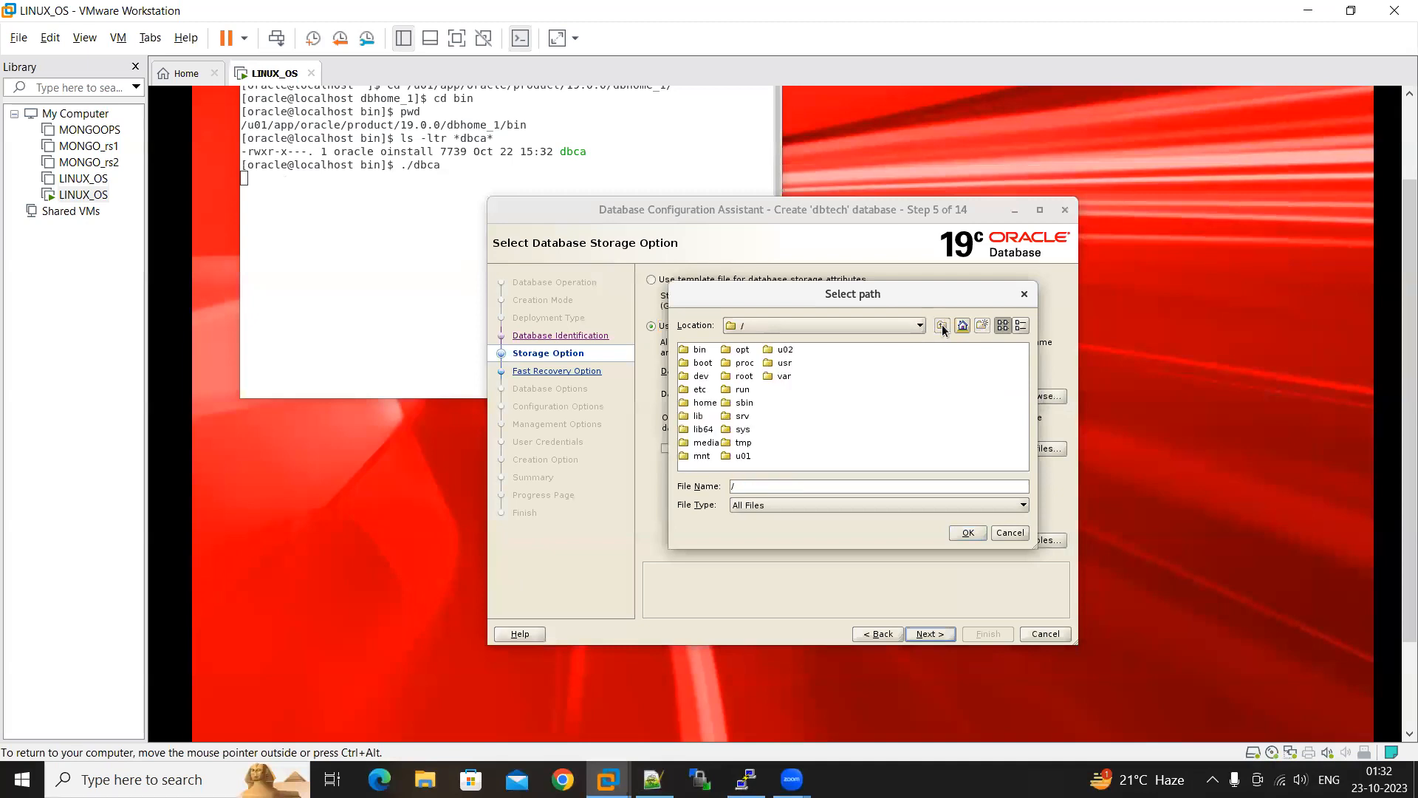
{"action": "double_click", "coordinate": [781, 350]}
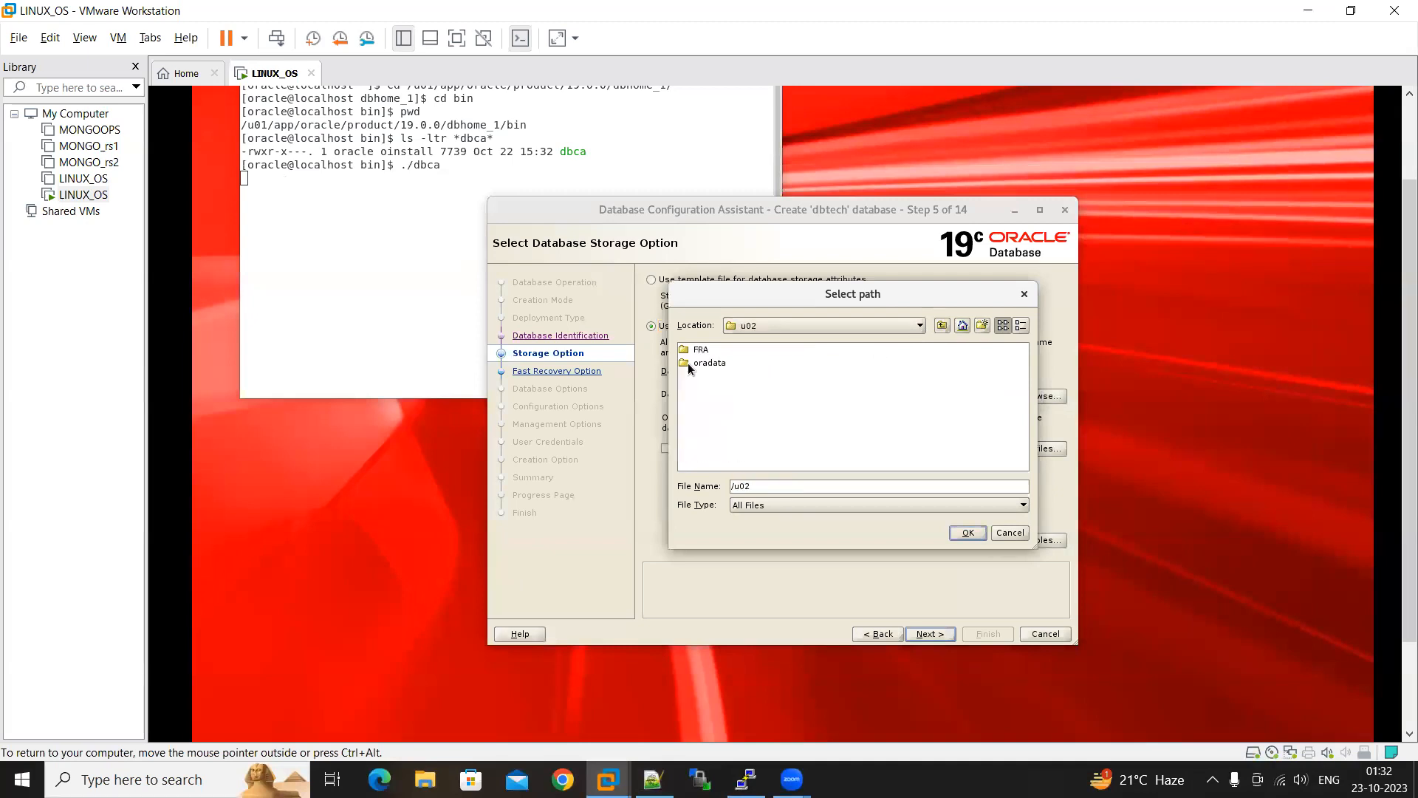
{"action": "double_click", "coordinate": [706, 362]}
{"action": "double_click", "coordinate": [705, 350]}
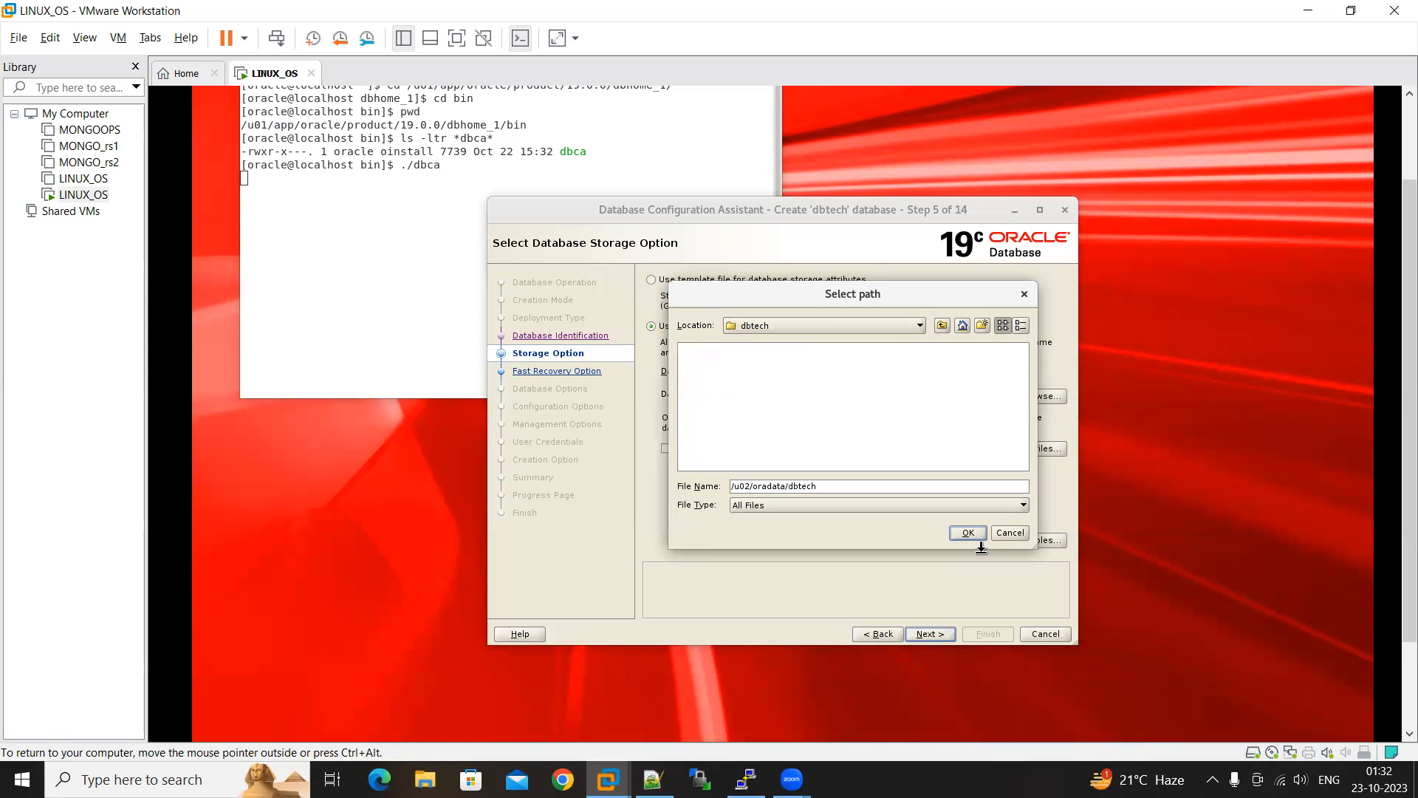
{"action": "left_click", "coordinate": [969, 533]}
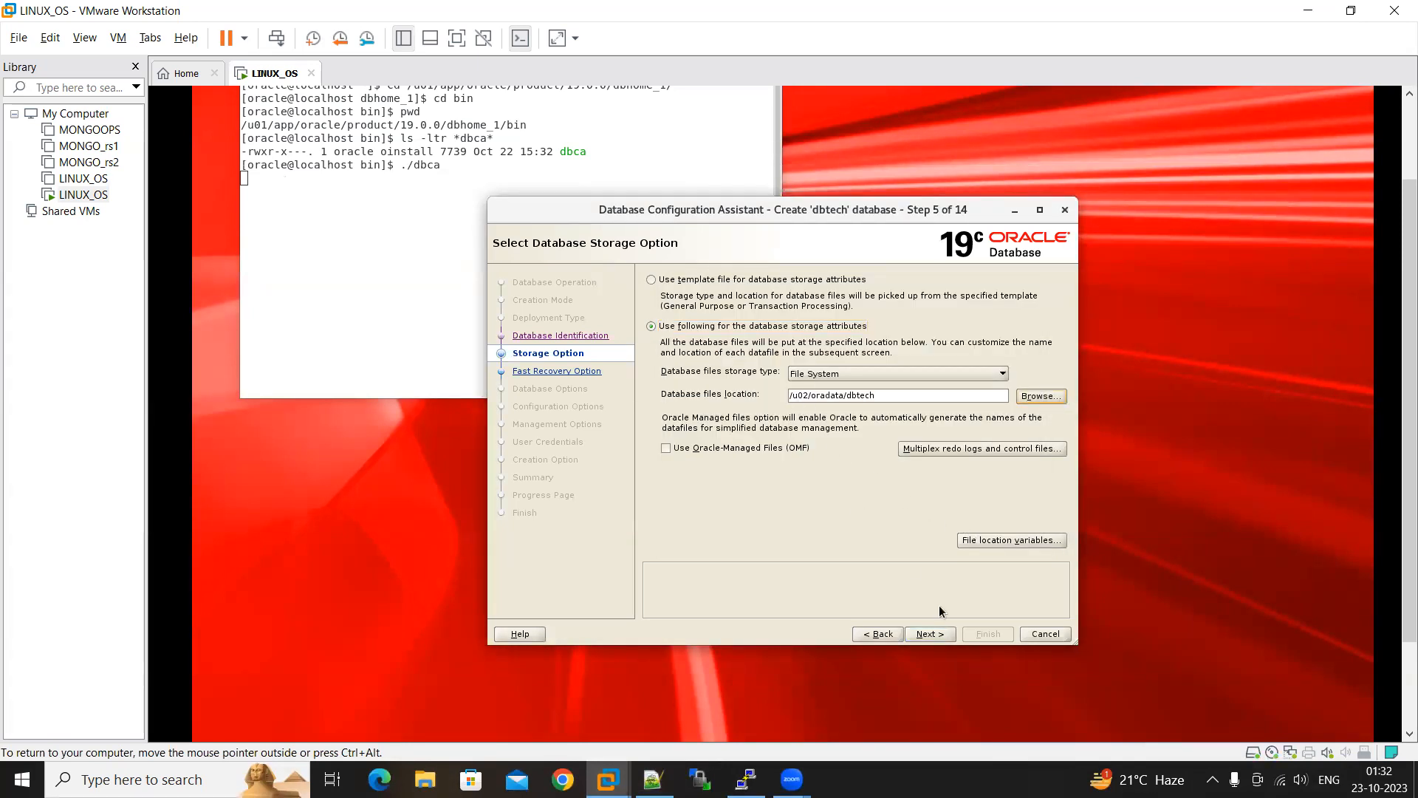
{"action": "left_click", "coordinate": [929, 634]}
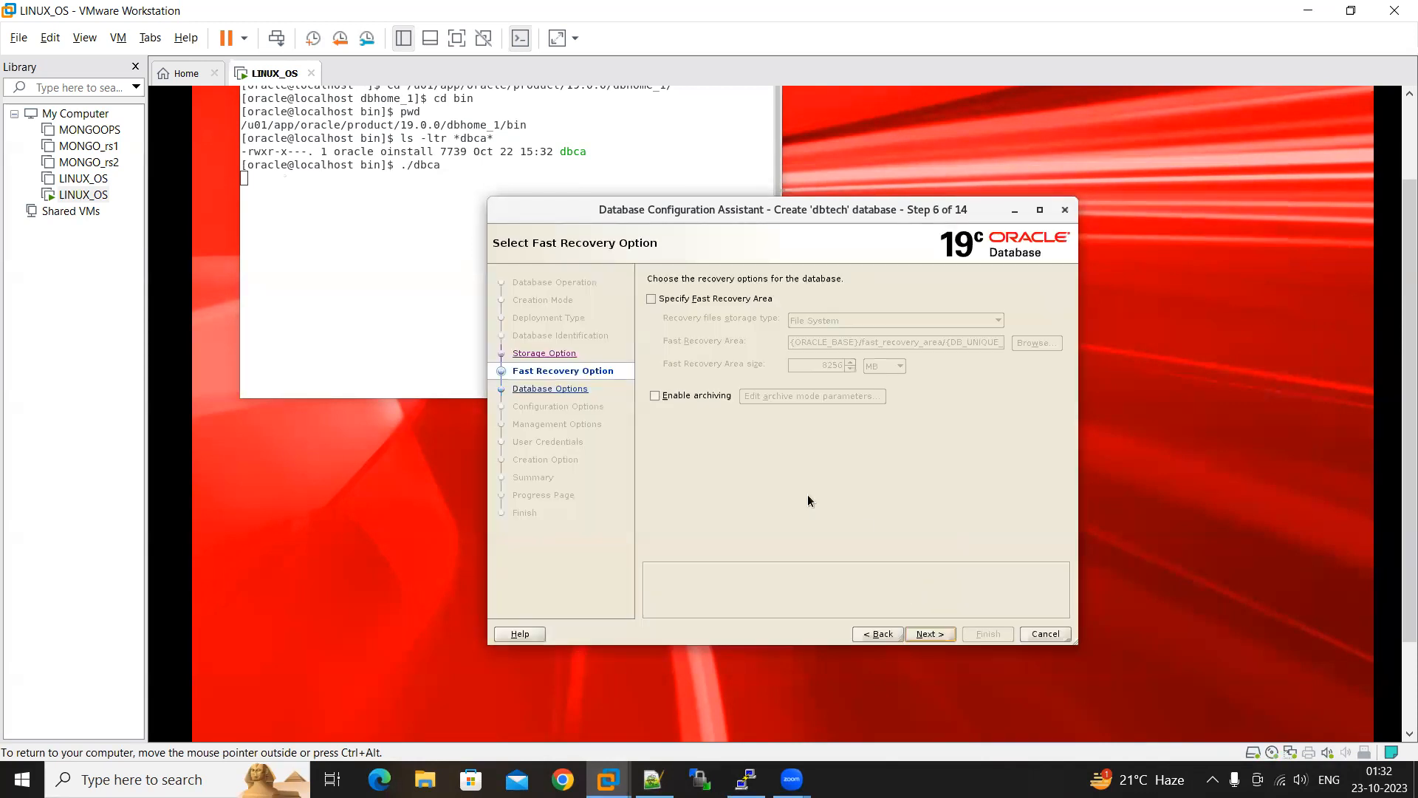
Enable the Fast Recovery Area and look up its directory path in the Notepad++ notes
{"action": "left_click", "coordinate": [686, 303]}
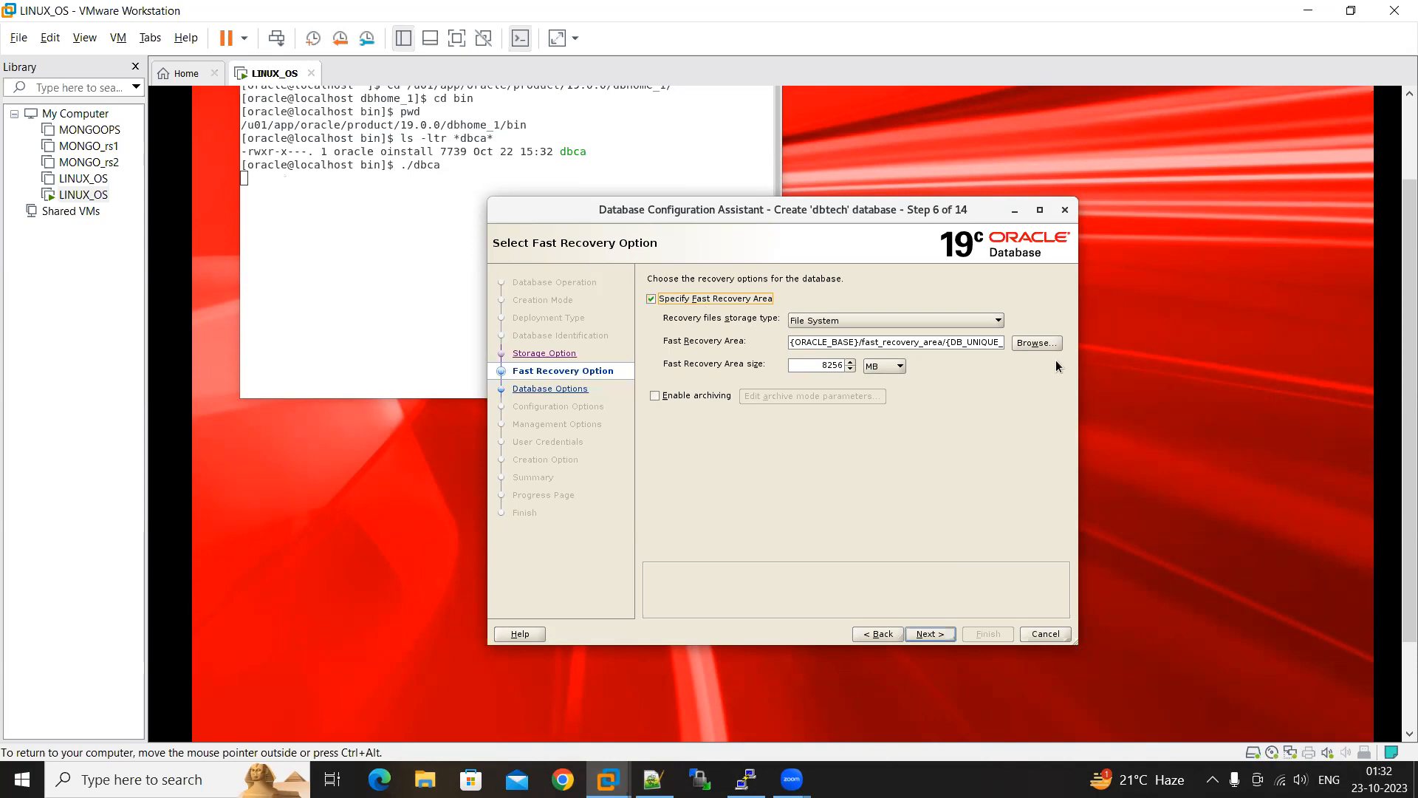
{"action": "left_click", "coordinate": [653, 779]}
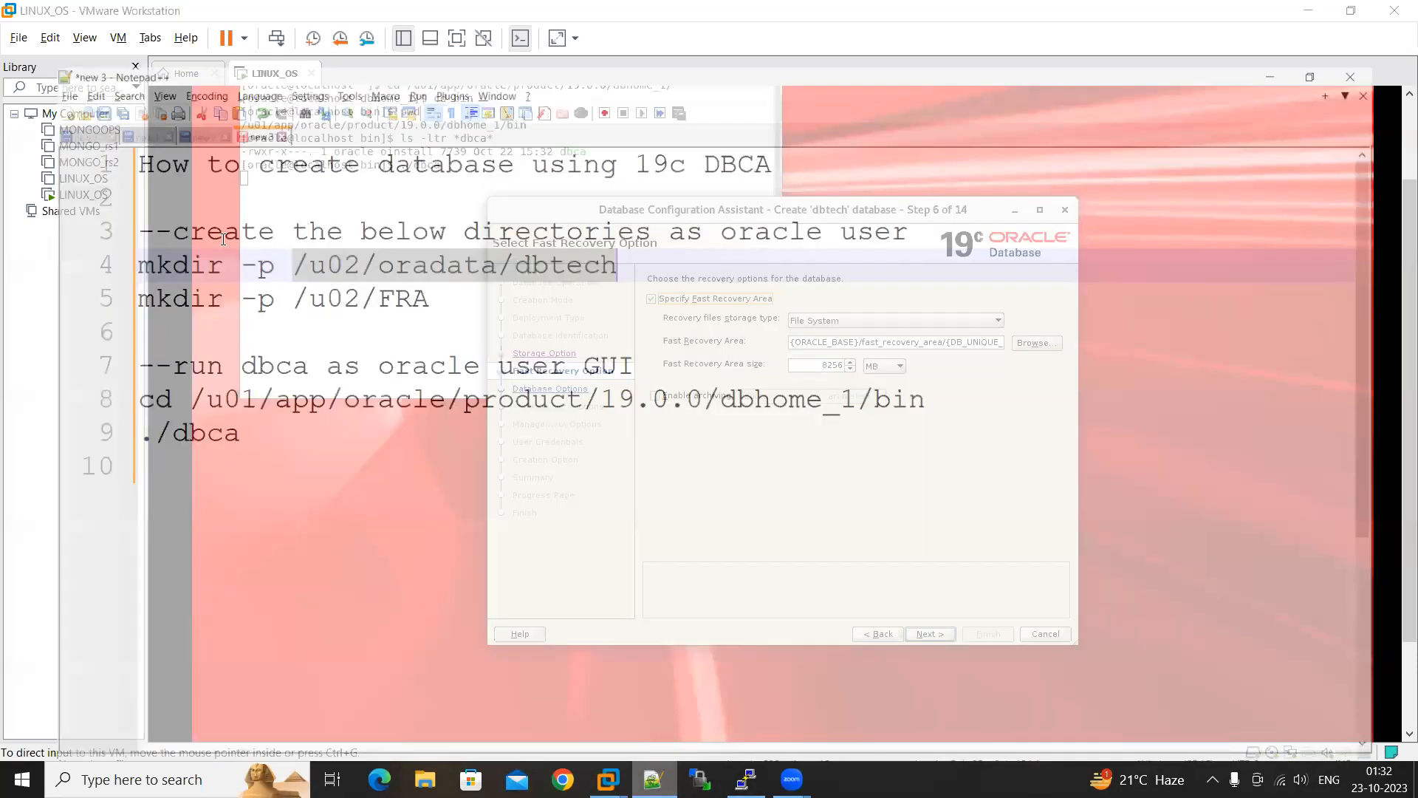
{"action": "left_click_drag", "start_coordinate": [401, 249], "coordinate": [252, 252]}
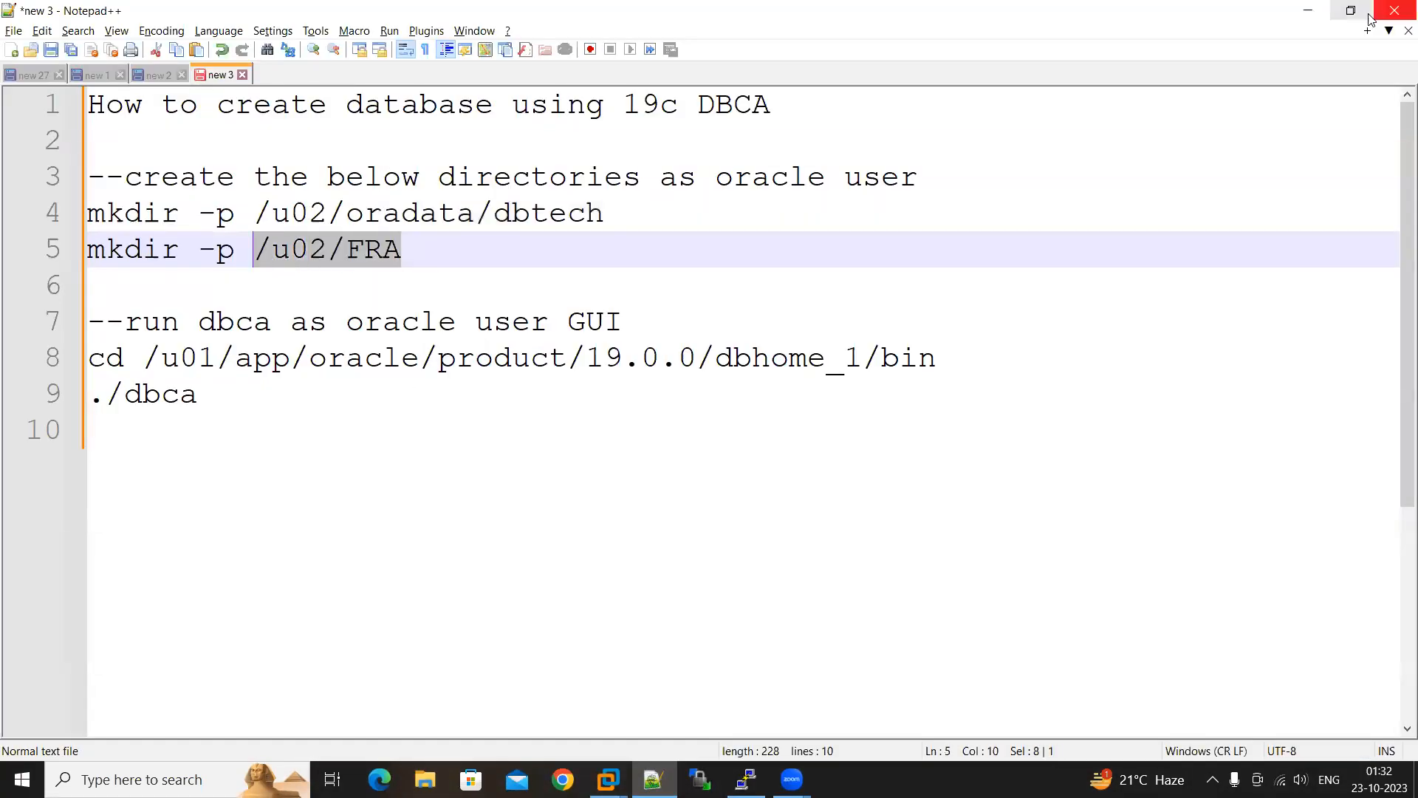
{"action": "left_click", "coordinate": [1308, 10]}
Set the Fast Recovery Area location to /u02/FRA by browsing to that folder
{"action": "left_click", "coordinate": [1035, 345]}
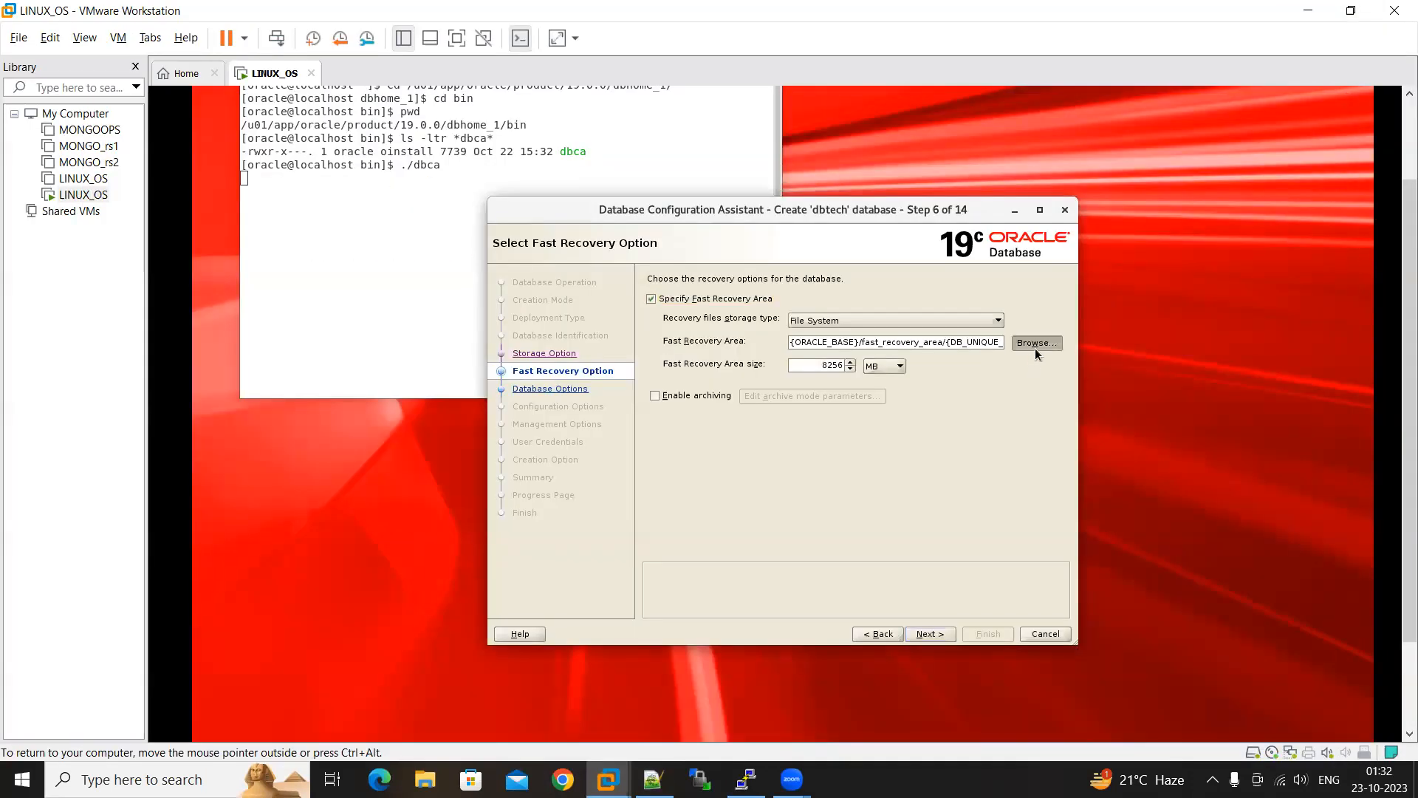
{"action": "left_click", "coordinate": [943, 326]}
{"action": "left_click", "coordinate": [943, 326]}
{"action": "double_click", "coordinate": [785, 349]}
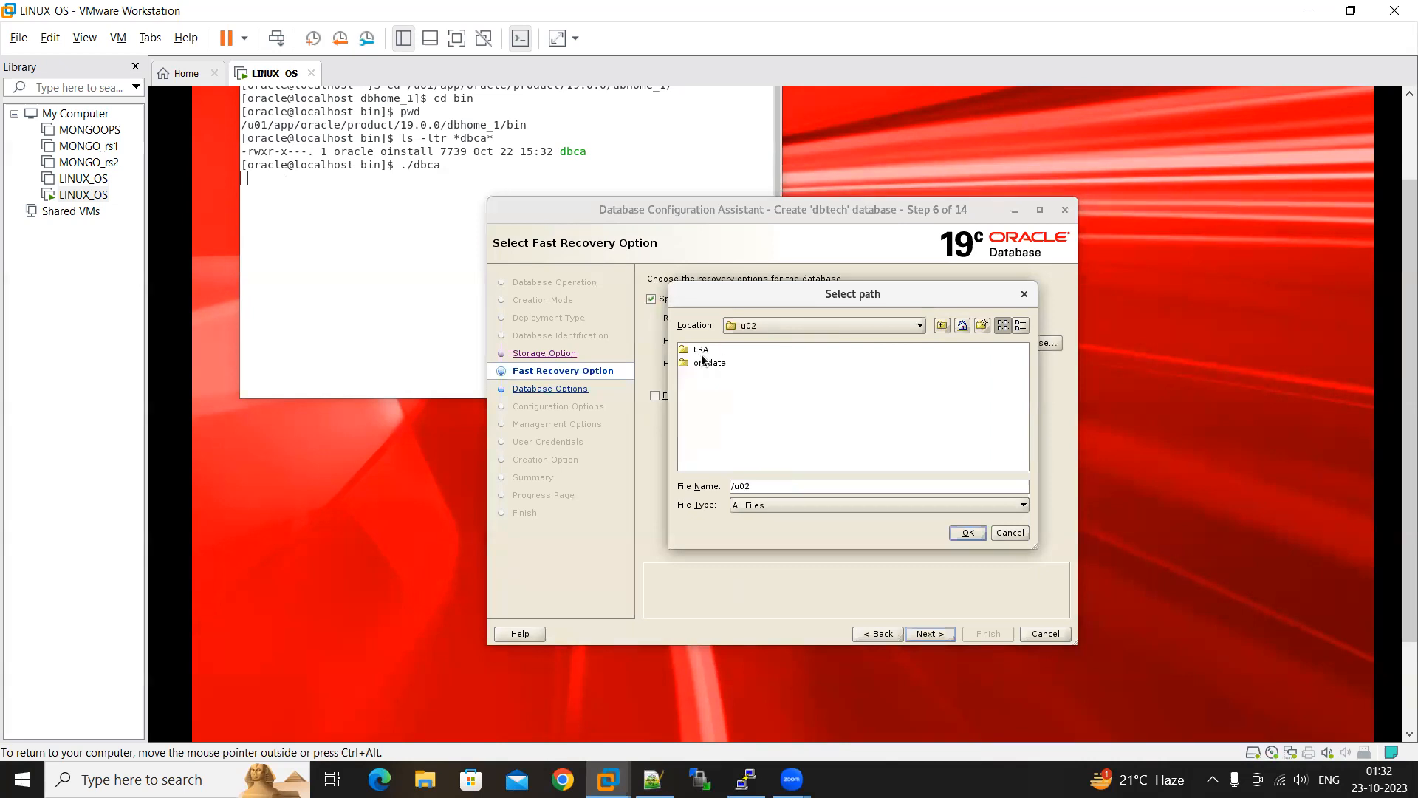
{"action": "double_click", "coordinate": [702, 350]}
{"action": "left_click", "coordinate": [968, 532]}
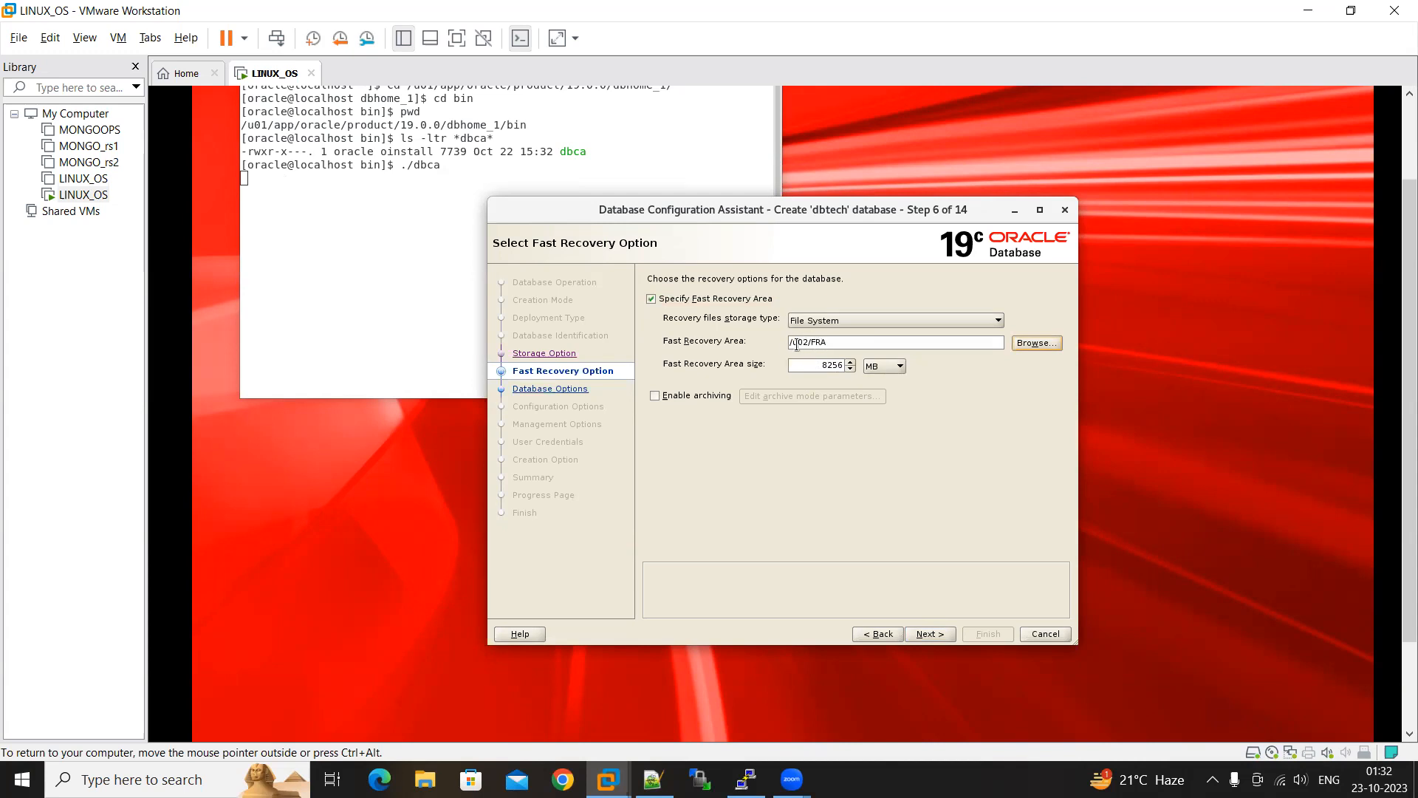
Keep the default recovery area size and proceed without creating a listener or configuring Database Vault or Label Security
{"action": "left_click_drag", "start_coordinate": [820, 365], "coordinate": [850, 368]}
{"action": "left_click", "coordinate": [928, 632]}
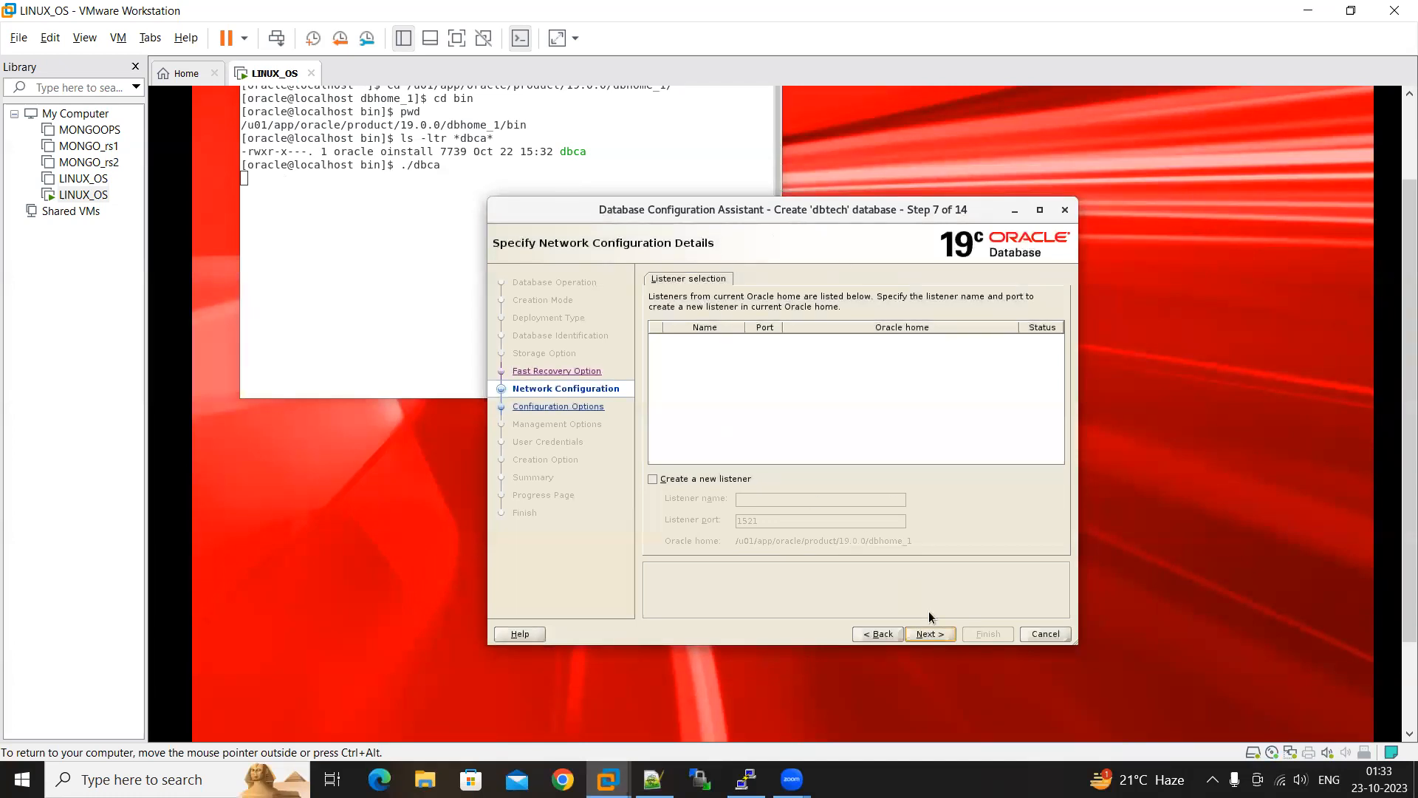
{"action": "left_click", "coordinate": [932, 634]}
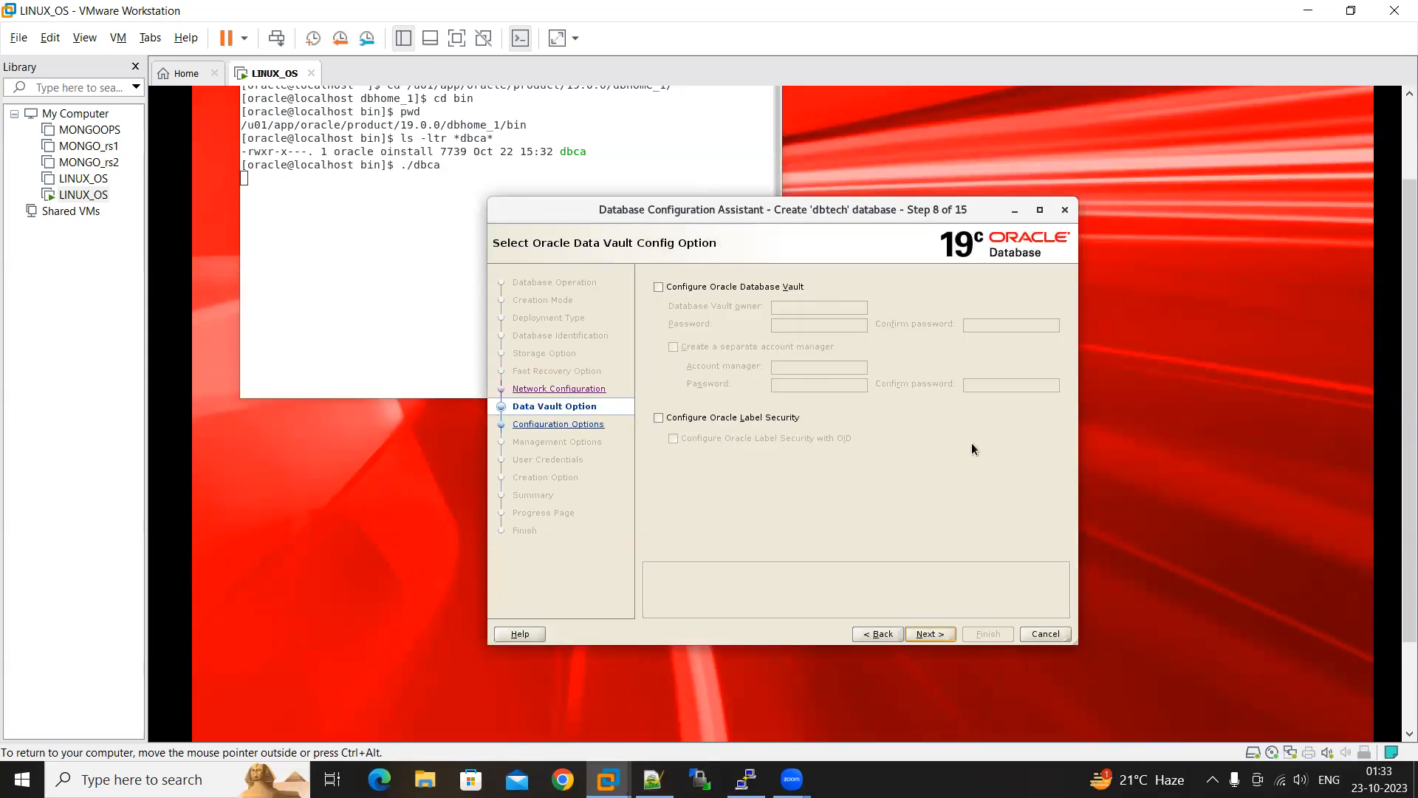
{"action": "left_click", "coordinate": [941, 636]}
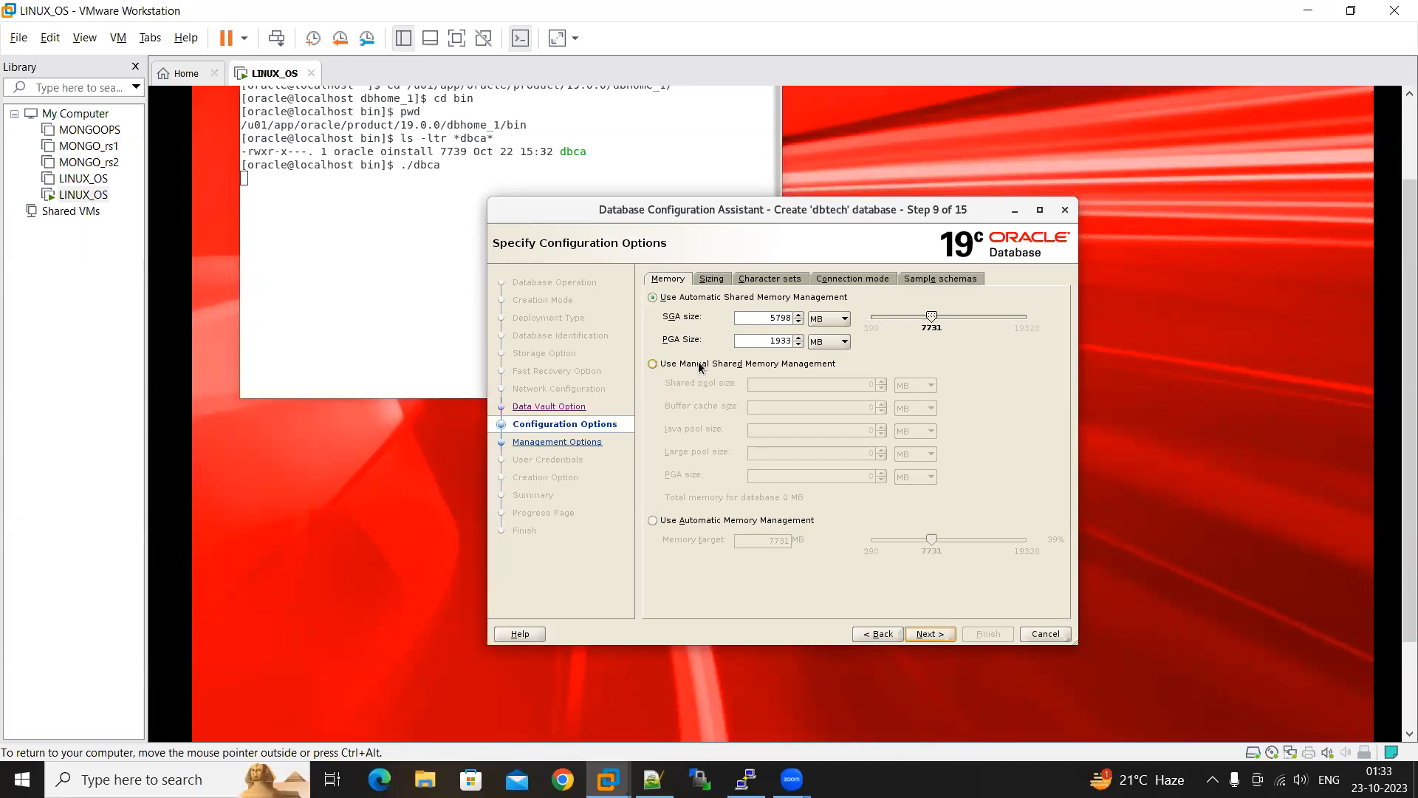
Check the server's total memory with free -g in the PuTTY terminal, and return to the configuration assistant
{"action": "left_click", "coordinate": [746, 778]}
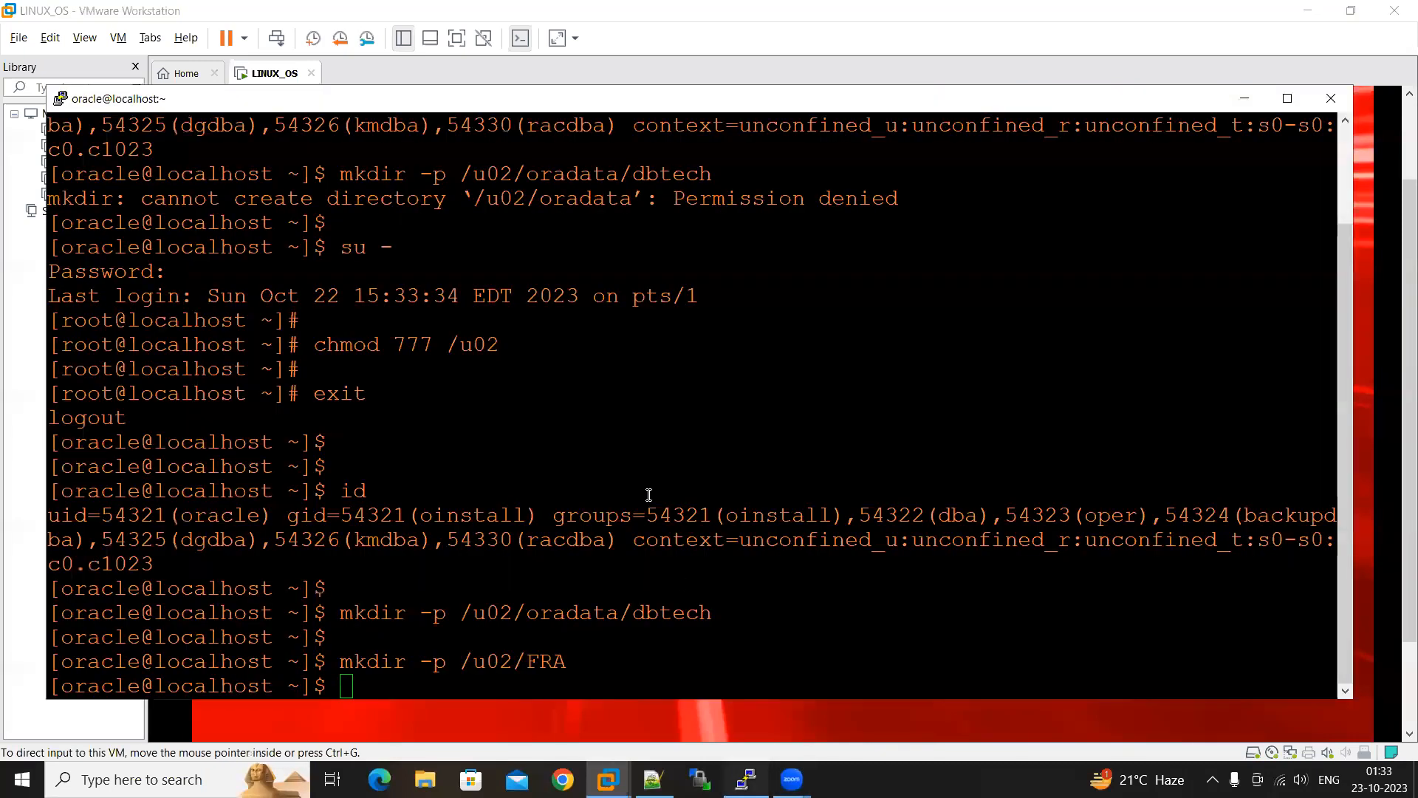
{"action": "type", "text": "free -g"}
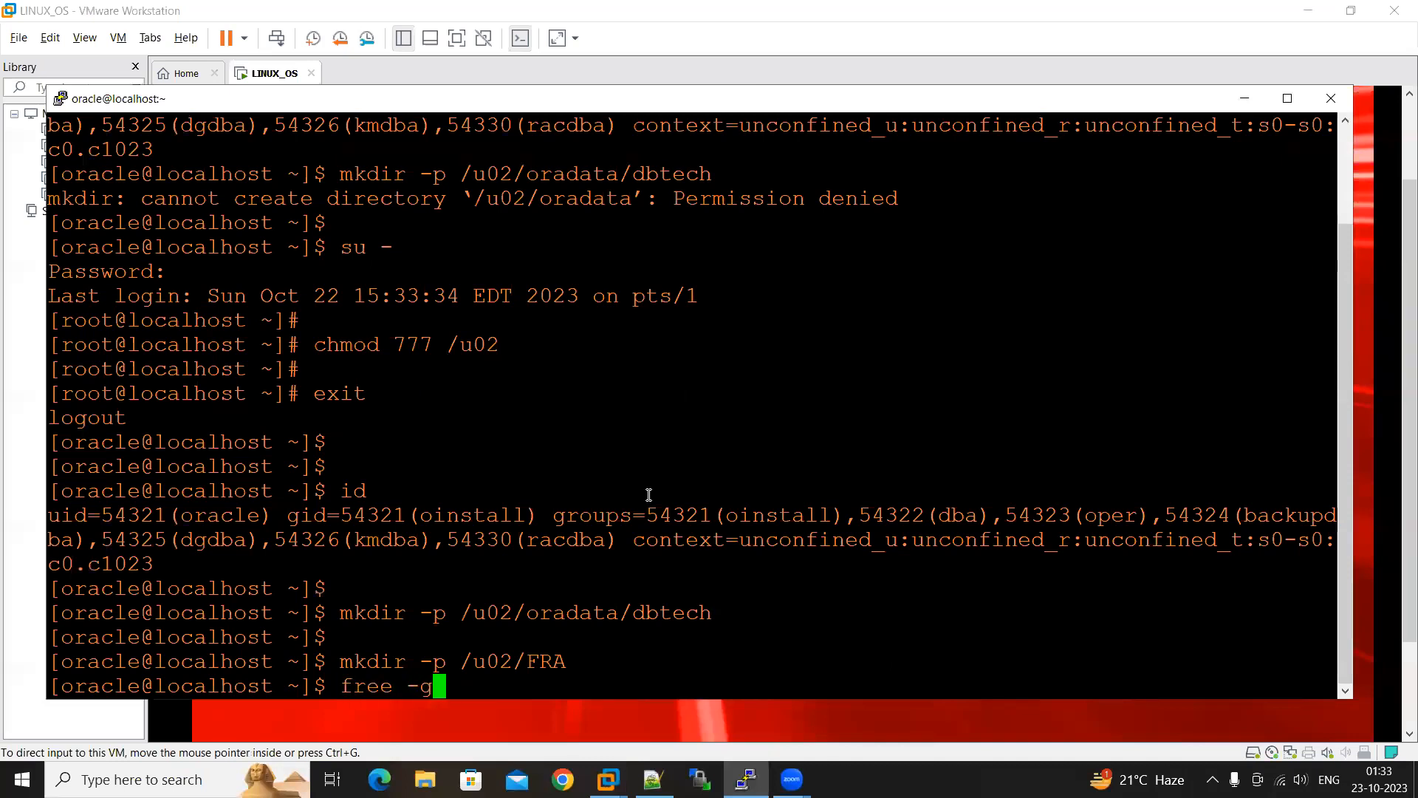
{"action": "key", "text": "Return"}
{"action": "left_click_drag", "start_coordinate": [297, 636], "coordinate": [275, 637]}
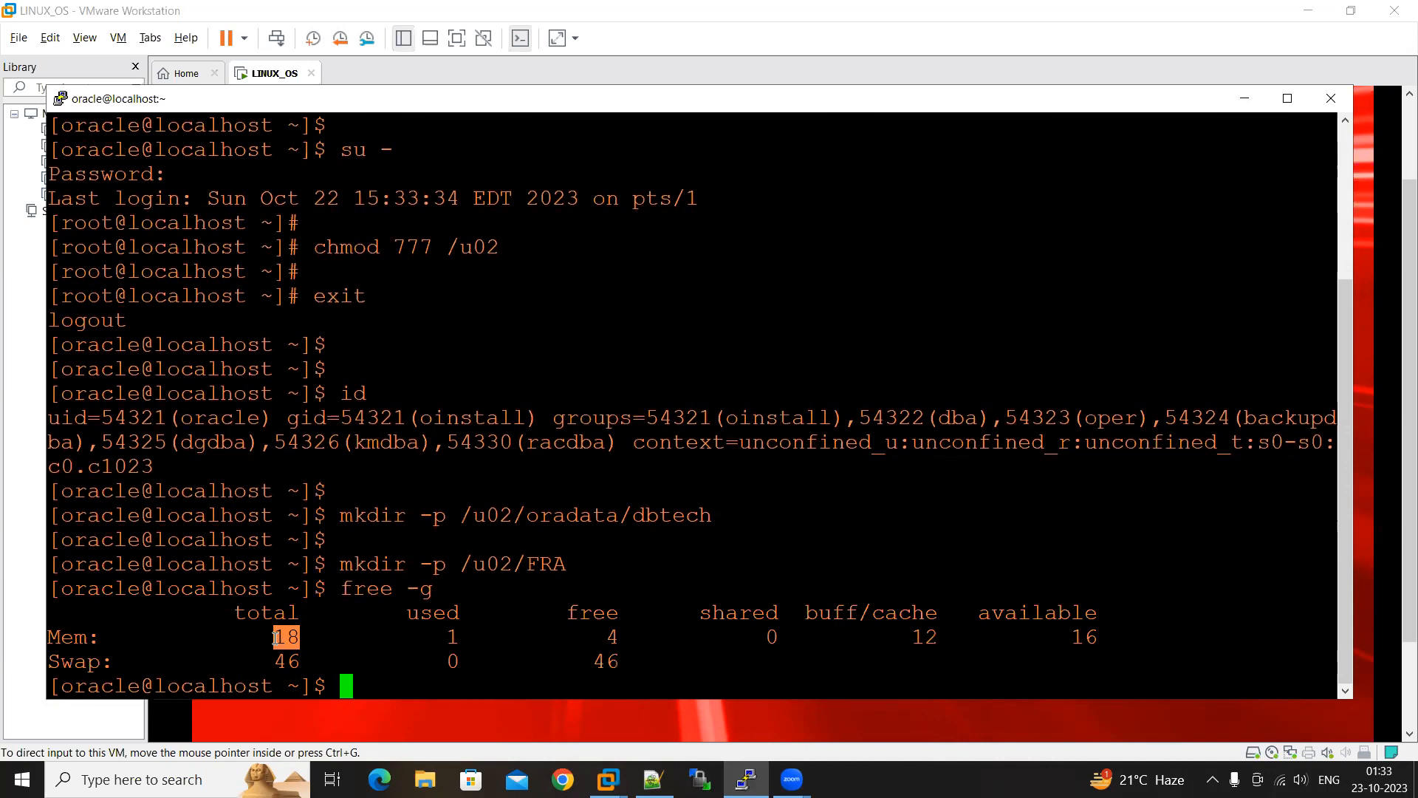
{"action": "left_click", "coordinate": [1245, 99]}
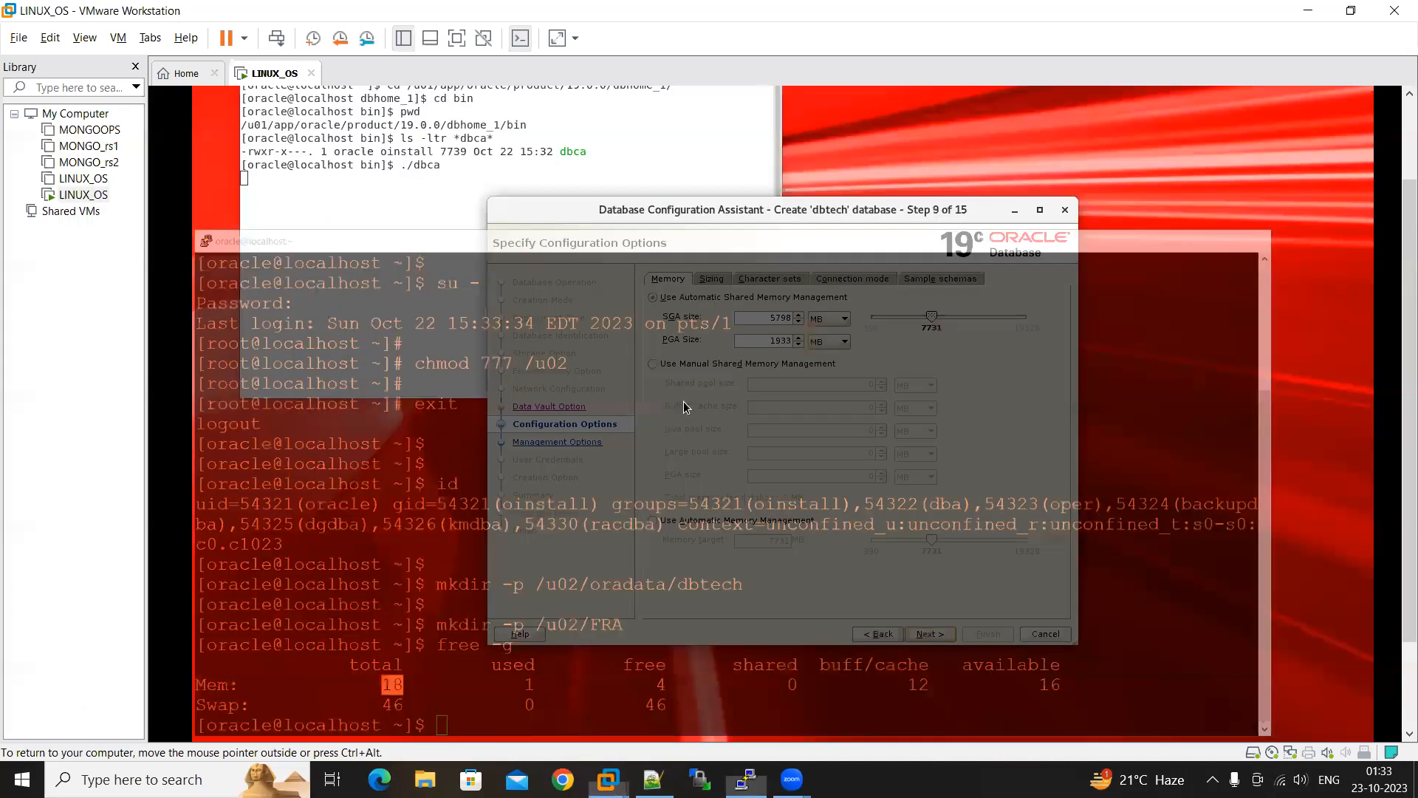
Set the SGA size to 1500 MB and the PGA size to 500 MB, and proceed to the management options
{"action": "left_click_drag", "start_coordinate": [767, 317], "coordinate": [793, 319]}
{"action": "type", "text": "1500"}
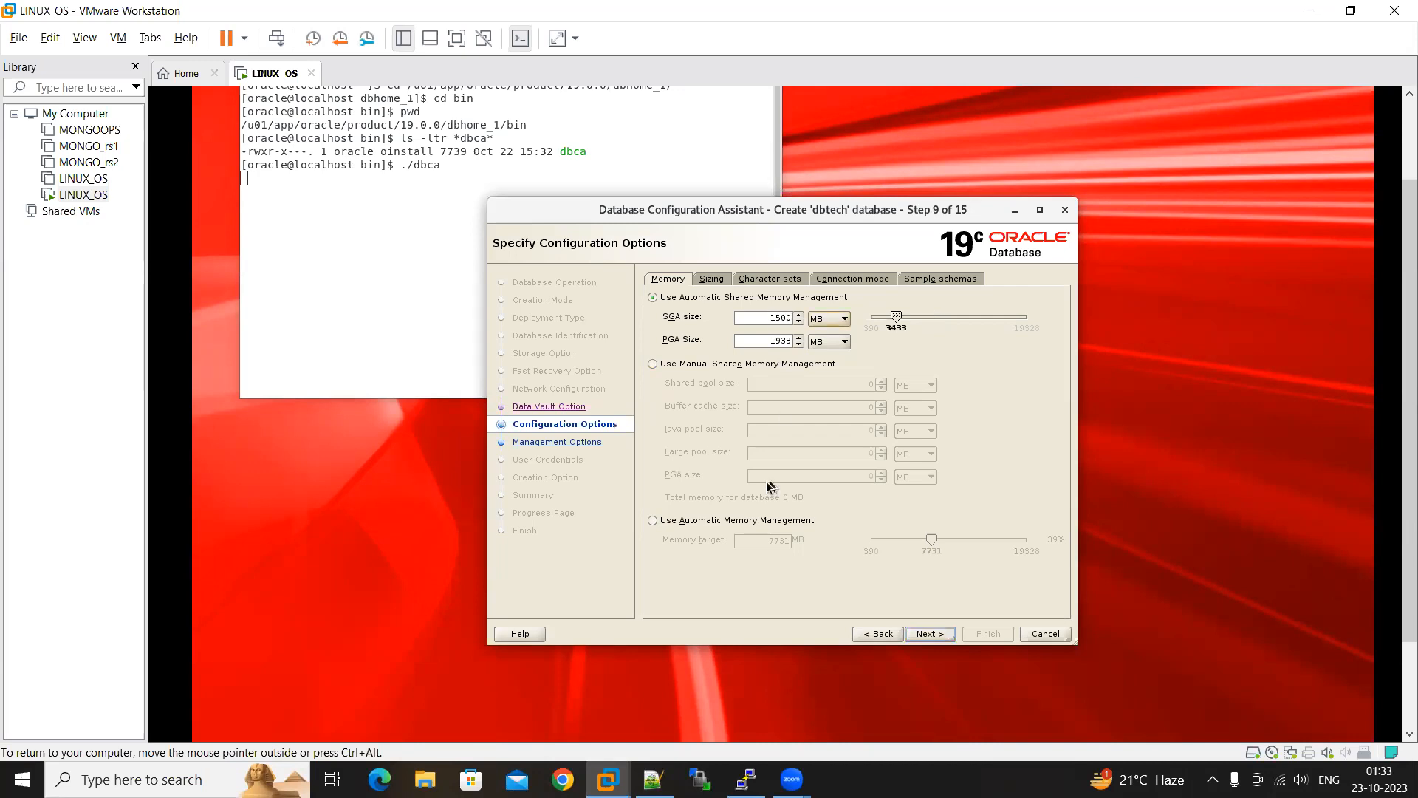
{"action": "left_click_drag", "start_coordinate": [763, 341], "coordinate": [795, 340]}
{"action": "type", "text": "500"}
{"action": "left_click", "coordinate": [925, 635]}
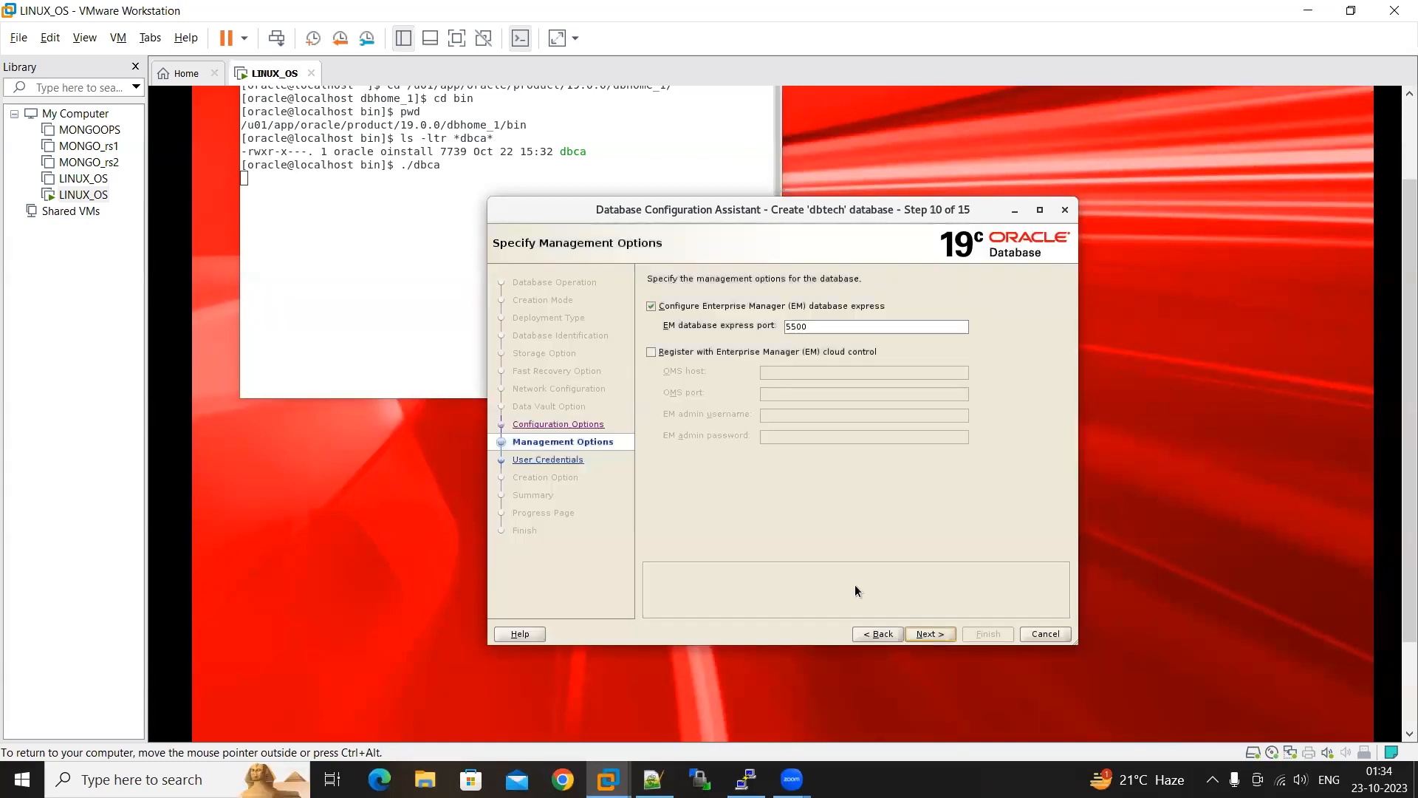
Toggle the Enterprise Manager database express option and proceed to the user credentials
{"action": "left_click", "coordinate": [668, 310]}
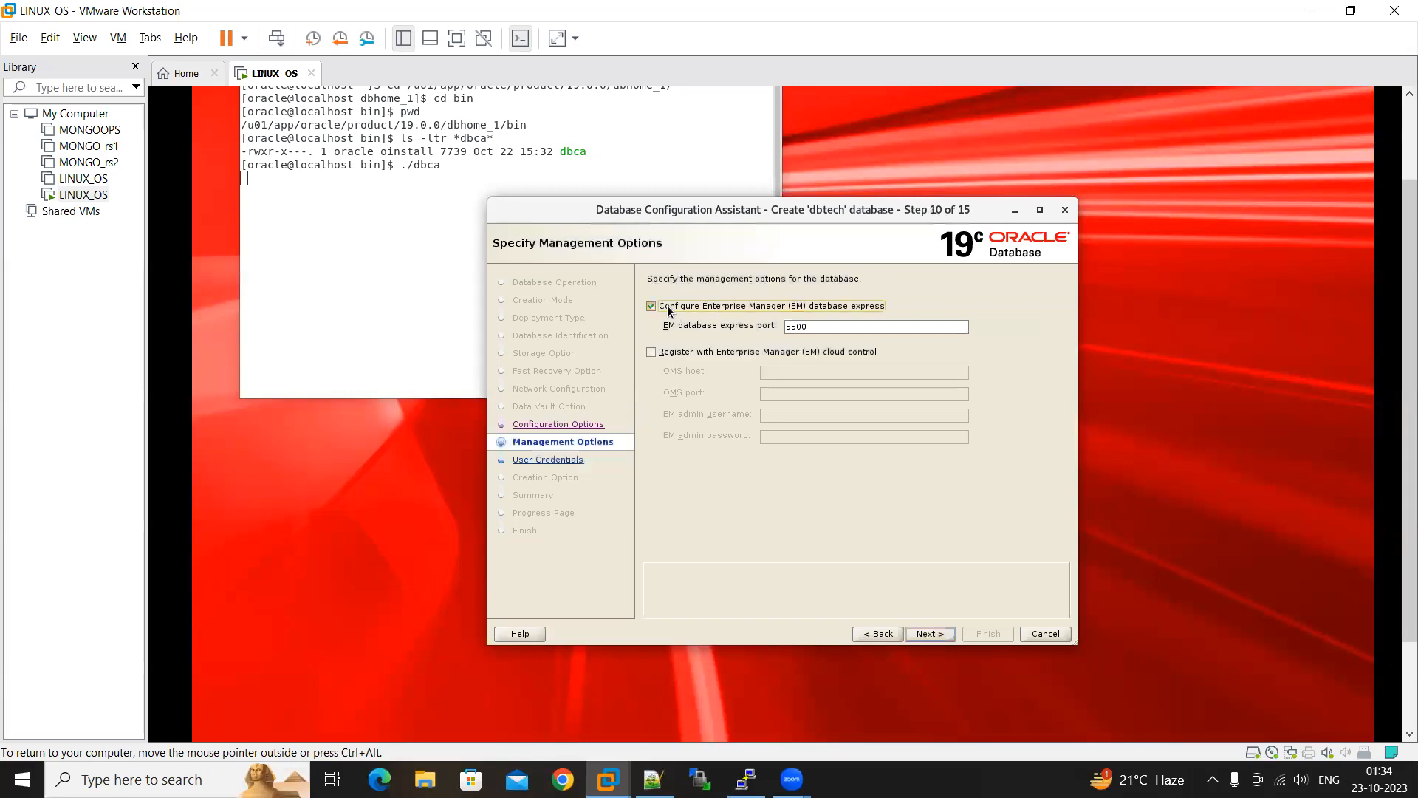
{"action": "left_click", "coordinate": [923, 634]}
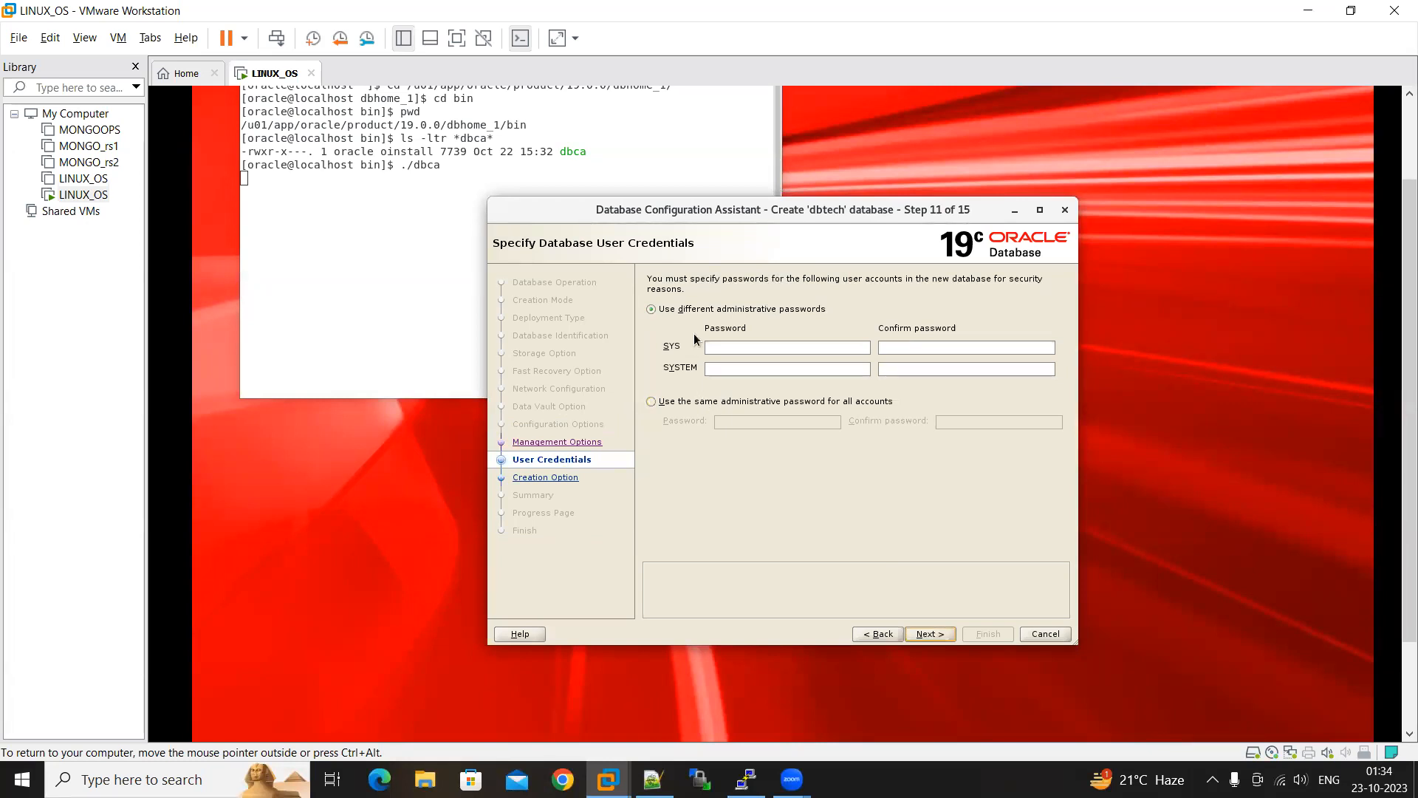
Choose the same administrative password for all accounts, and enter and confirm the administrative password
{"action": "left_click", "coordinate": [722, 346]}
{"action": "left_click", "coordinate": [702, 406]}
{"action": "left_click", "coordinate": [755, 423]}
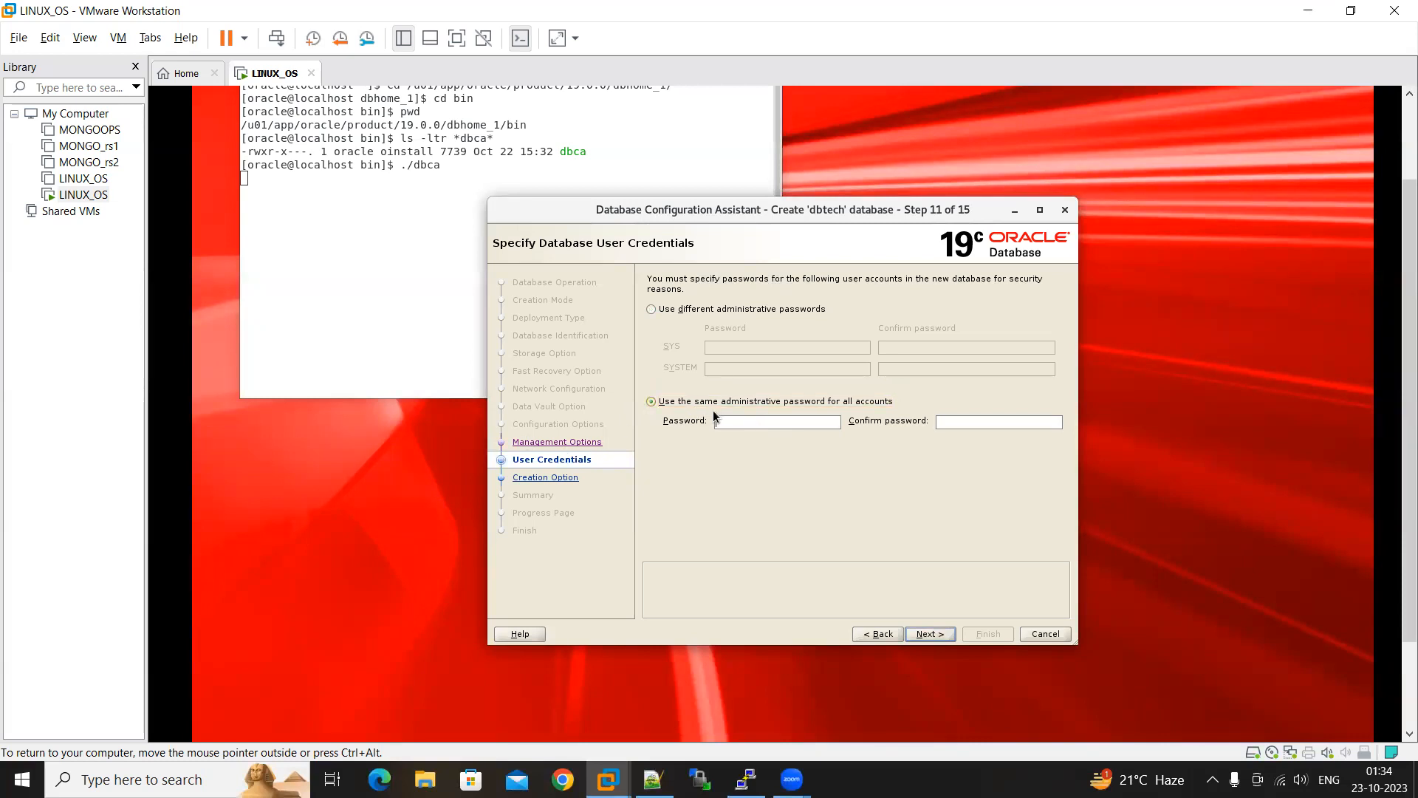
{"action": "type", "text": "••••••••••••••"}
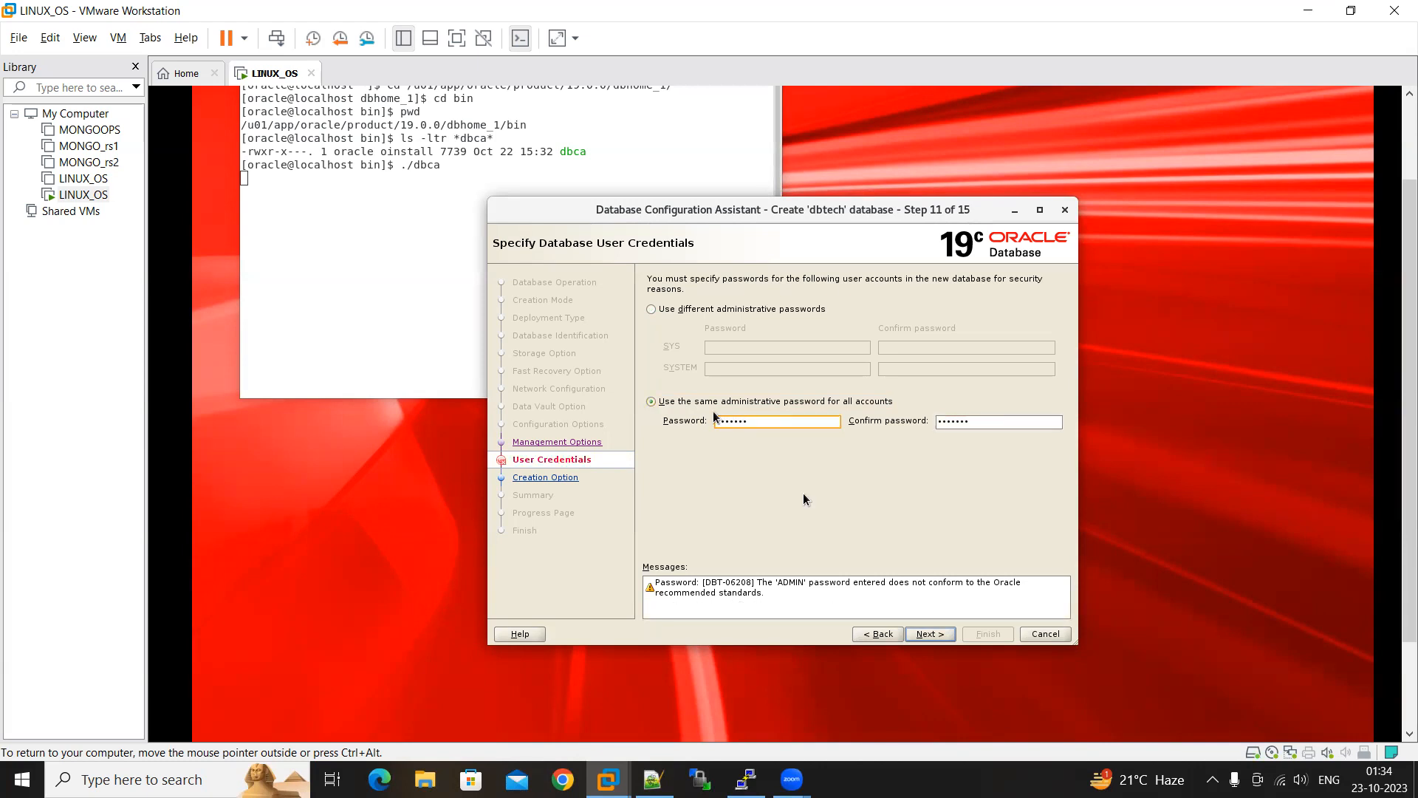
Accept the administrative password despite the standards warning, keep the Create database option, and proceed to the summary
{"action": "left_click", "coordinate": [931, 634]}
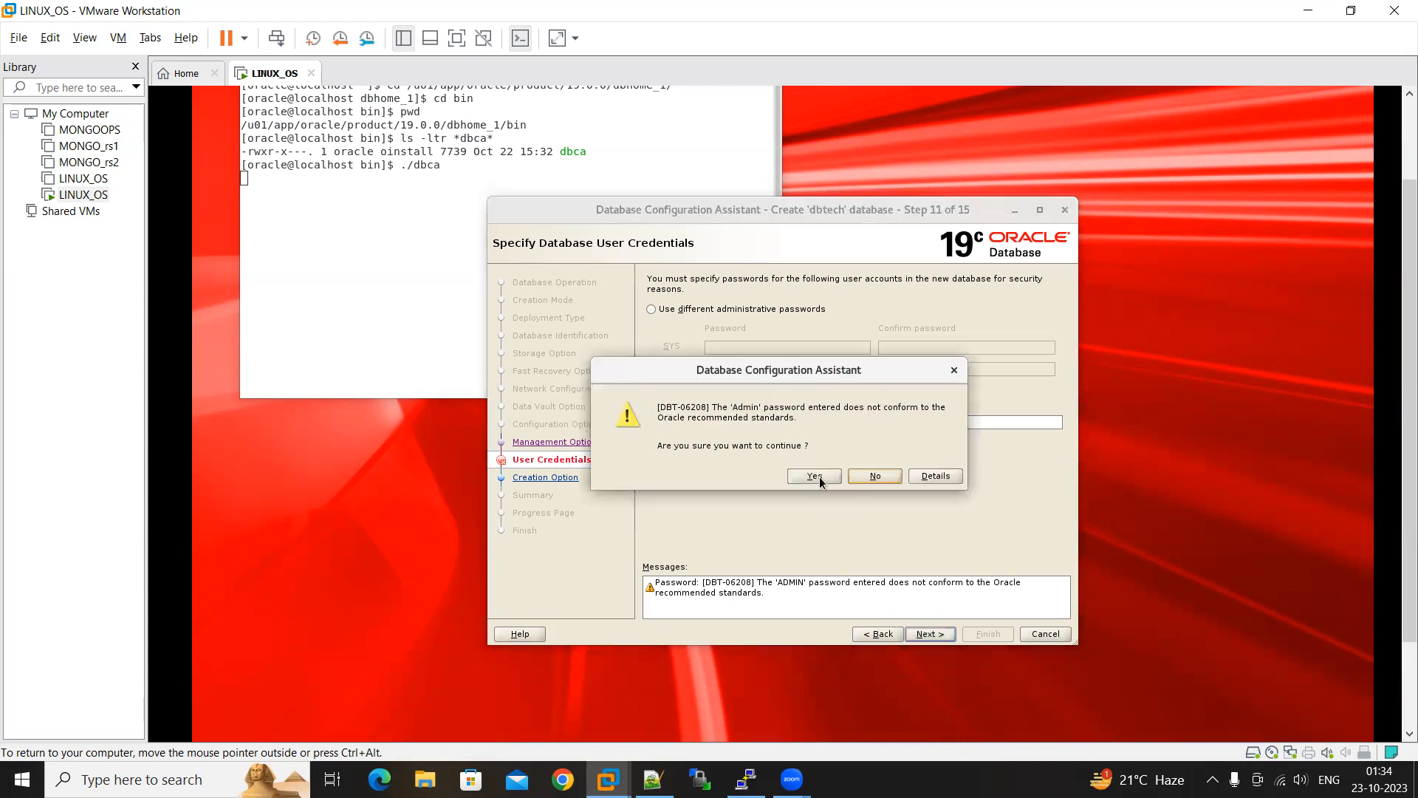
{"action": "left_click", "coordinate": [814, 477]}
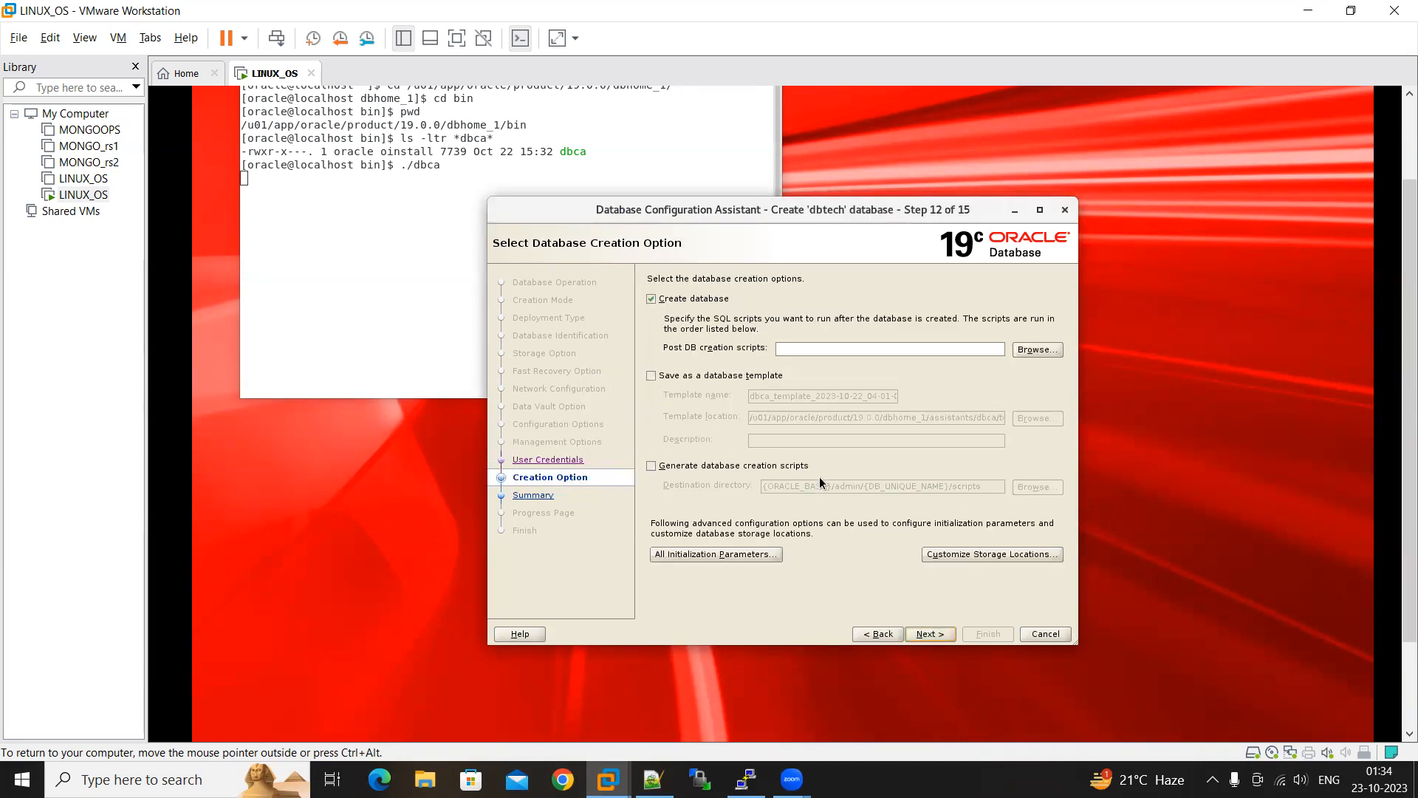
{"action": "left_click", "coordinate": [935, 635]}
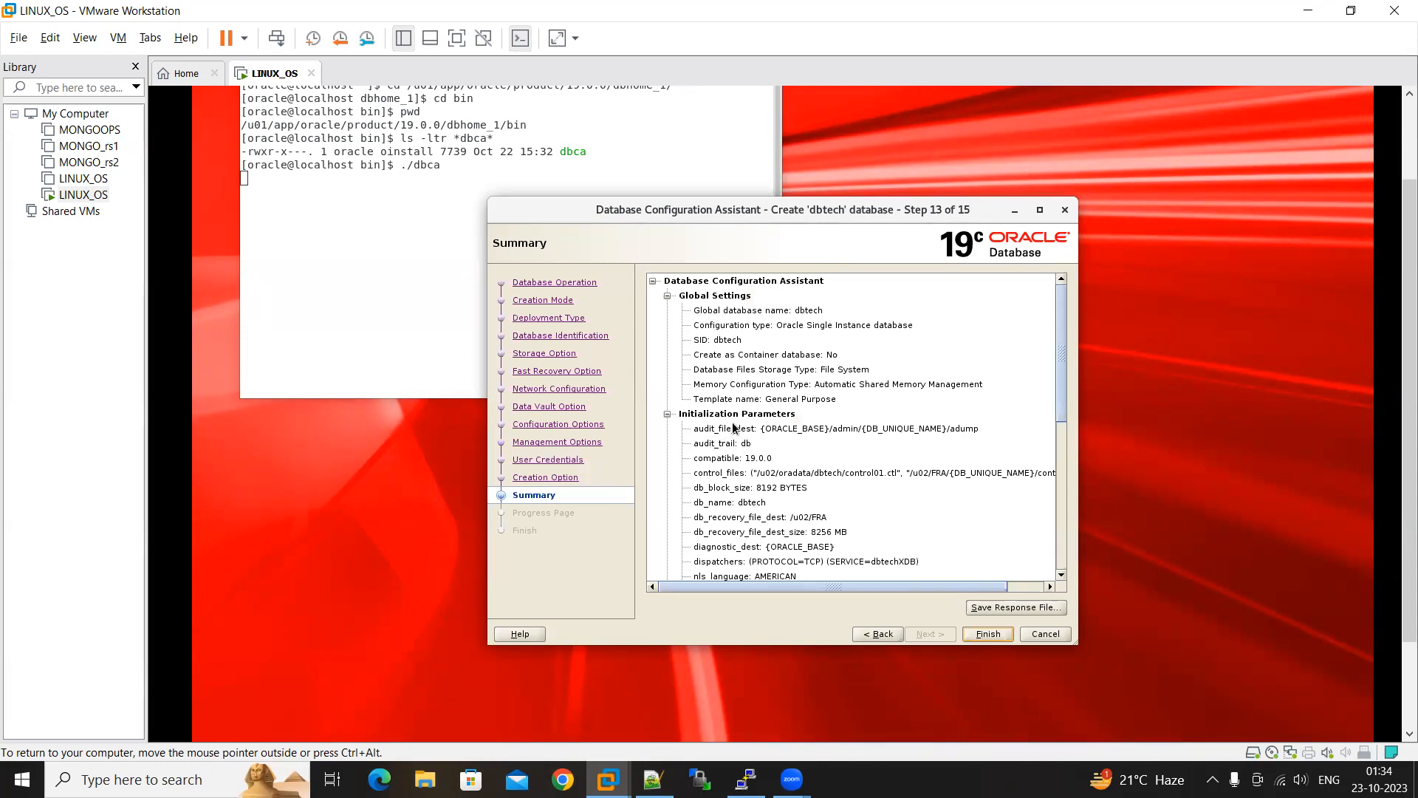
Review the database configuration summary and save the response file as dbtech.rsp in the /u02 directory
{"action": "scroll", "coordinate": [786, 463], "scroll_direction": "down", "scroll_amount": 1}
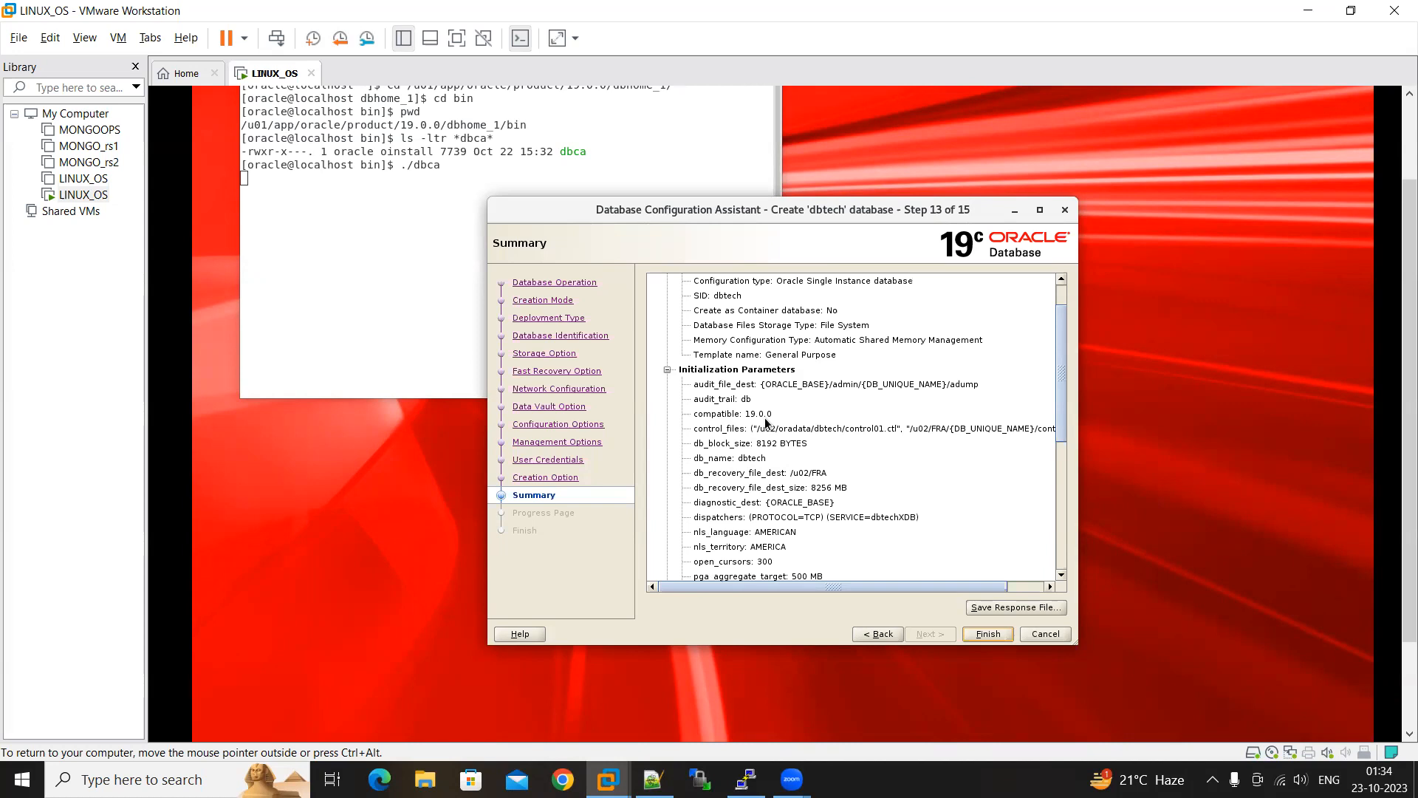
{"action": "scroll", "coordinate": [766, 422], "scroll_direction": "down", "scroll_amount": 1}
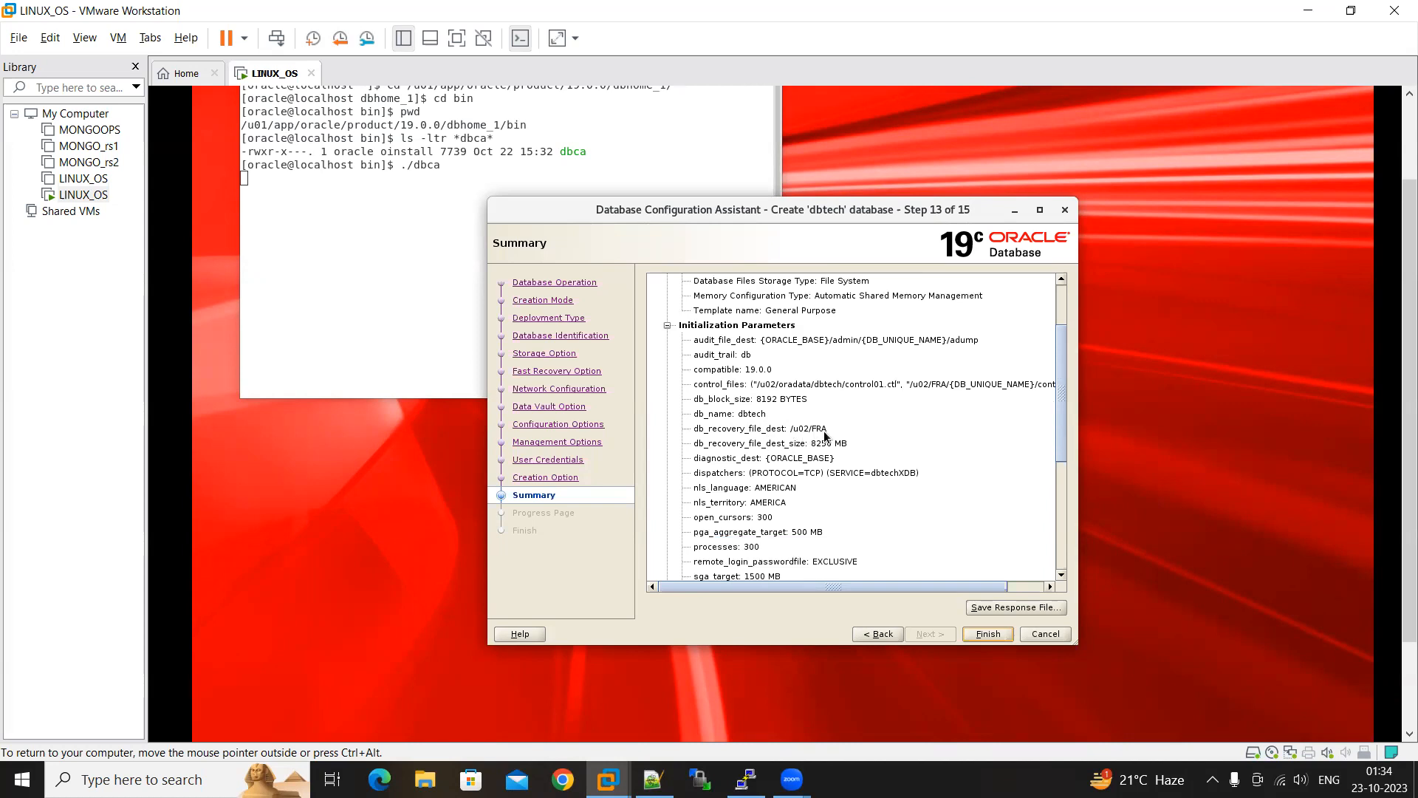
{"action": "scroll", "coordinate": [865, 452], "scroll_direction": "down", "scroll_amount": 4}
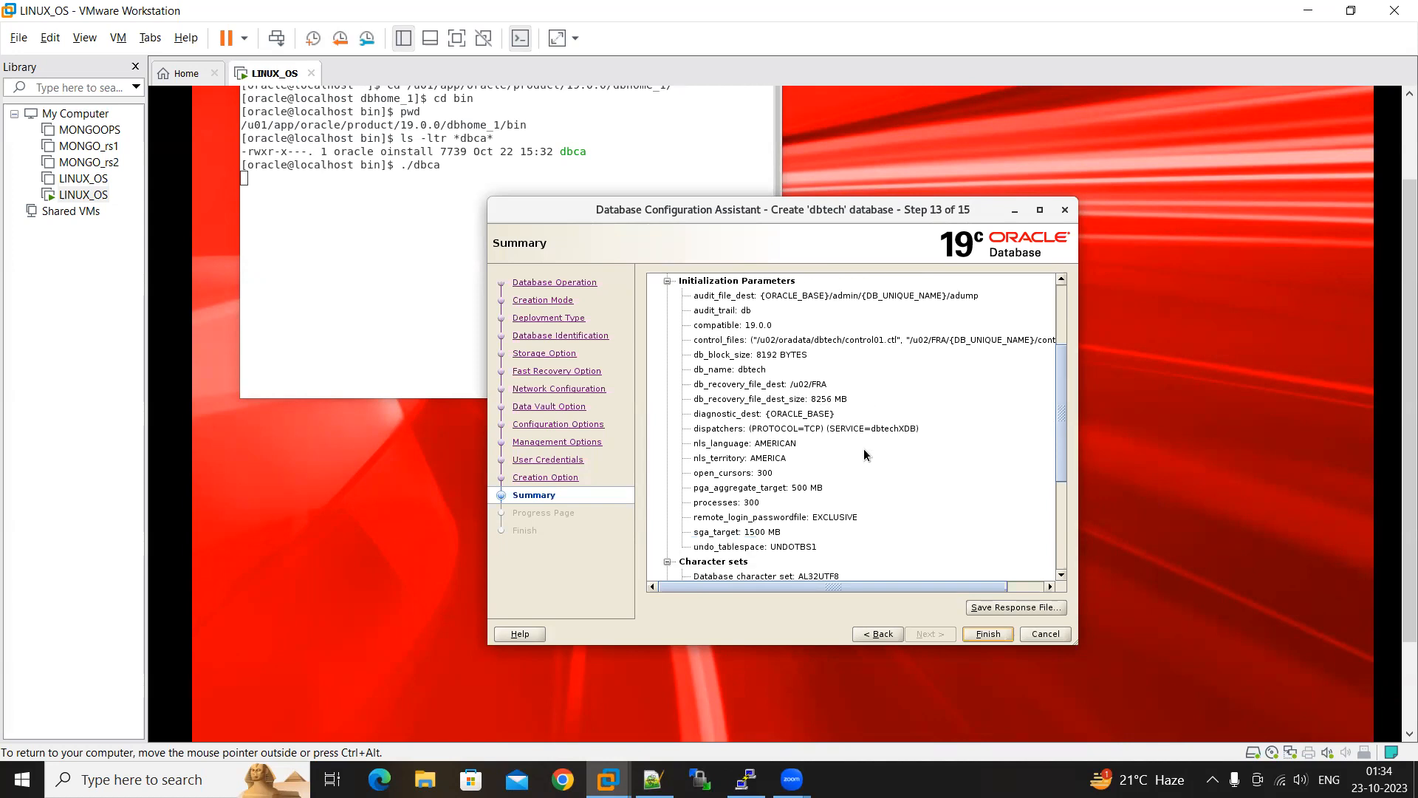
{"action": "scroll", "coordinate": [837, 457], "scroll_direction": "down", "scroll_amount": 2}
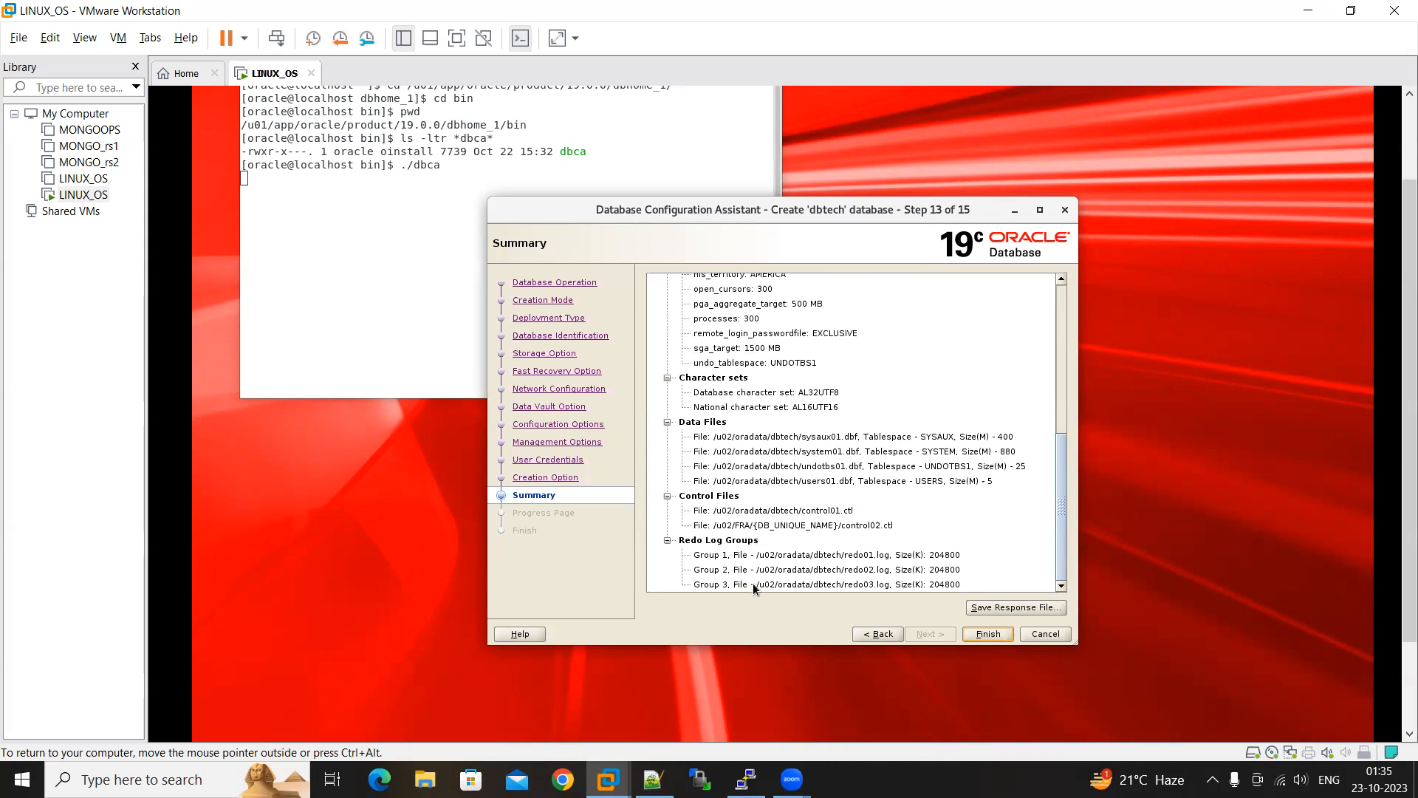
{"action": "left_click", "coordinate": [1022, 607]}
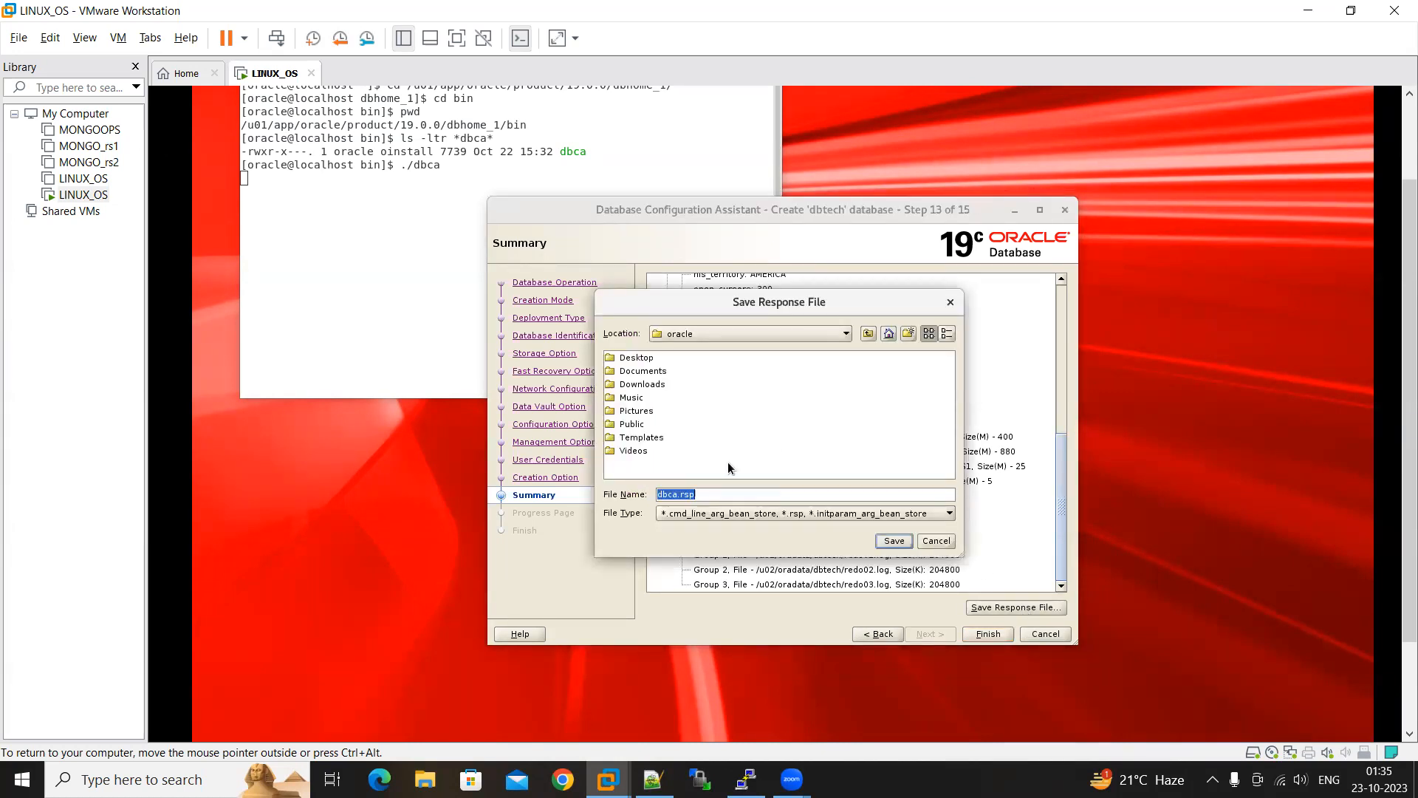
{"action": "type", "text": "dbtech."}
{"action": "left_click", "coordinate": [869, 334]}
{"action": "left_click", "coordinate": [872, 336]}
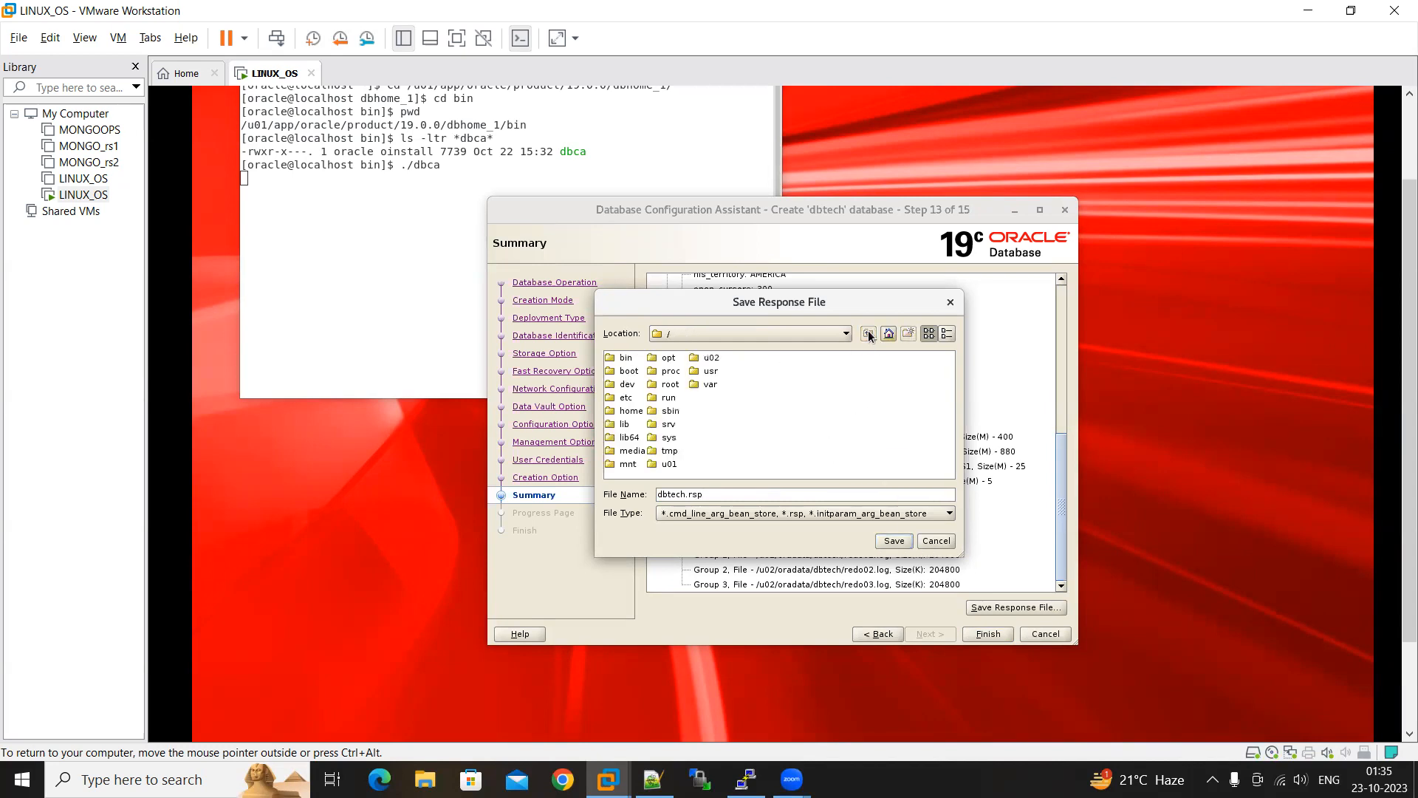
{"action": "double_click", "coordinate": [710, 358]}
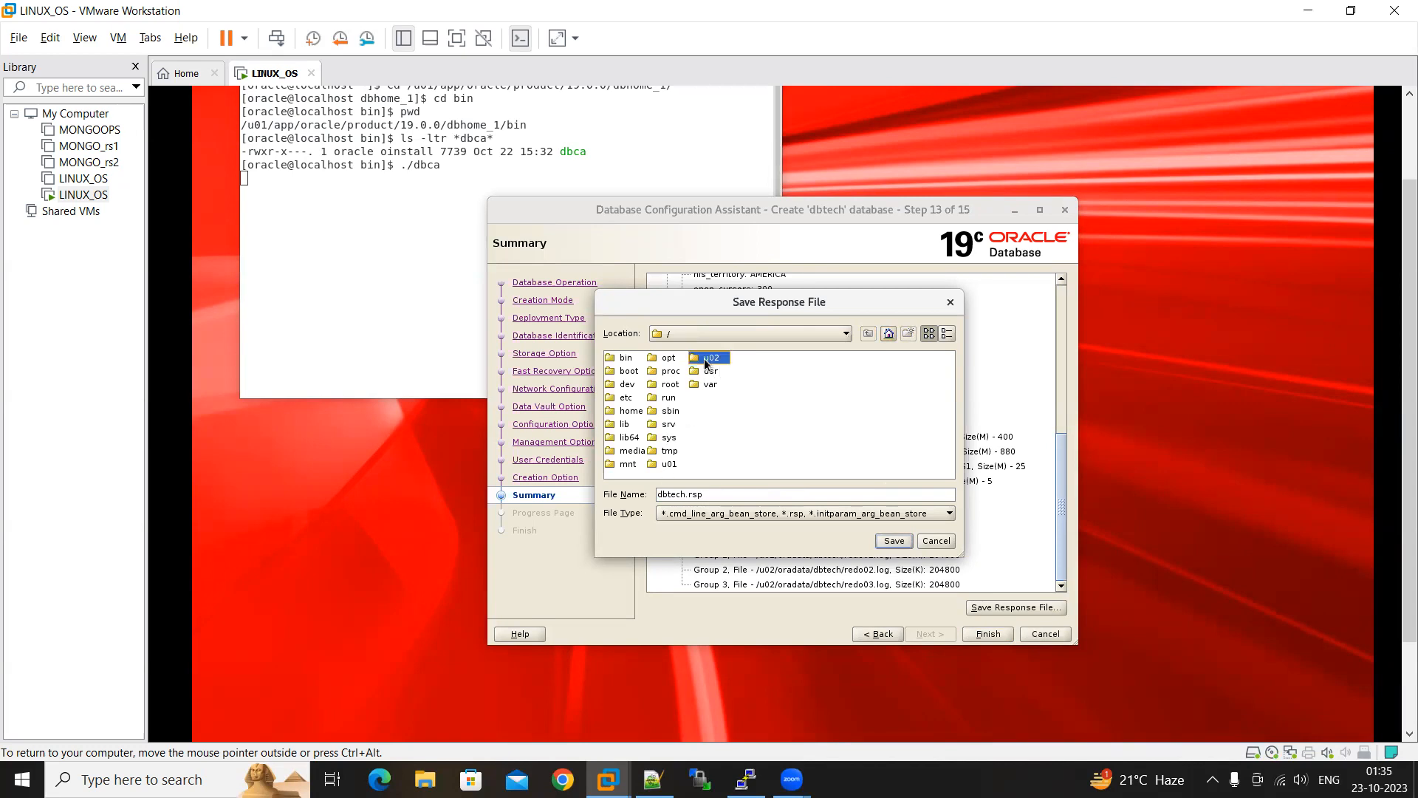
{"action": "left_click", "coordinate": [893, 540]}
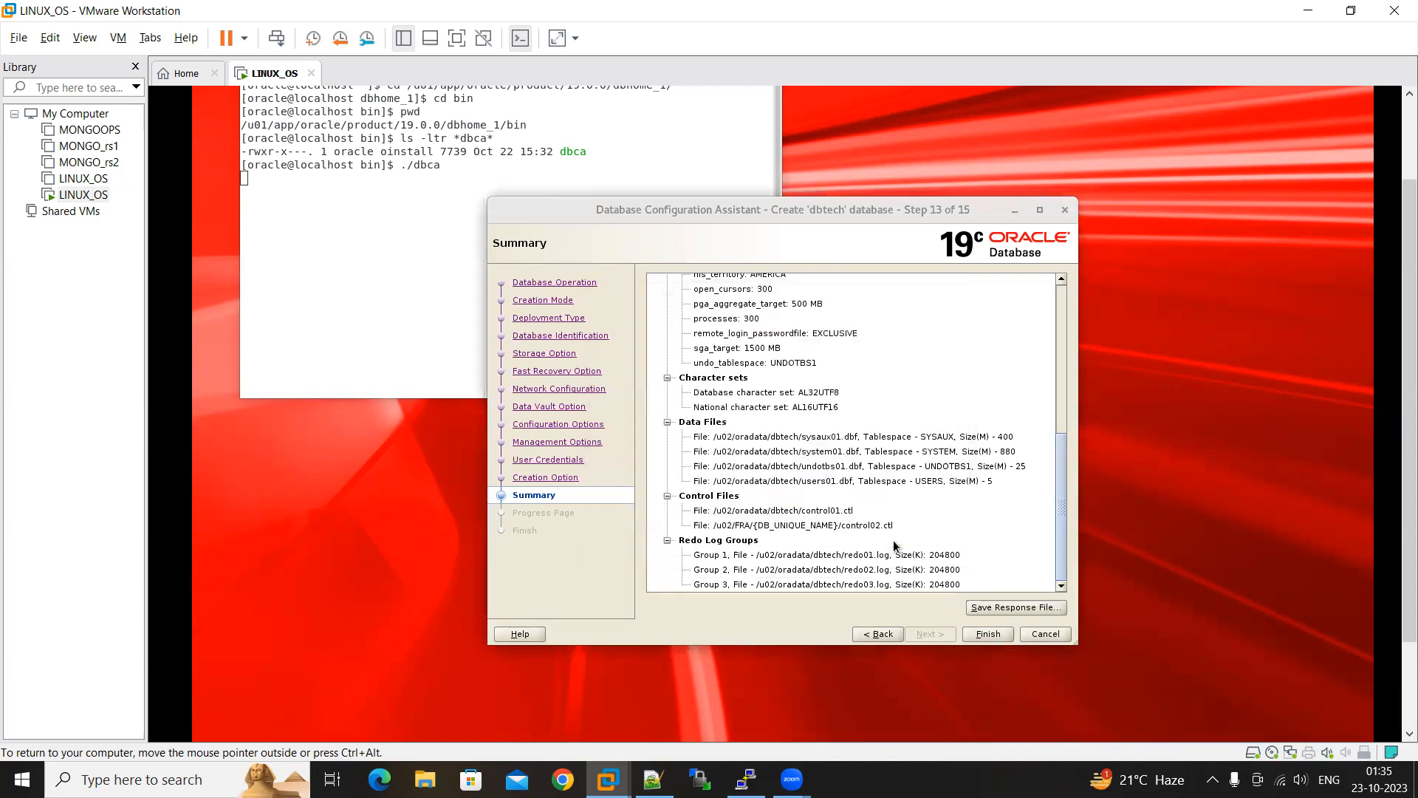
Start creating the dbtech database, and close the configuration assistant once creation completes
{"action": "left_click", "coordinate": [989, 634]}
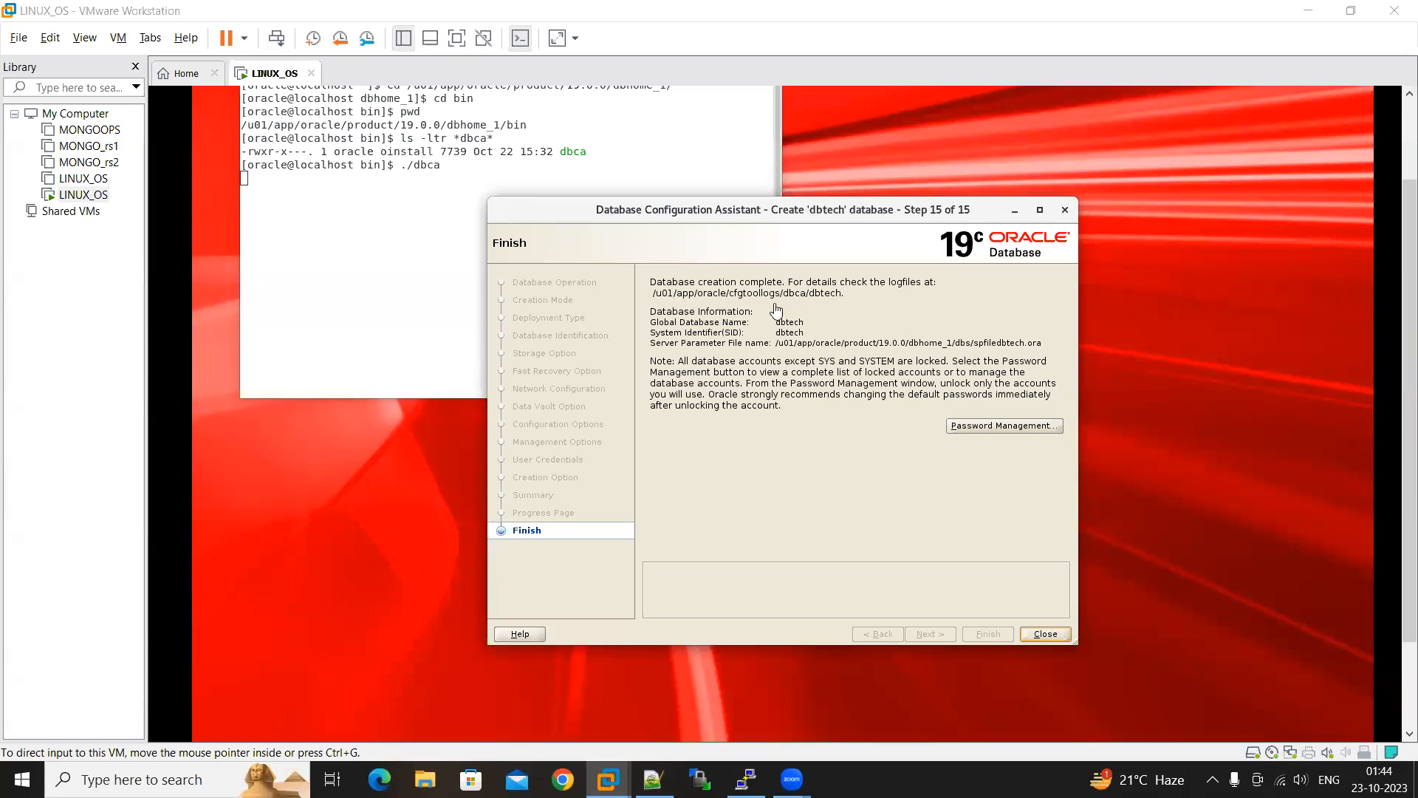
{"action": "left_click", "coordinate": [1043, 634]}
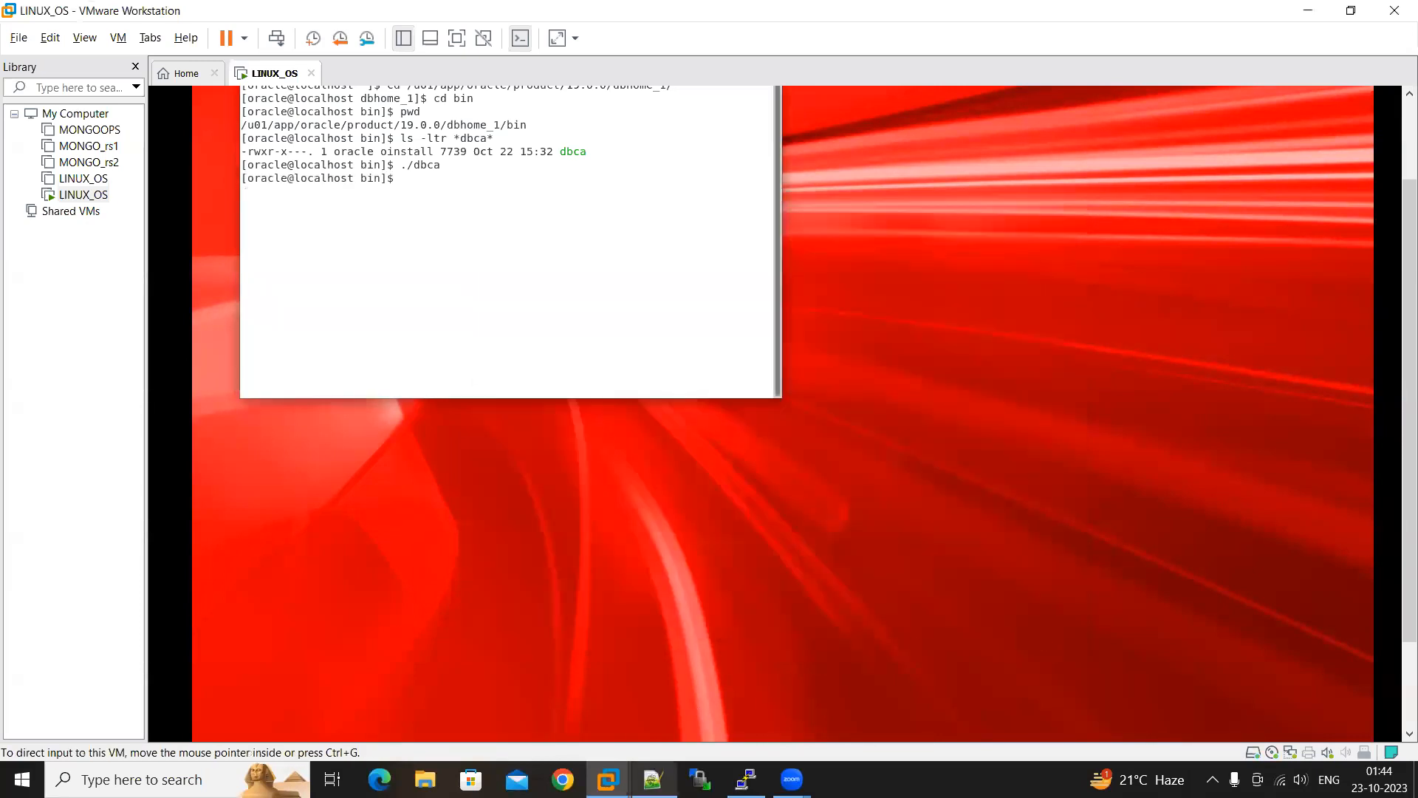
Switch to the PuTTY terminal, minimise the virtual machine window behind it, and clear the terminal with clear all
{"action": "key", "text": "alt+Tab"}
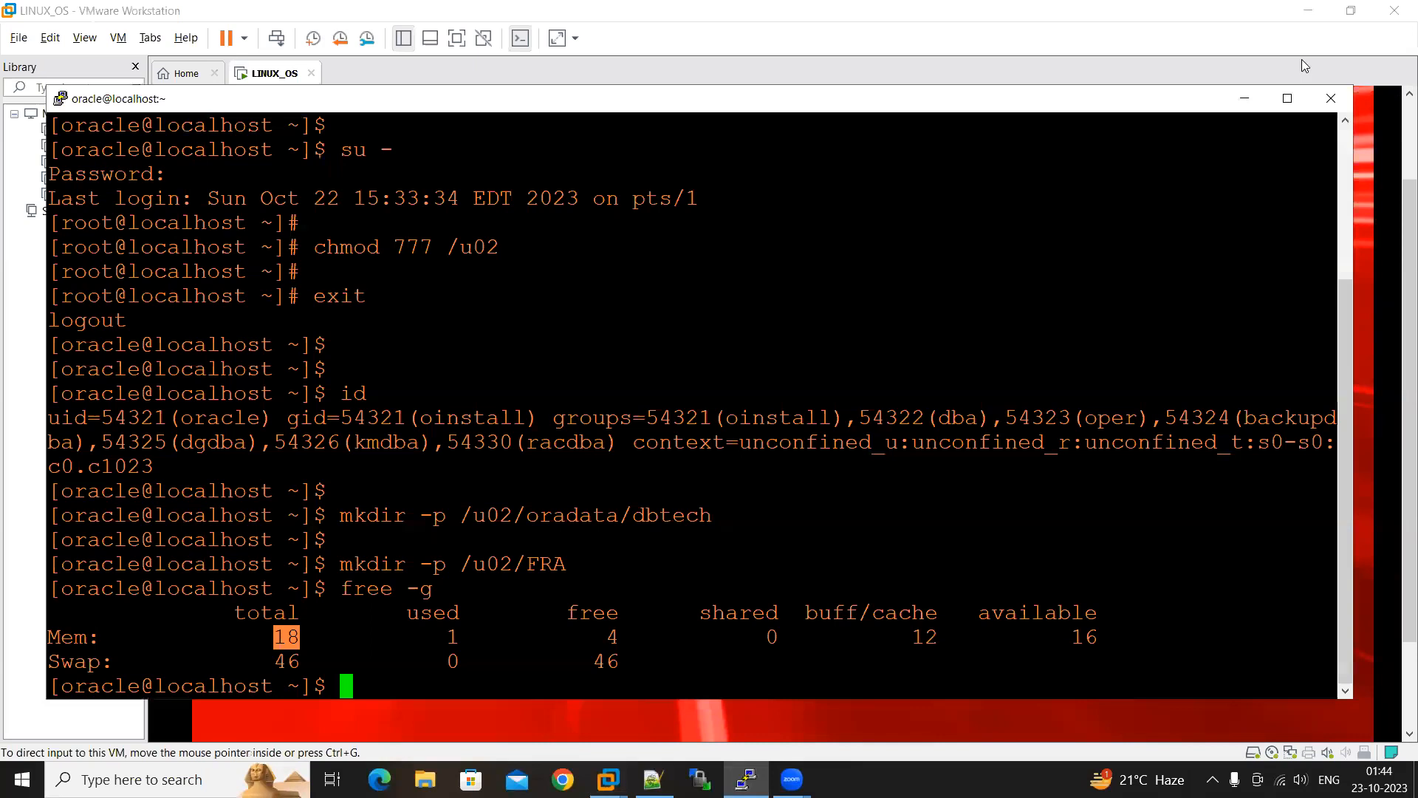
{"action": "left_click", "coordinate": [1312, 13]}
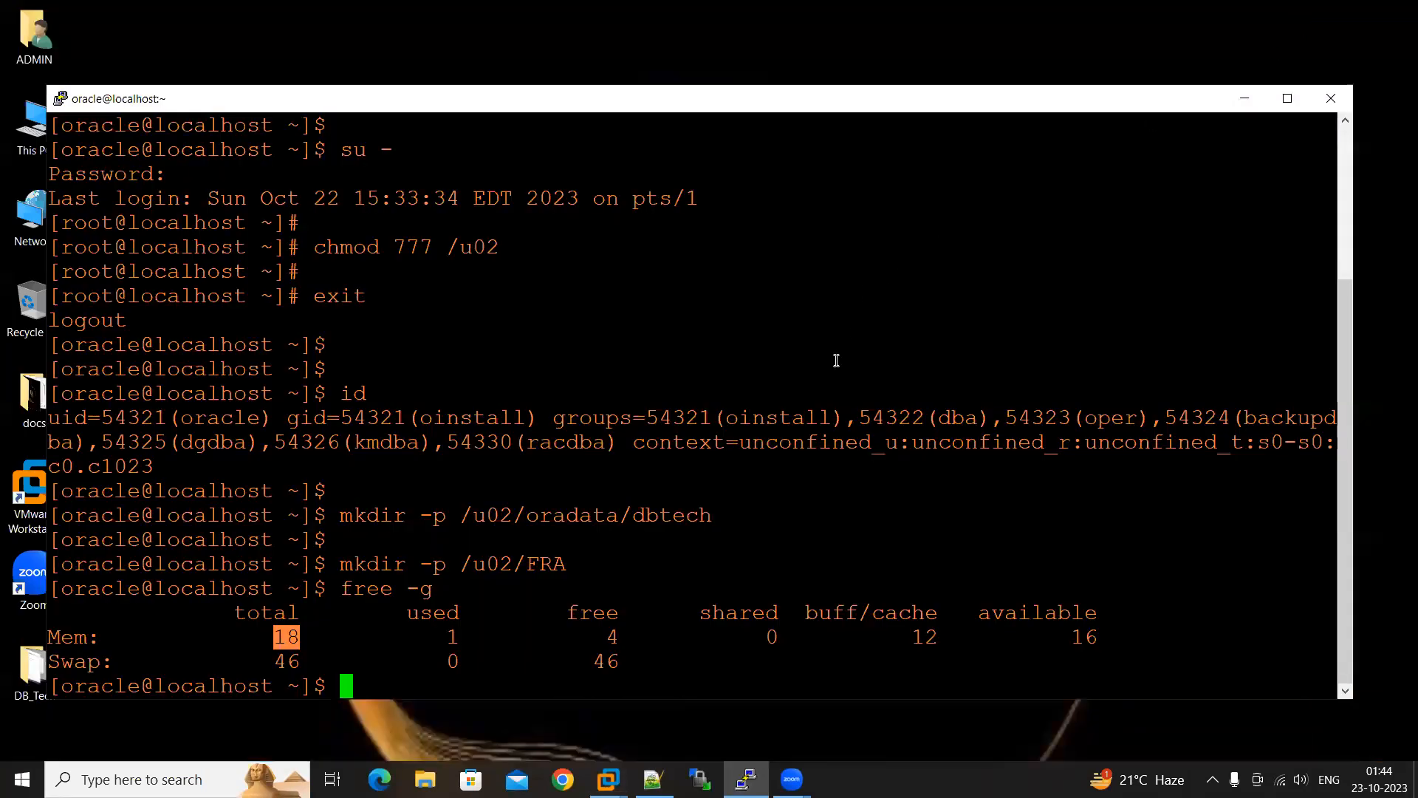
{"action": "key", "text": "Return"}
{"action": "key", "text": "Return"}
{"action": "key", "text": "Return"}
{"action": "type", "text": "clear al"}
{"action": "key", "text": "Return"}
Check for the running database instance with ps -ef|grep pmon, and examine the listed pmon process name
{"action": "type", "text": "ps -ef|grep pmon"}
{"action": "key", "text": "Return"}
{"action": "scroll", "coordinate": [670, 273], "scroll_direction": "up", "scroll_amount": 4}
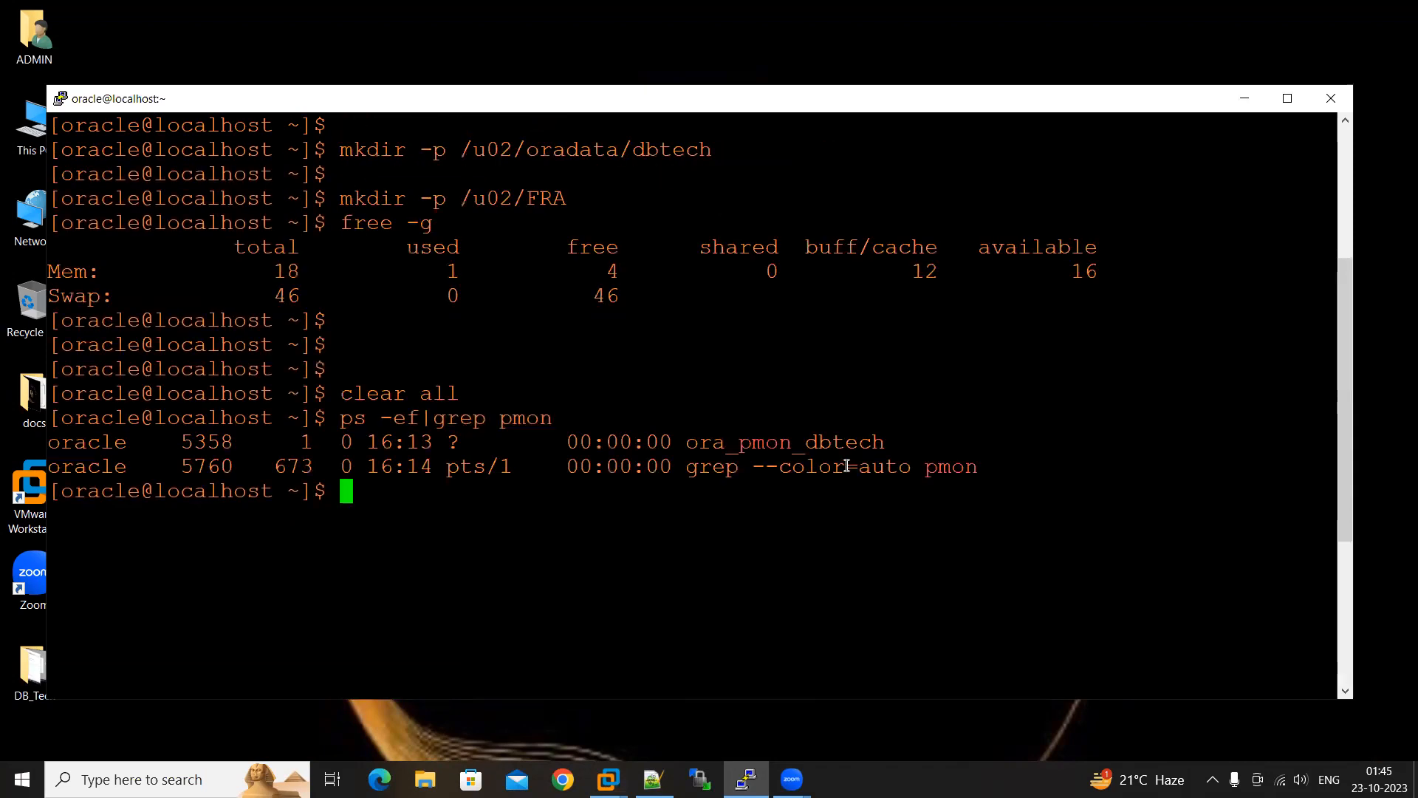
{"action": "scroll", "coordinate": [848, 466], "scroll_direction": "down", "scroll_amount": 4}
{"action": "left_click_drag", "start_coordinate": [892, 155], "coordinate": [805, 152]}
{"action": "left_click", "coordinate": [538, 384]}
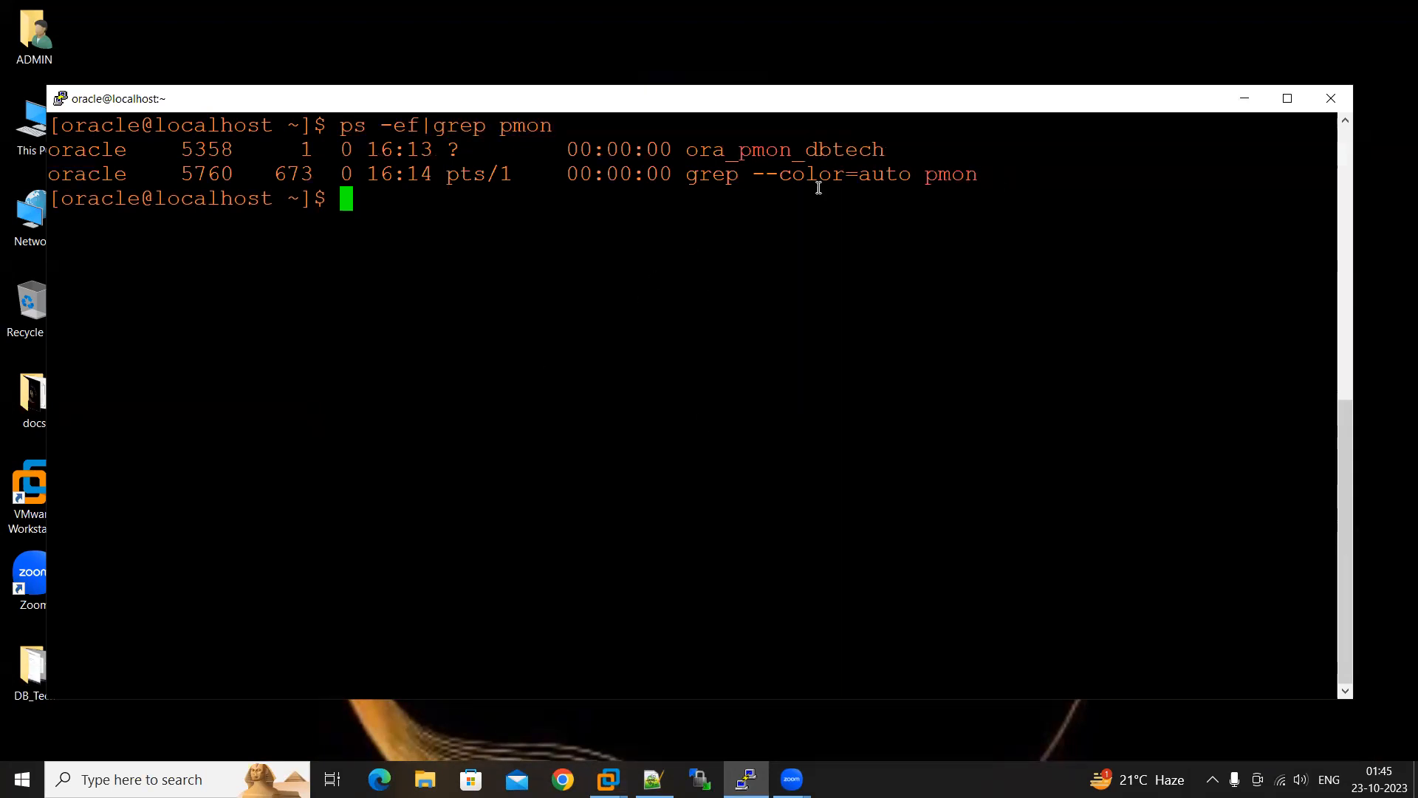
Display /etc/oratab with cat, and highlight the SID and Oracle home path in the dbtech entry
{"action": "type", "text": "cat /e"}
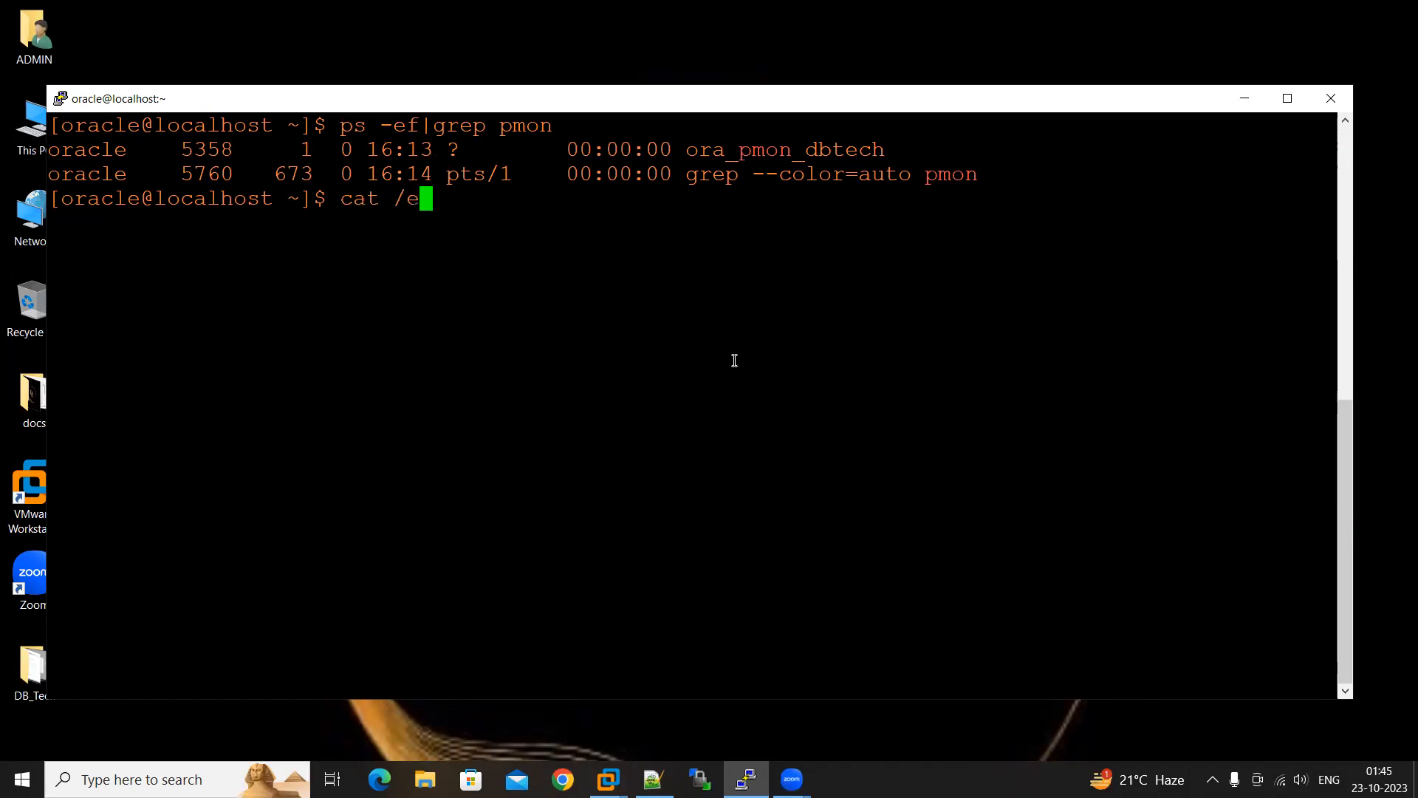
{"action": "type", "text": "tc/oratab"}
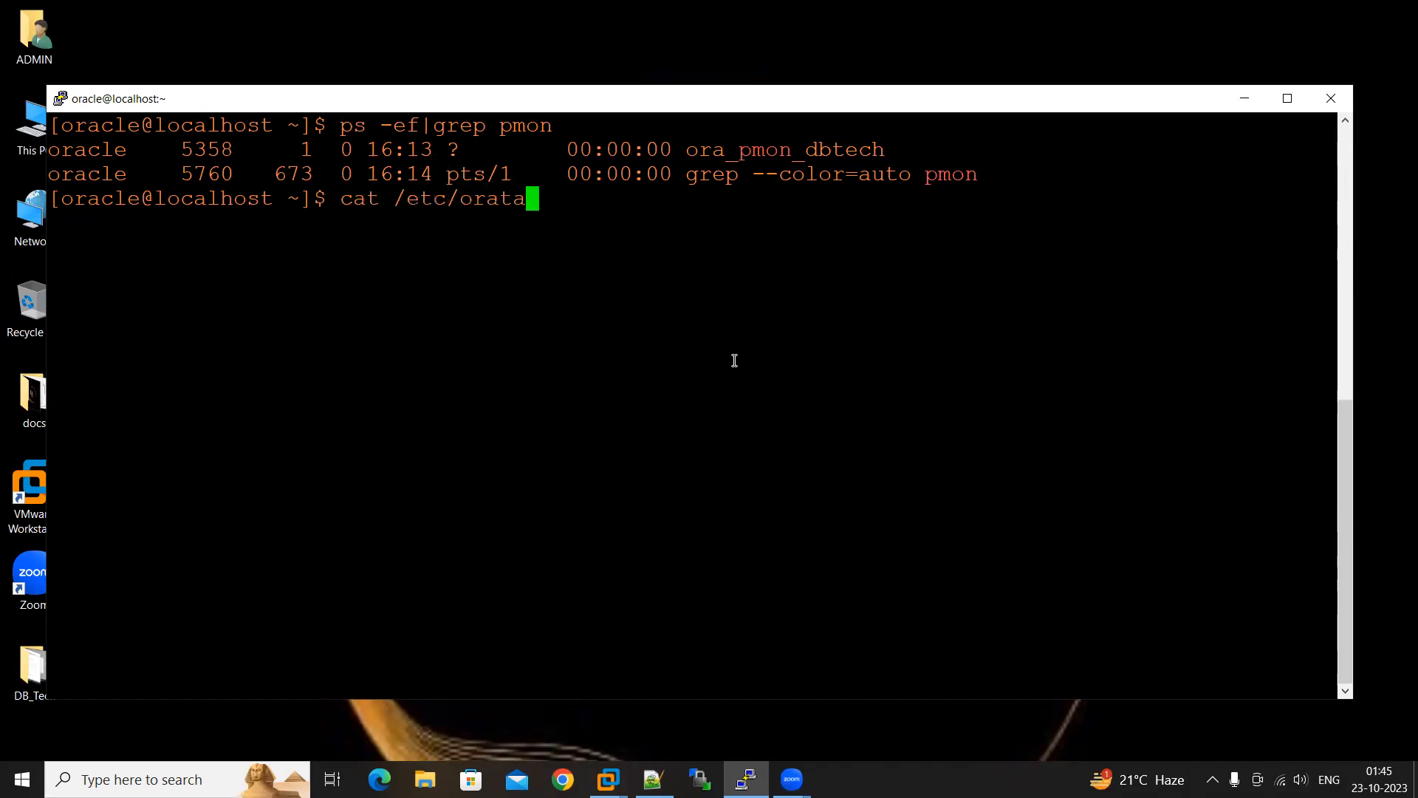
{"action": "key", "text": "Return"}
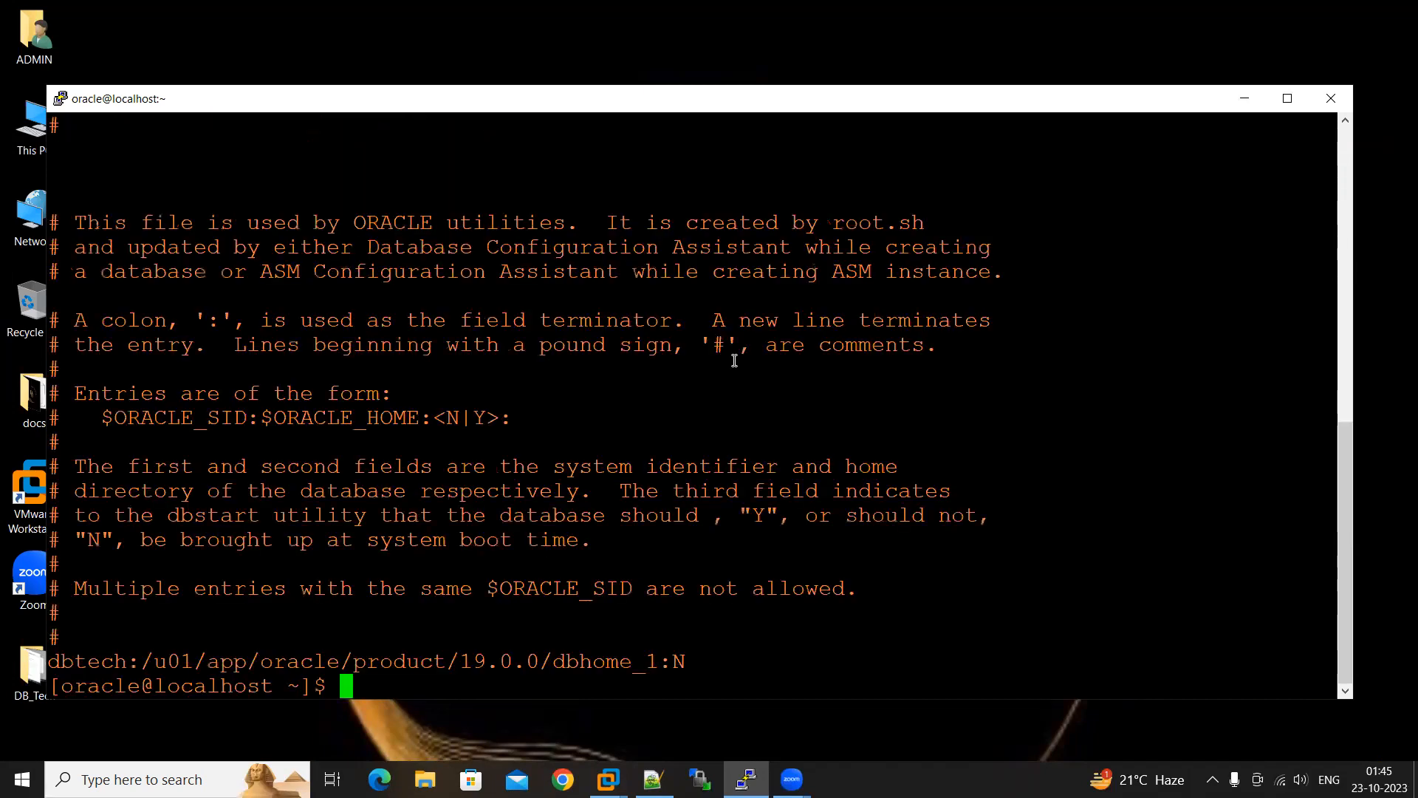
{"action": "double_click", "coordinate": [96, 661]}
{"action": "key", "text": "ctrl+c"}
{"action": "left_click_drag", "start_coordinate": [148, 660], "coordinate": [653, 661]}
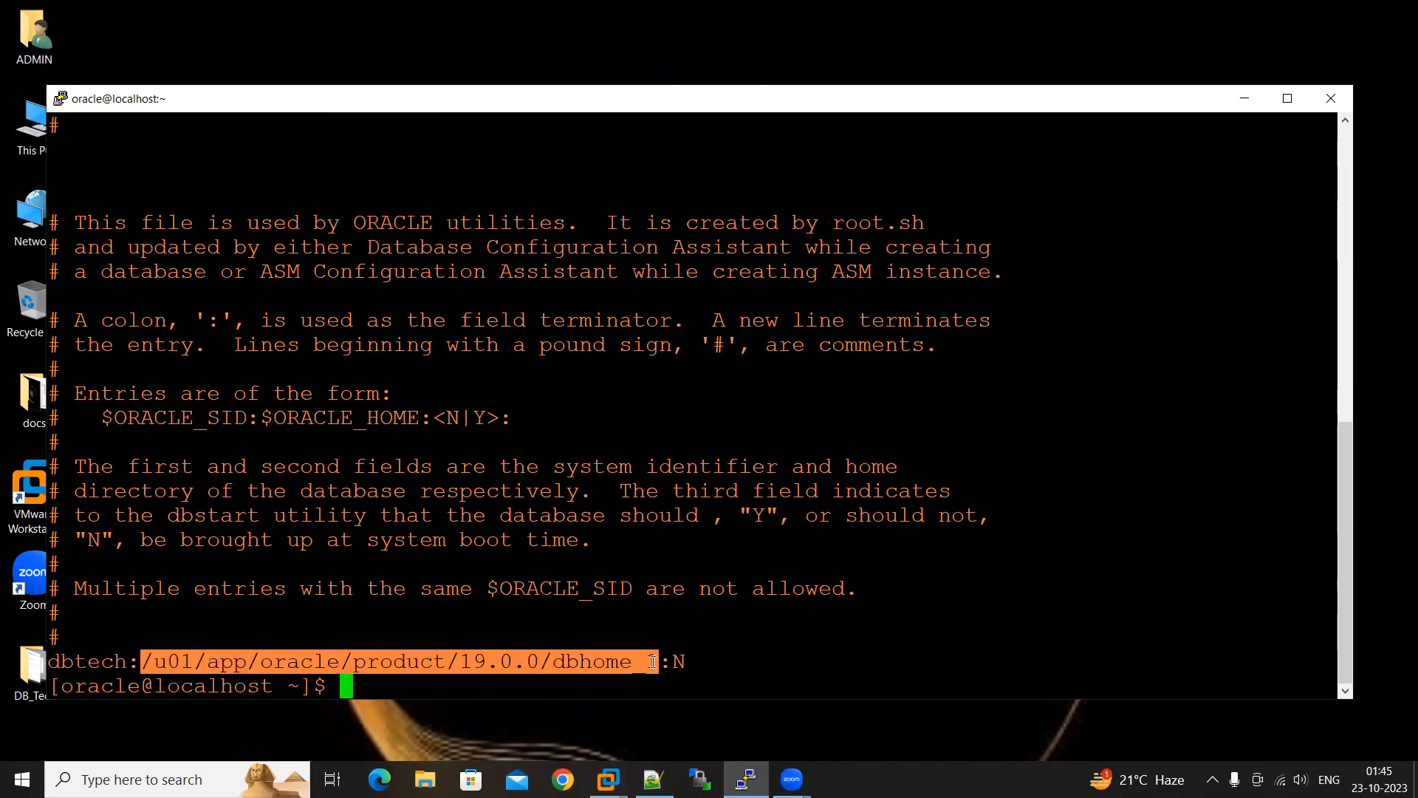
{"action": "key", "text": "Return"}
{"action": "key", "text": "Return"}
{"action": "key", "text": "Return"}
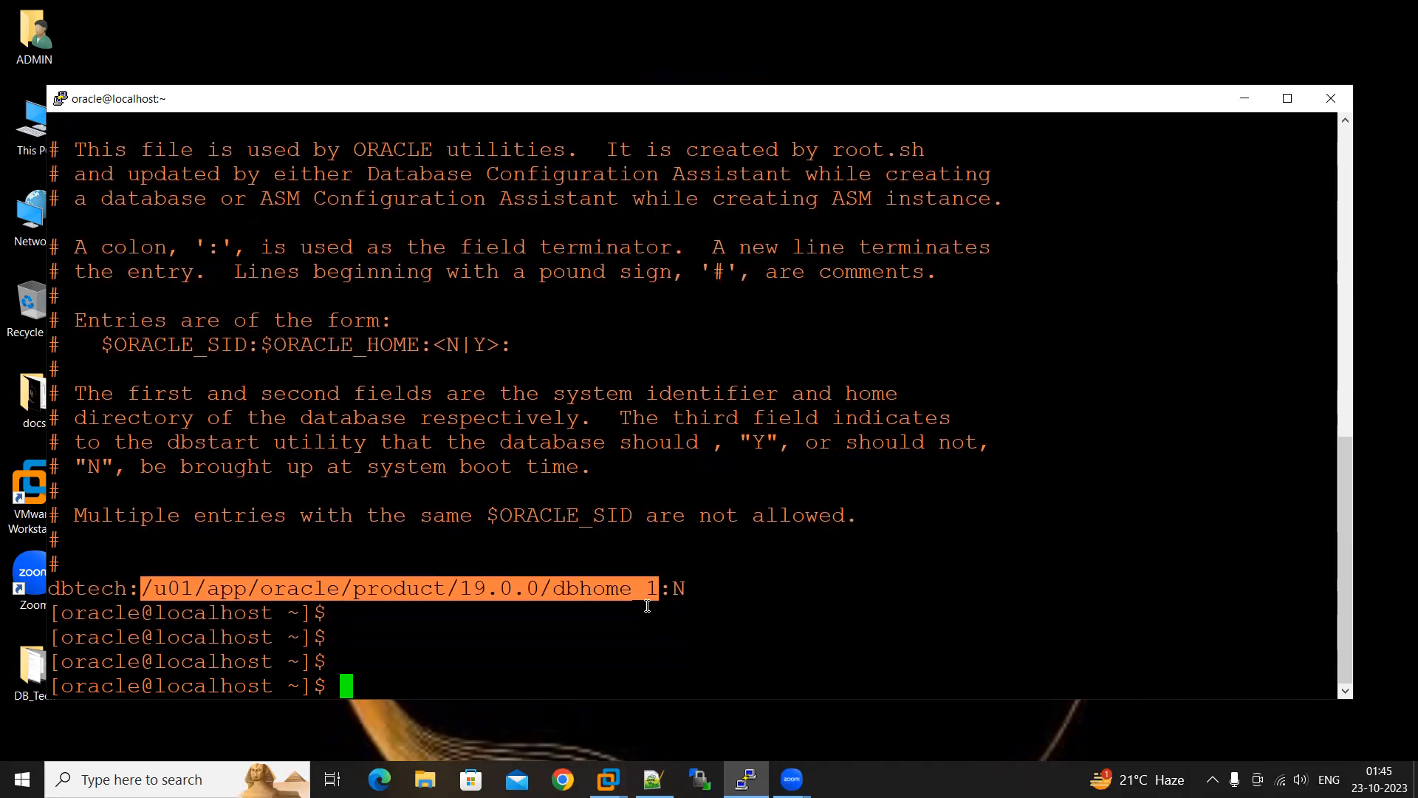
Load the Oracle environment with . oraenv, giving dbtech as the ORACLE_SID
{"action": "type", "text": ". oraenv"}
{"action": "key", "text": "Return"}
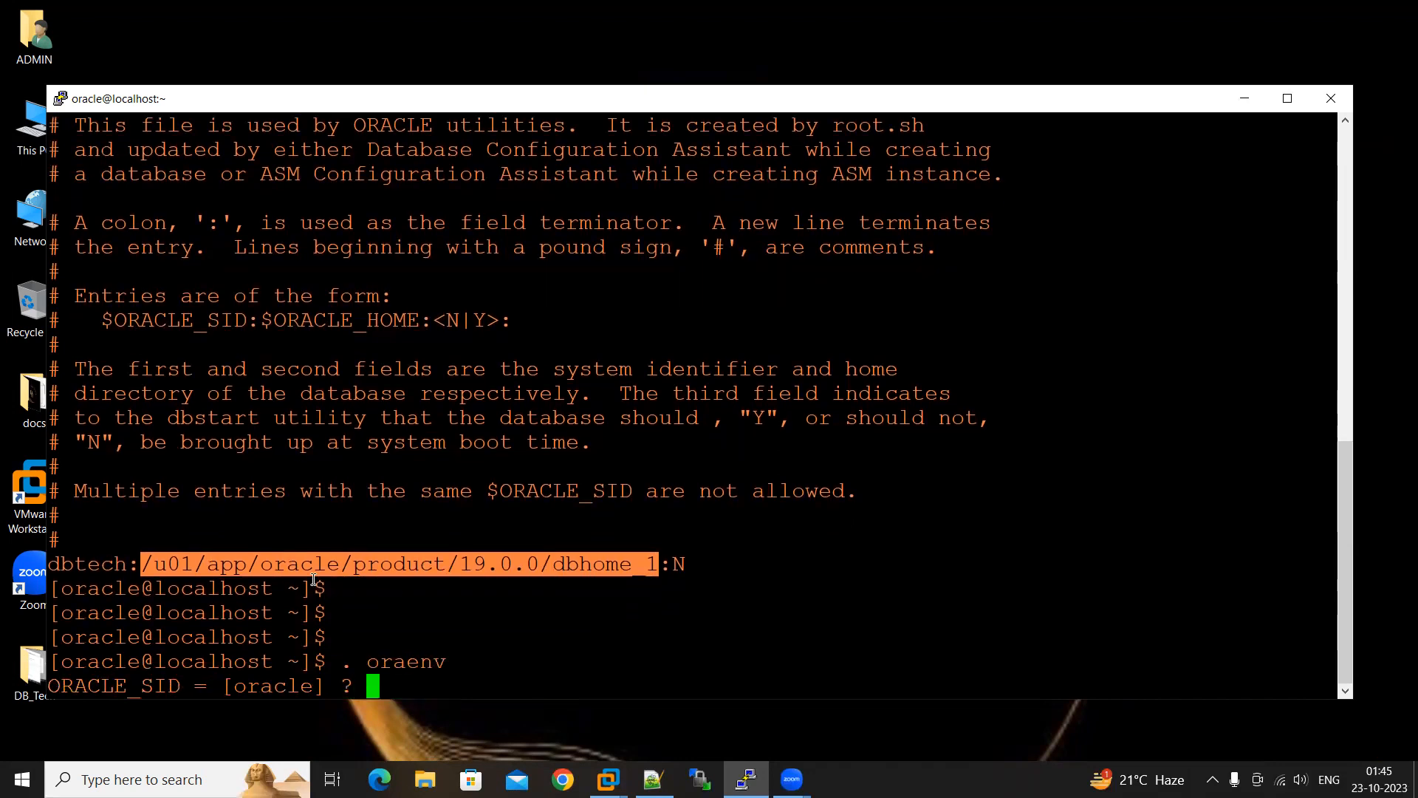
{"action": "double_click", "coordinate": [124, 575]}
{"action": "right_click", "coordinate": [480, 613]}
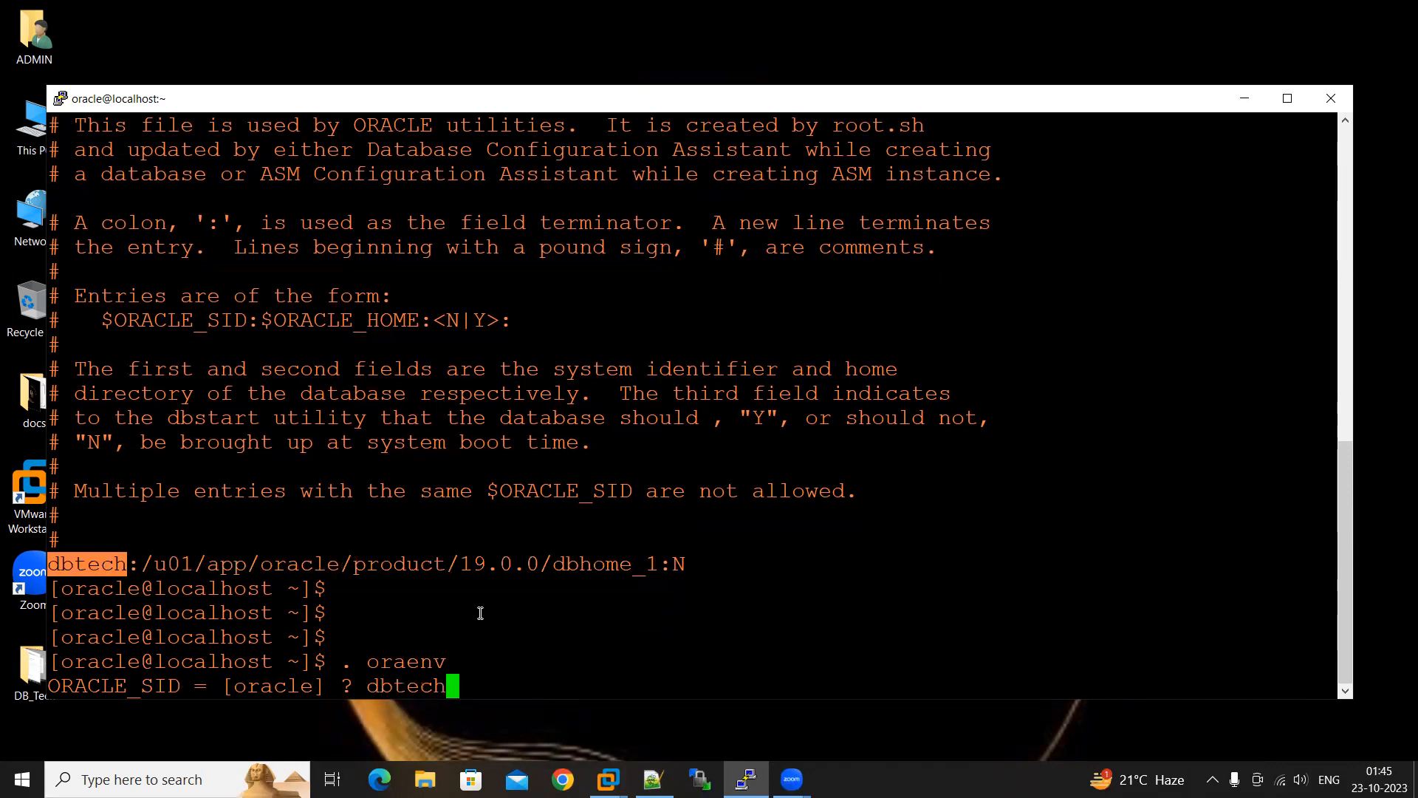
{"action": "key", "text": "Return"}
Connect to the database with sqlplus / as sysdba
{"action": "type", "text": "sqlplsu"}
{"action": "key", "text": "BackSpace"}
{"action": "key", "text": "BackSpace"}
{"action": "key", "text": "BackSpace"}
{"action": "type", "text": "us / as sysdba"}
{"action": "key", "text": "Return"}
Run select name,open_mode,database_role from v$database; in SQL*Plus
{"action": "type", "text": "select name,open_mode"}
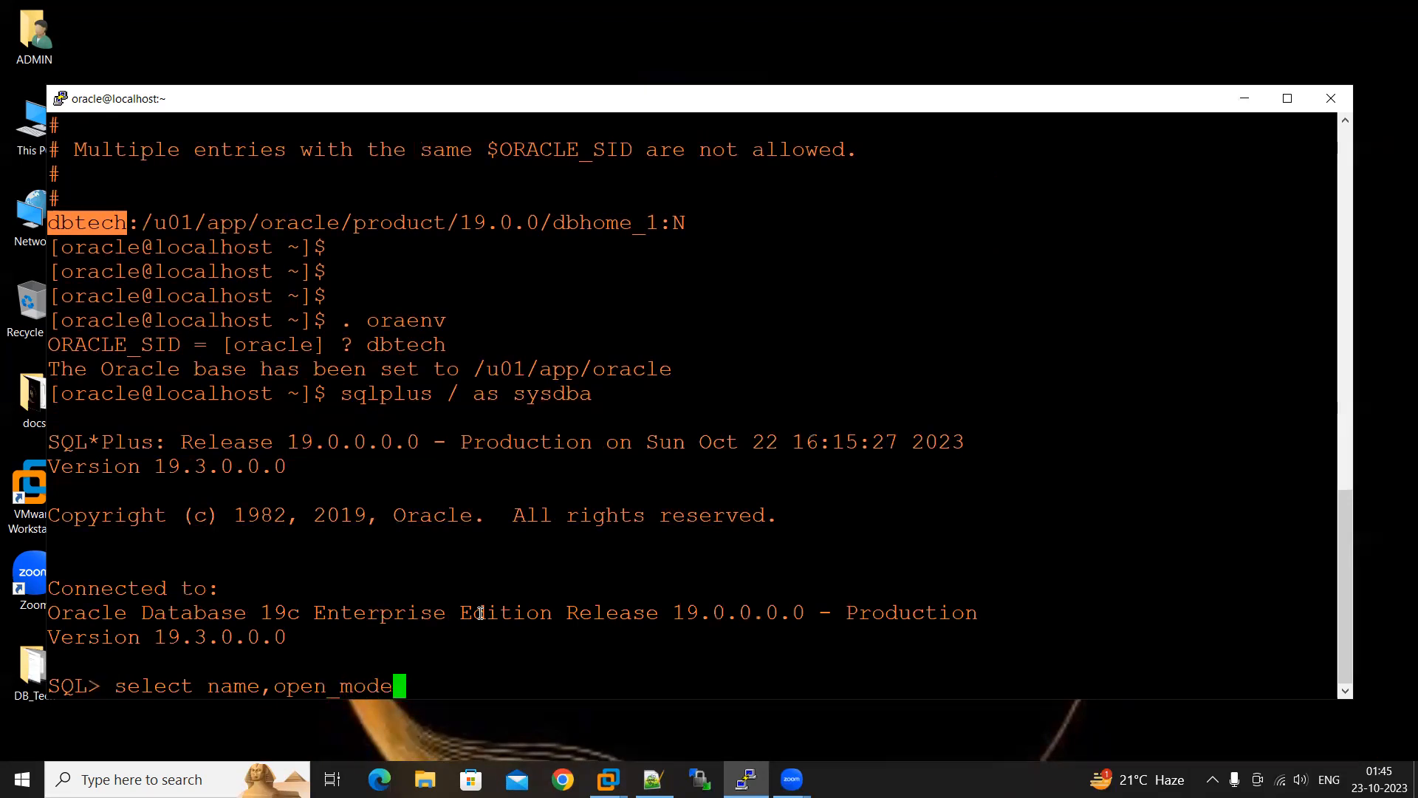
{"action": "type", "text": ",datab"}
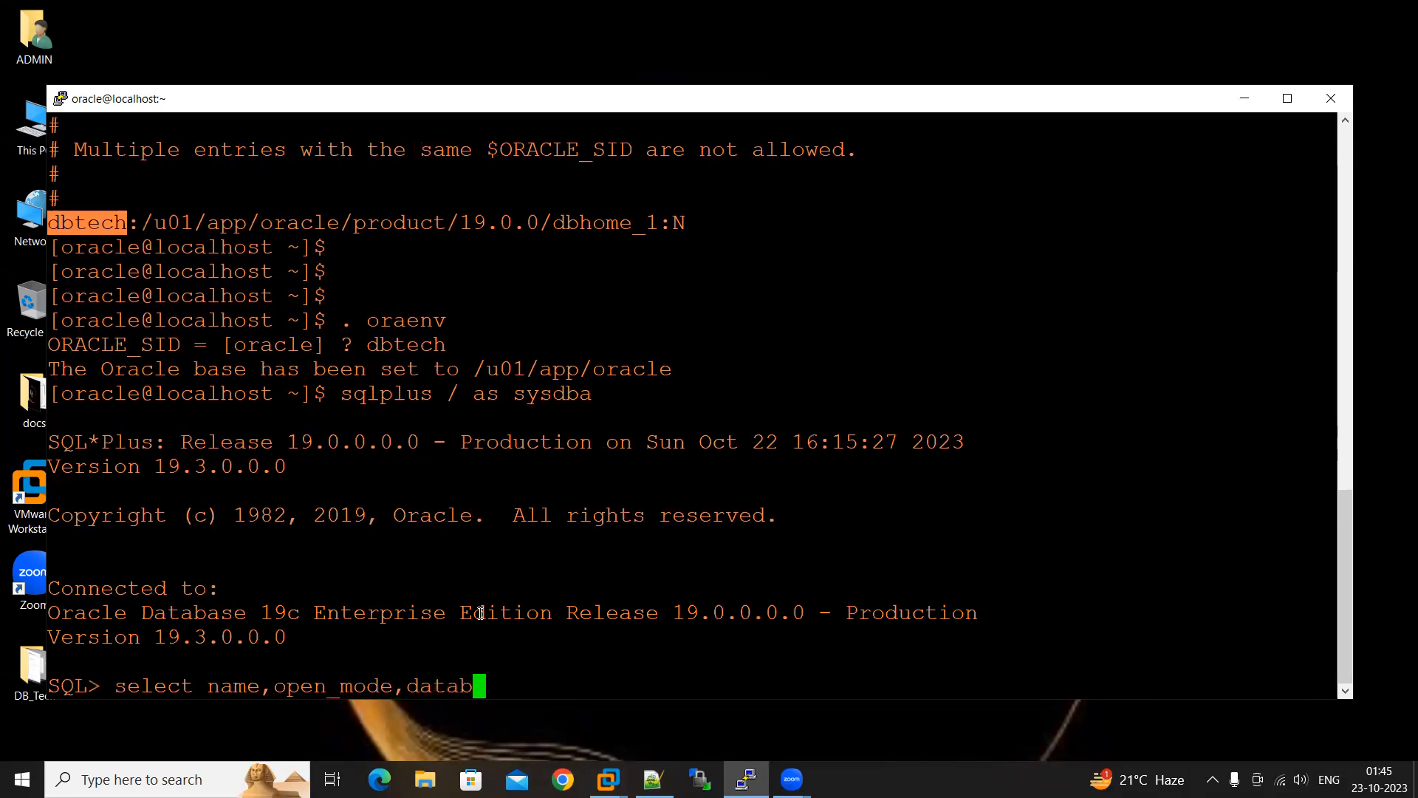
{"action": "type", "text": "ase_role fr"}
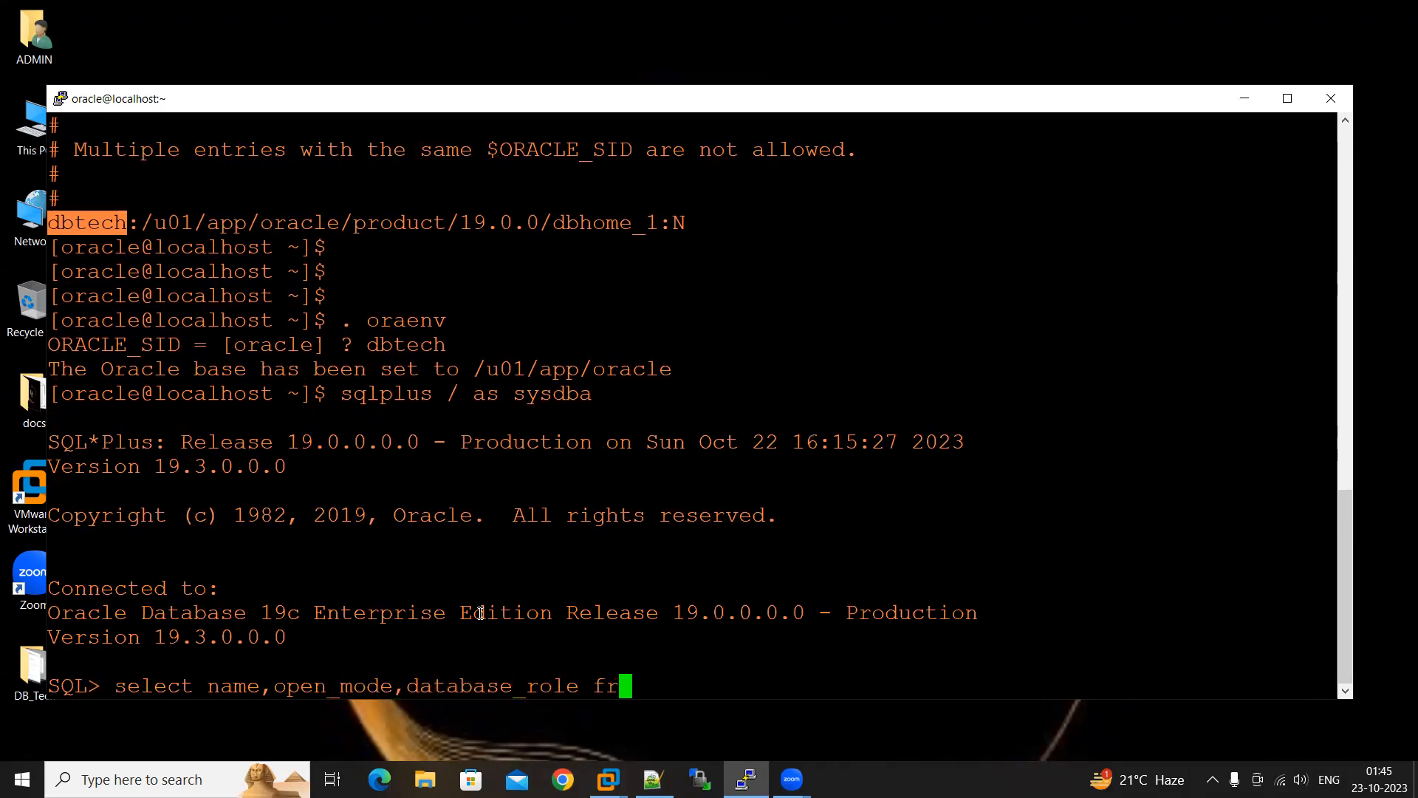
{"action": "type", "text": "om v$d"}
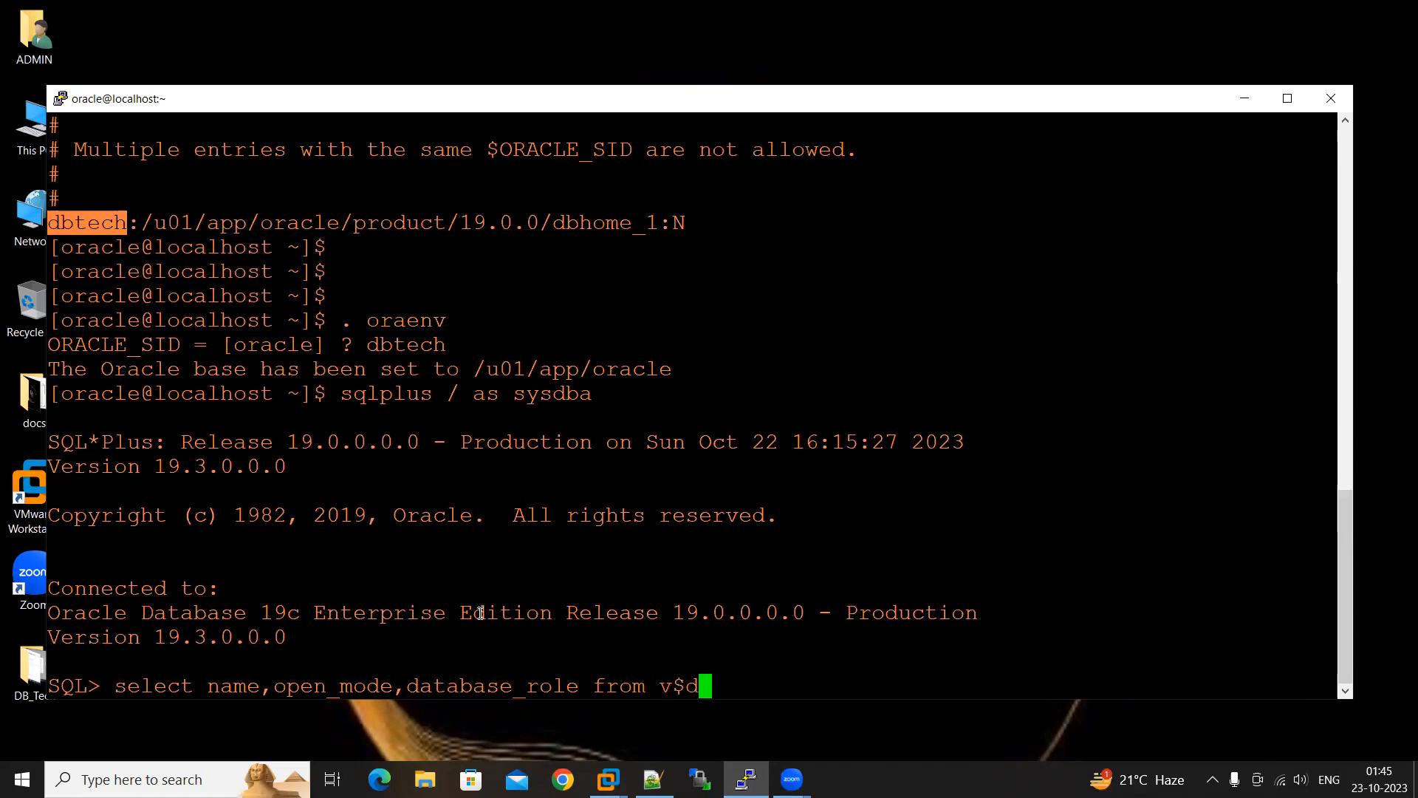
{"action": "type", "text": "atabase;"}
{"action": "key", "text": "Return"}
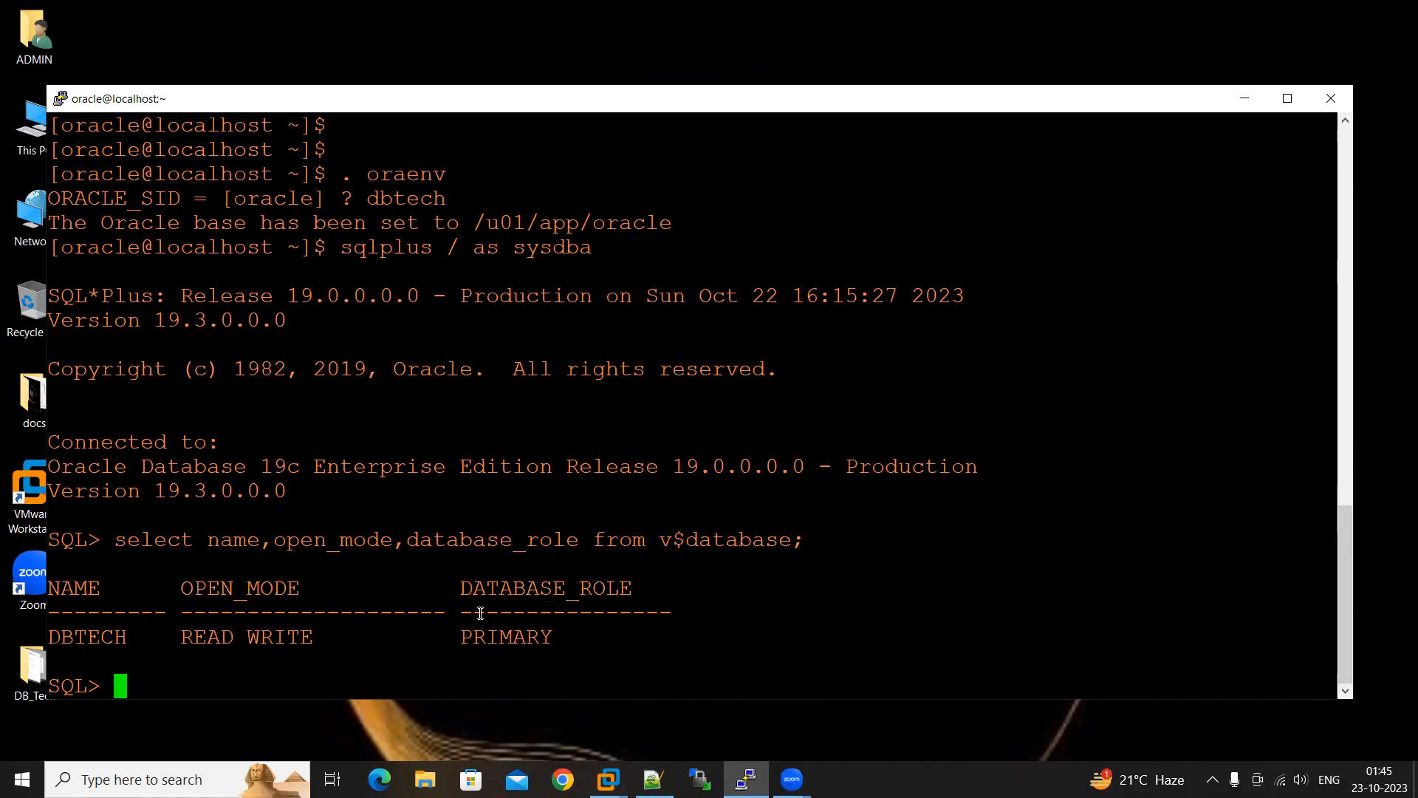
Highlight the database name, open mode and role in the query result, and minimise the terminal window
{"action": "double_click", "coordinate": [91, 646]}
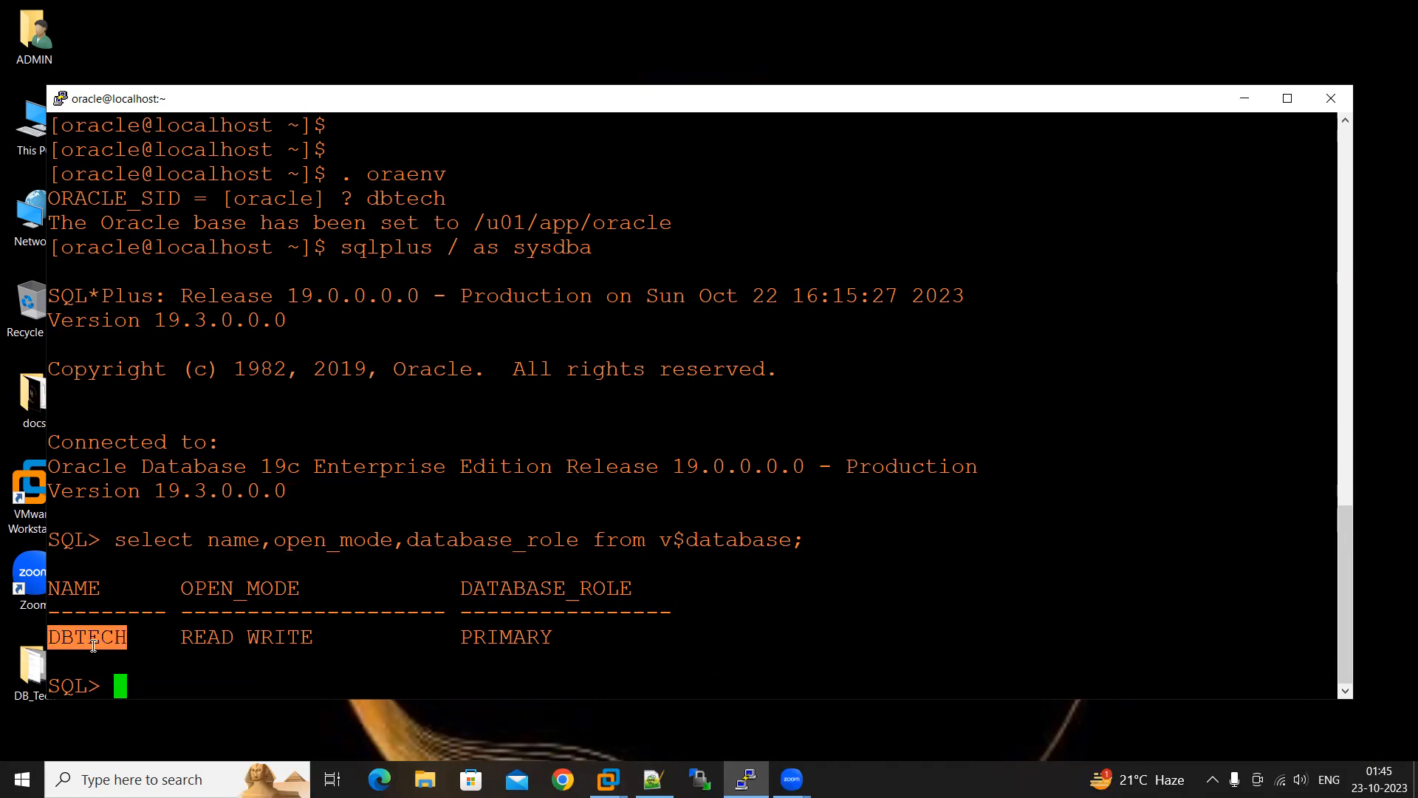
{"action": "left_click_drag", "start_coordinate": [188, 635], "coordinate": [312, 637]}
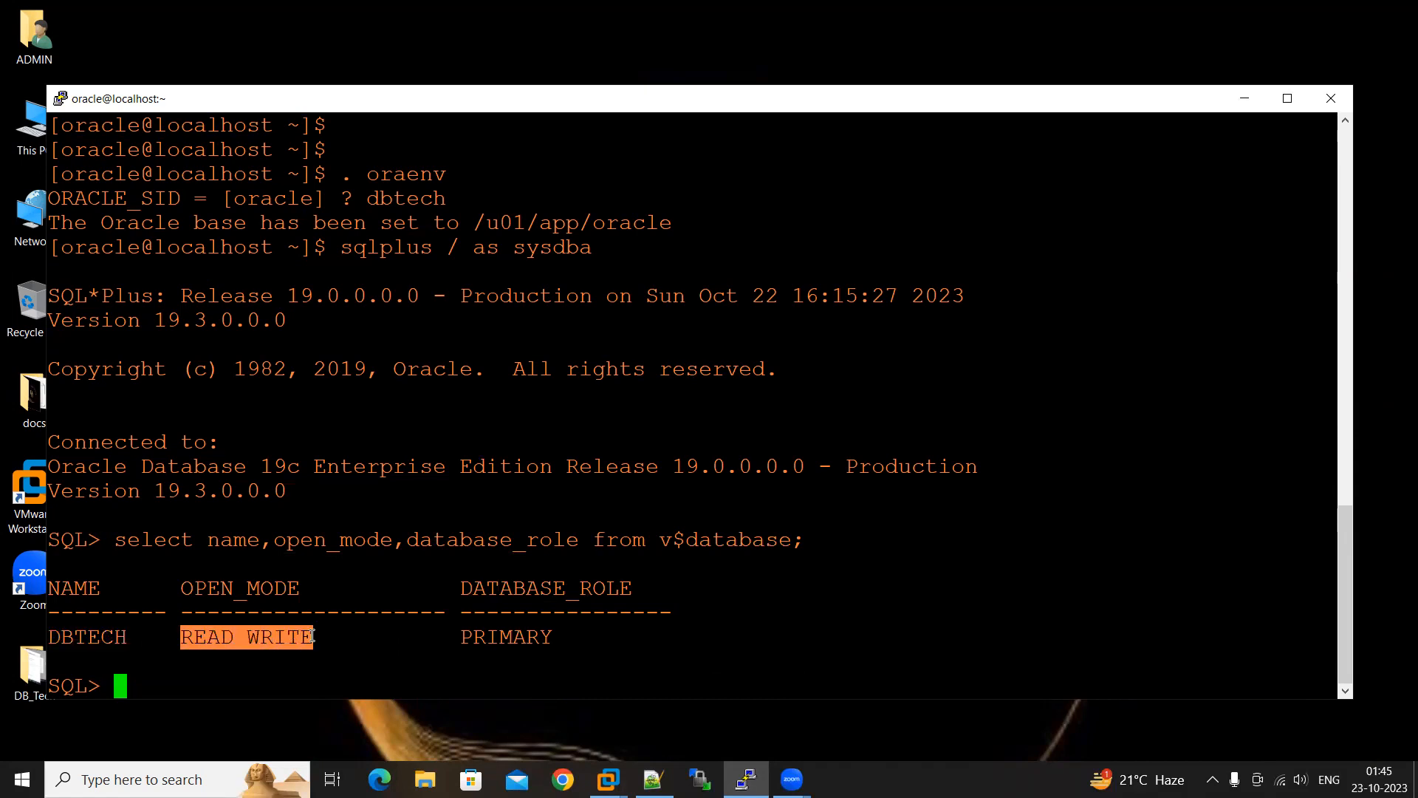
{"action": "left_click_drag", "start_coordinate": [464, 635], "coordinate": [558, 636]}
{"action": "left_click_drag", "start_coordinate": [558, 635], "coordinate": [547, 636]}
{"action": "left_click", "coordinate": [546, 638]}
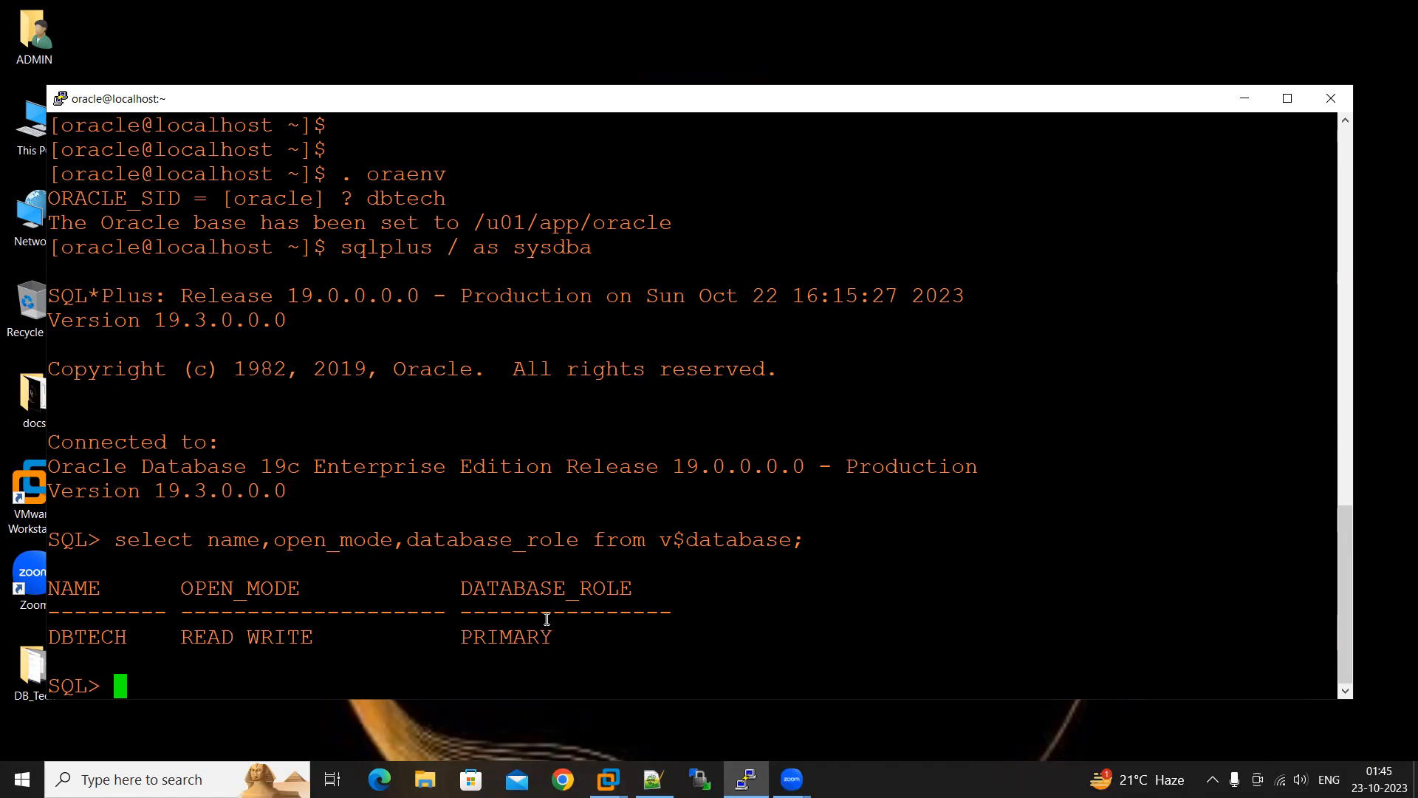
{"action": "left_click", "coordinate": [1245, 98]}
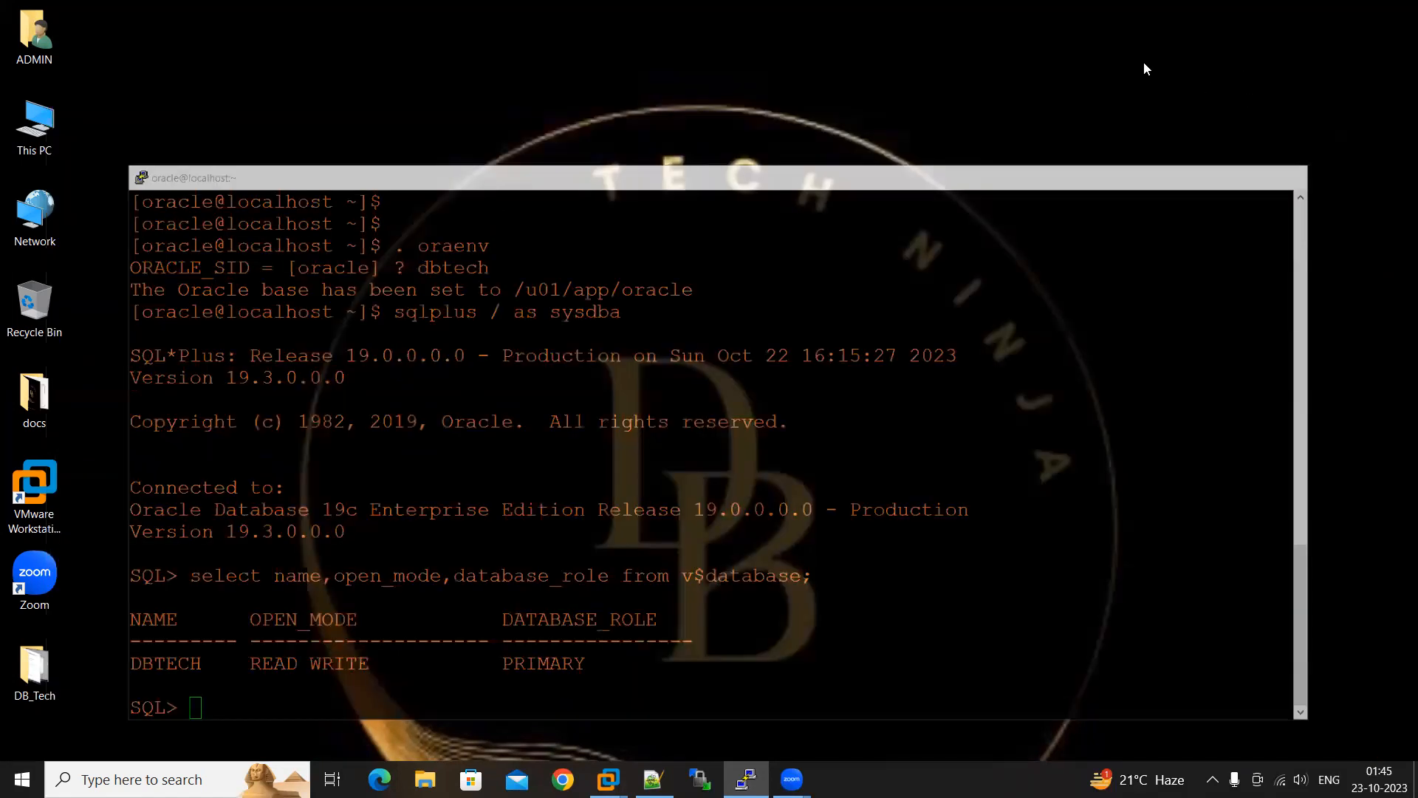